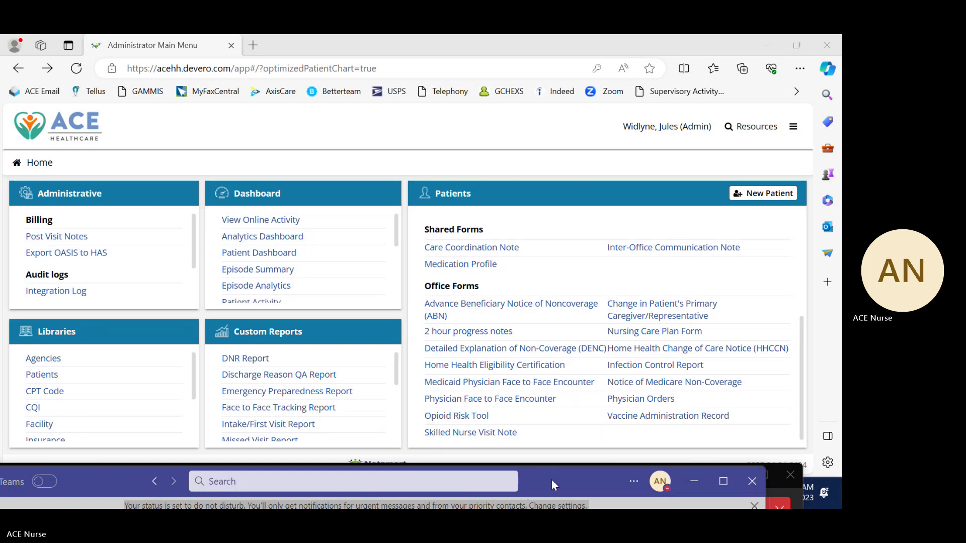
Step: Open the selected patient's medication administration record (MAR) and return to the home page
left_click_drag(552, 480, 528, 476)
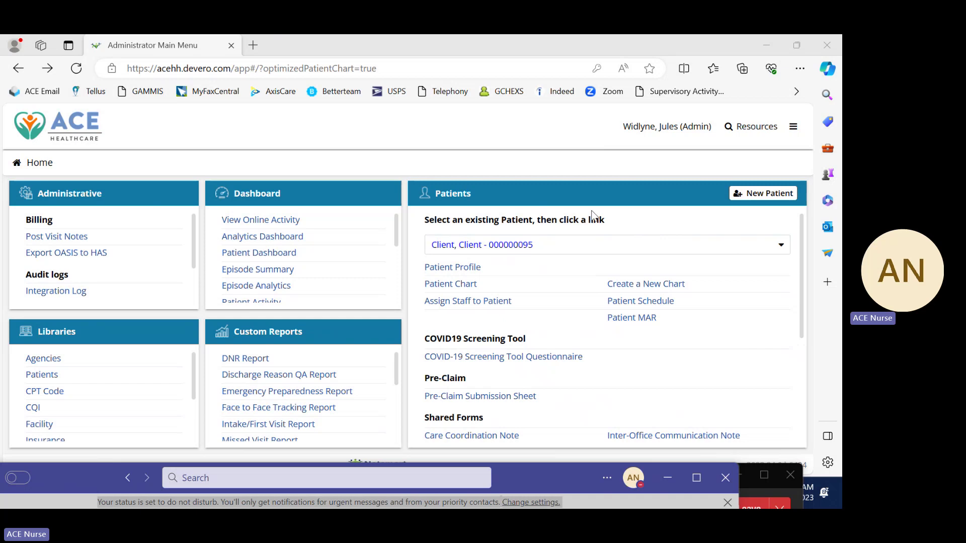
left_click(647, 321)
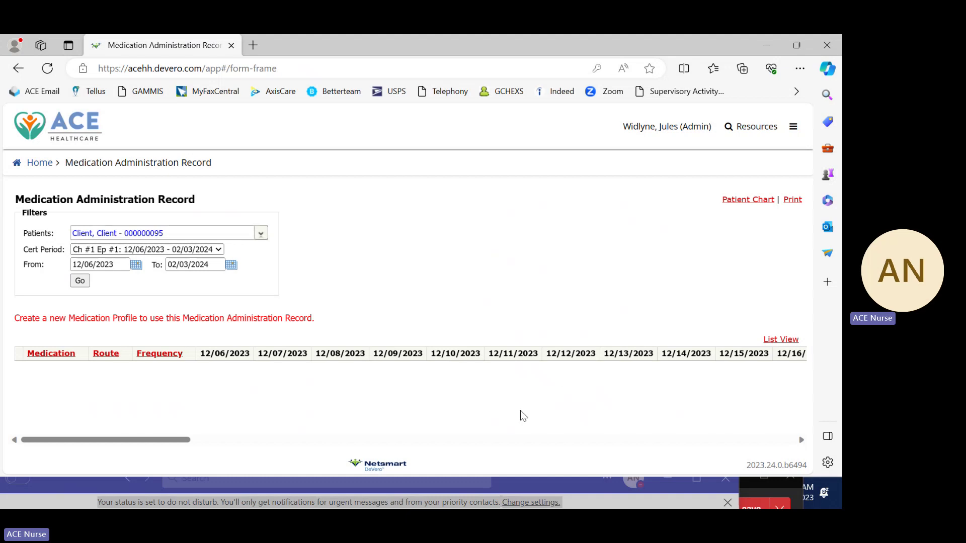
left_click(19, 68)
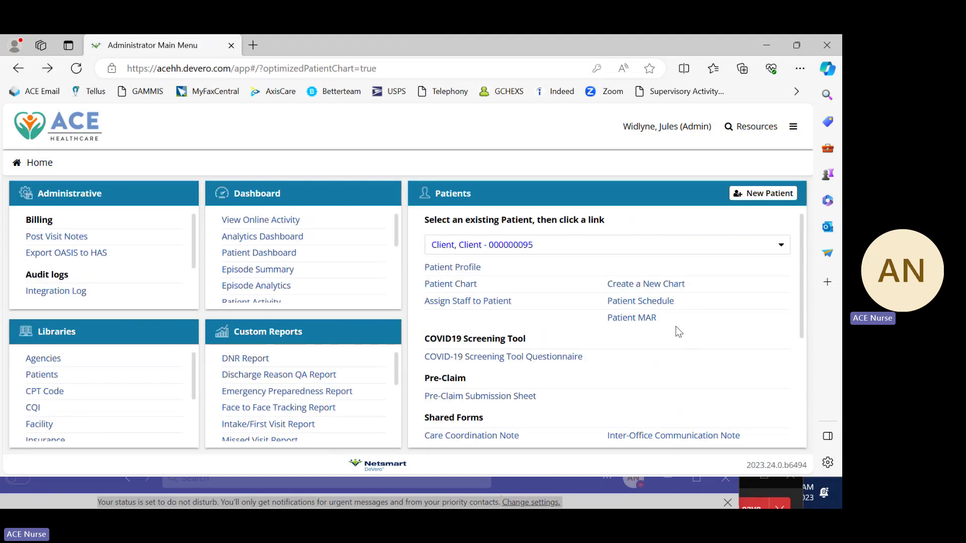
left_click(635, 322)
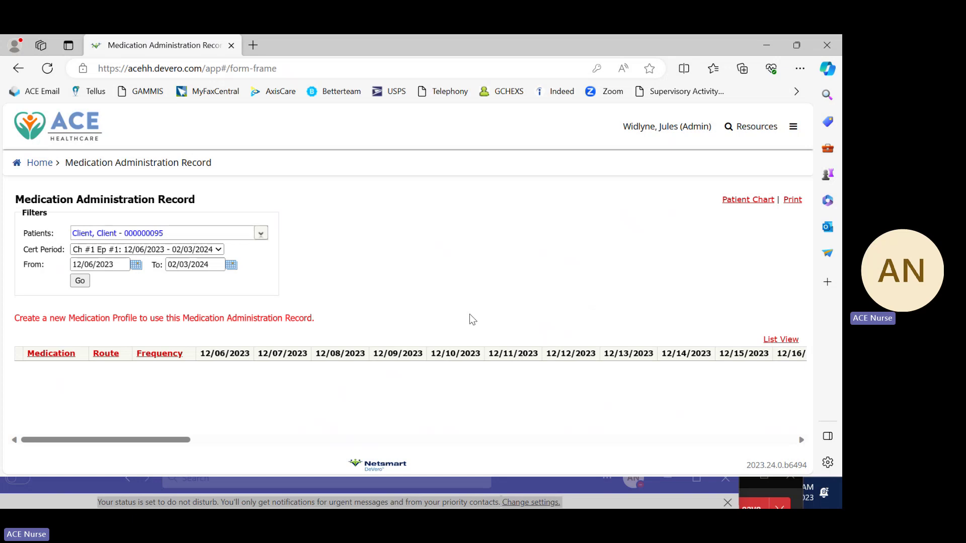
left_click(18, 69)
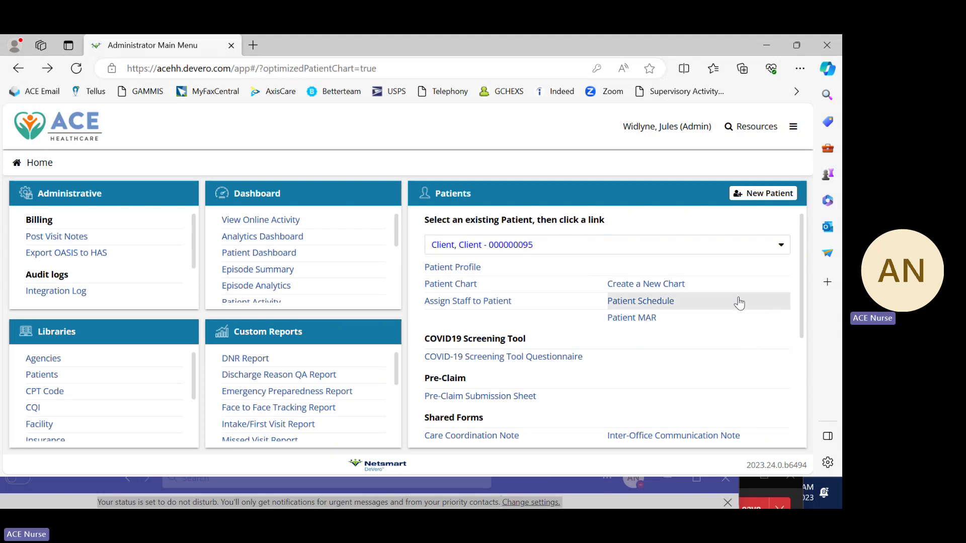
left_click(643, 319)
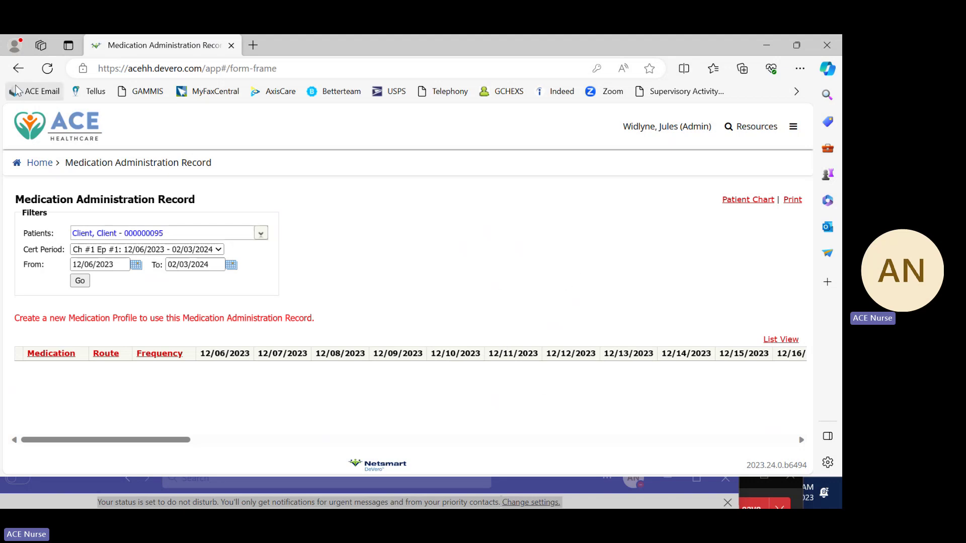
left_click(18, 70)
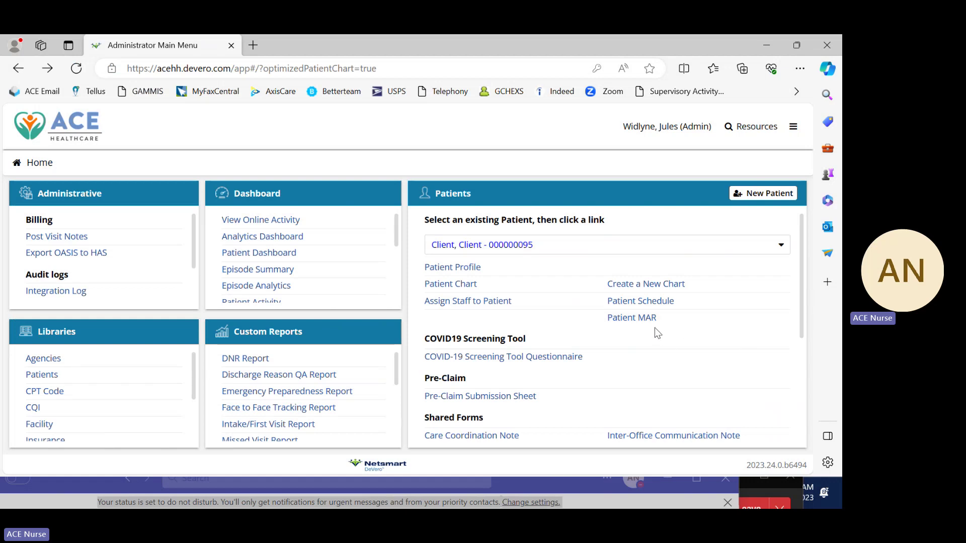
Step: Examine the patient links, shared forms and office forms available for the selected patient
scroll(695, 337, "down", 3)
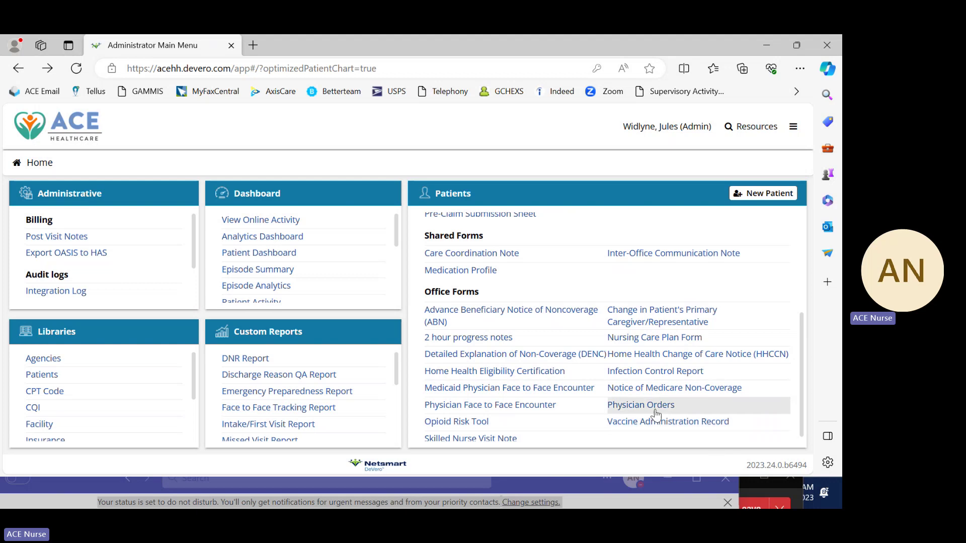
scroll(659, 405, "up", 3)
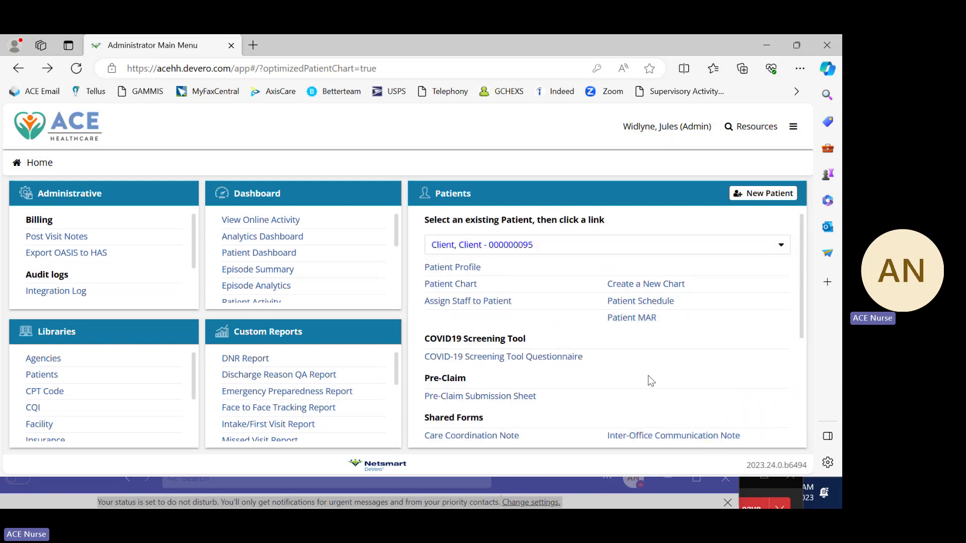
scroll(680, 345, "down", 3)
scroll(635, 408, "up", 4)
scroll(731, 359, "down", 4)
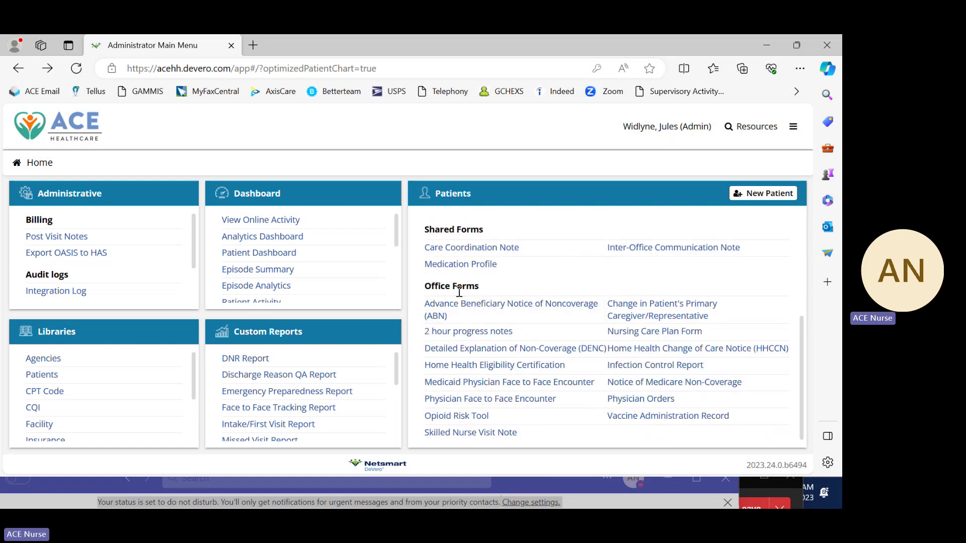
scroll(613, 352, "up", 4)
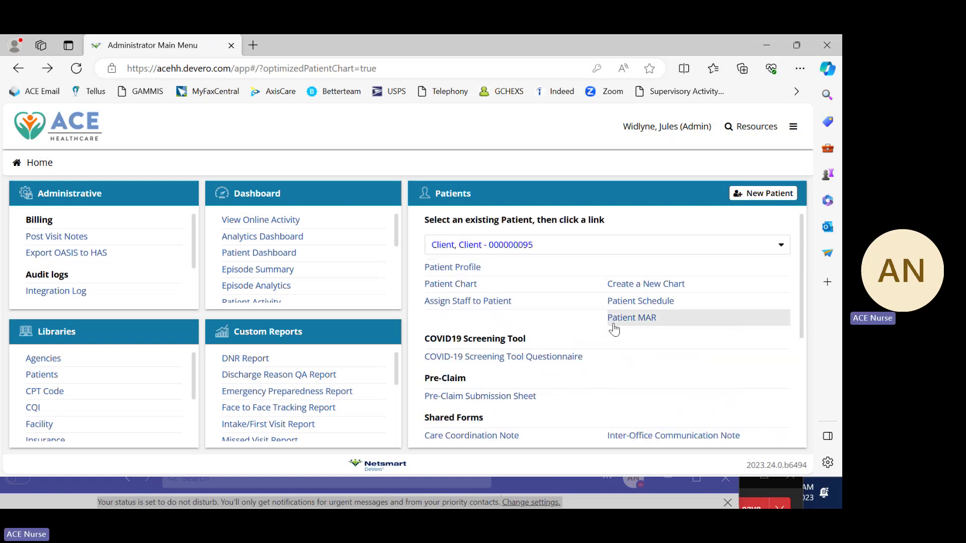
scroll(666, 381, "down", 4)
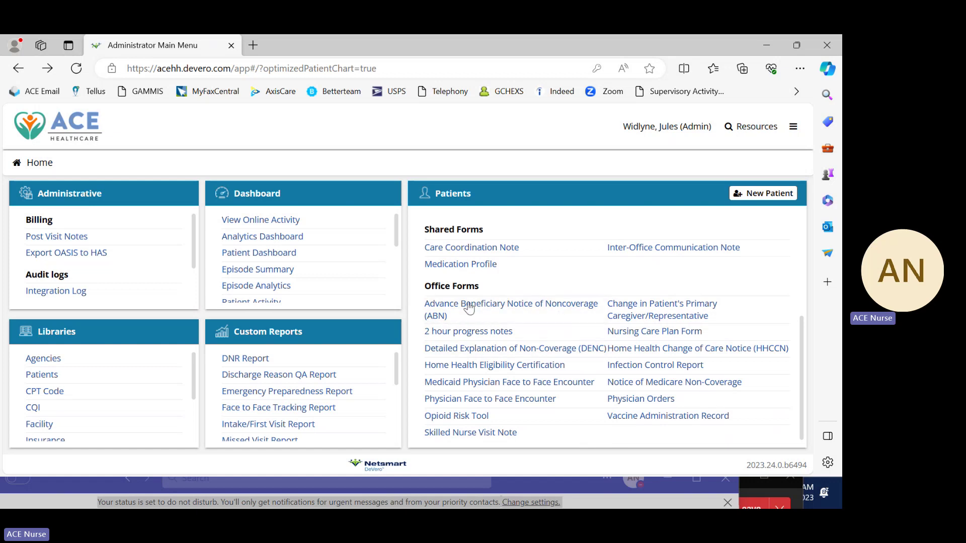
scroll(582, 356, "up", 3)
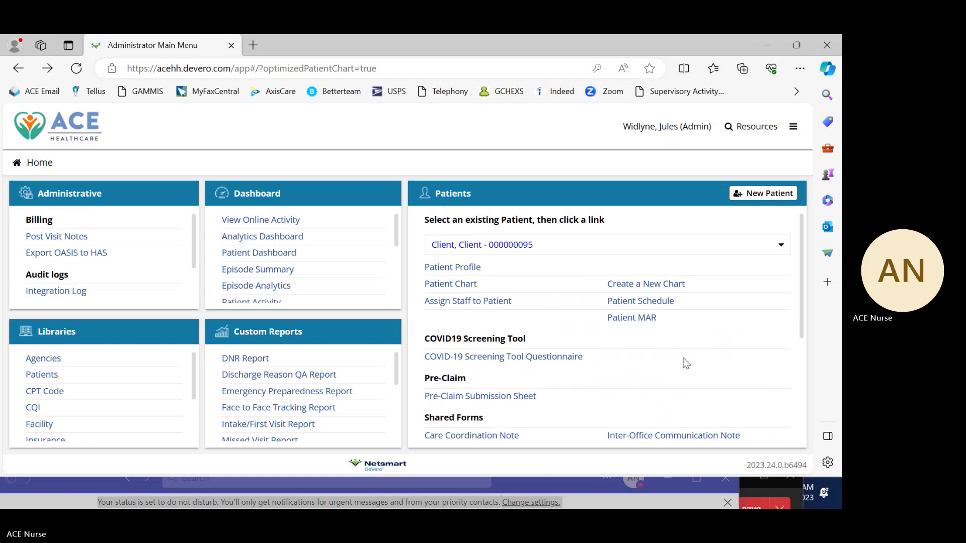
scroll(685, 363, "down", 3)
scroll(645, 359, "up", 3)
scroll(622, 392, "down", 3)
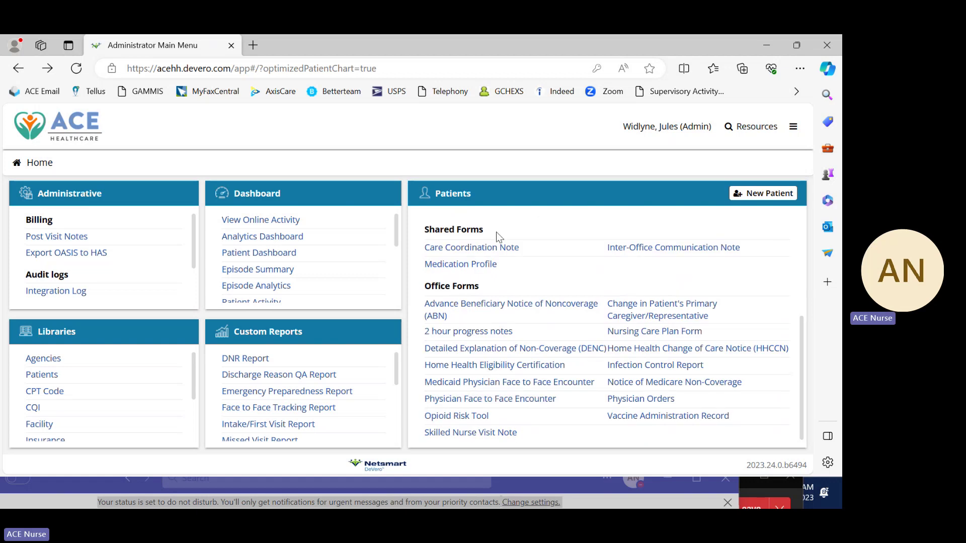
scroll(618, 382, "up", 3)
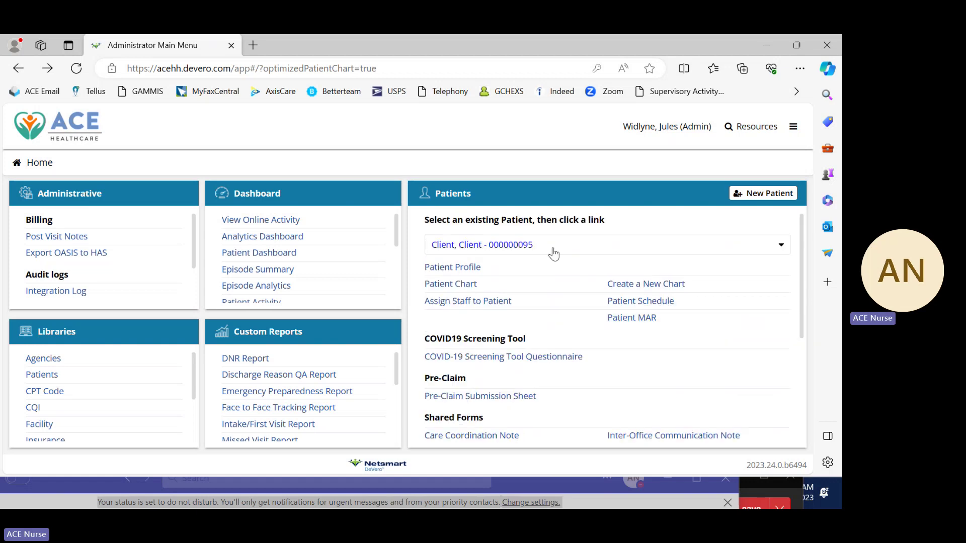
scroll(607, 380, "down", 3)
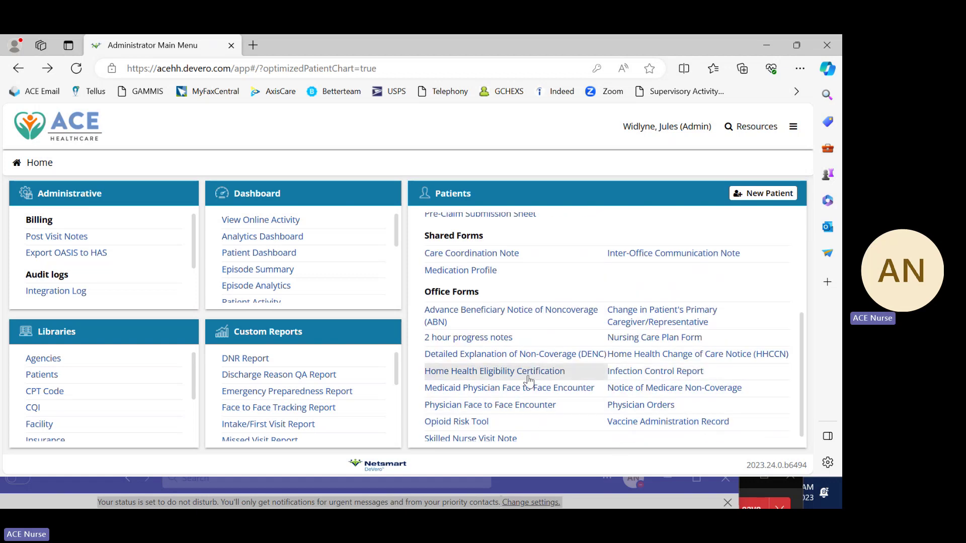
scroll(638, 336, "up", 3)
scroll(636, 342, "down", 3)
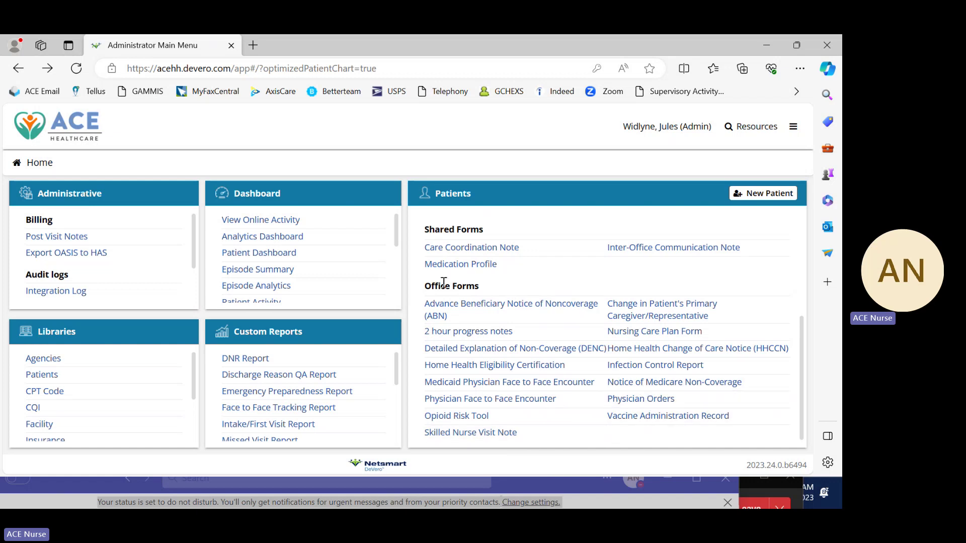
scroll(557, 383, "up", 4)
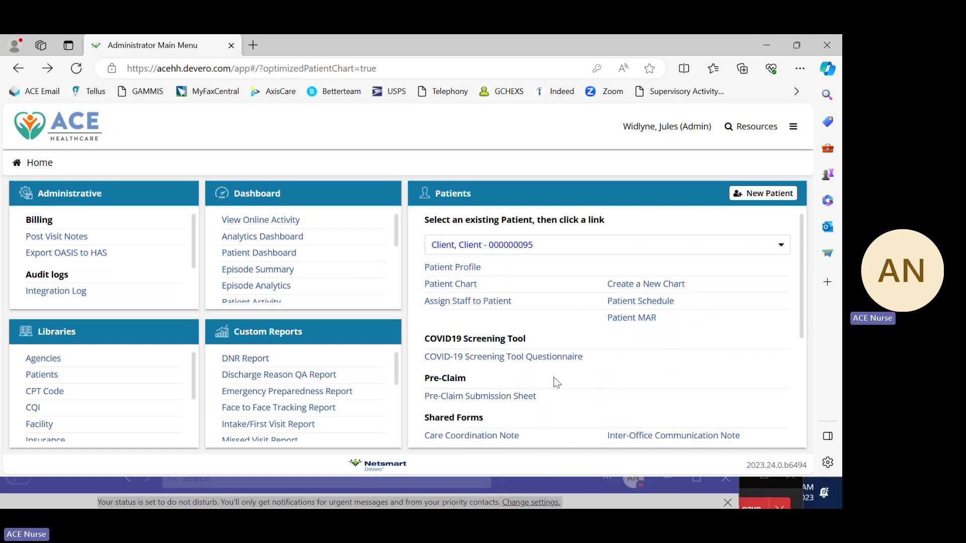
scroll(557, 383, "down", 4)
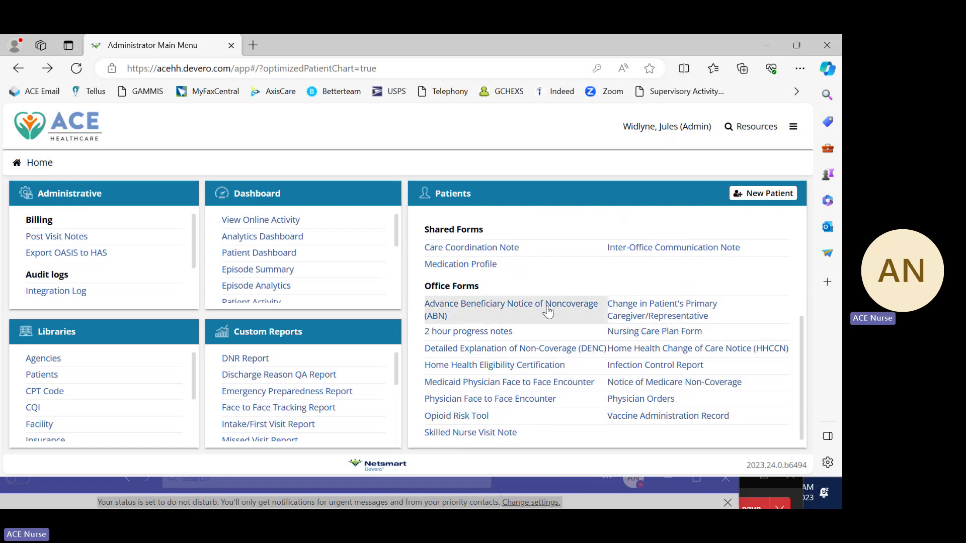
scroll(611, 392, "up", 5)
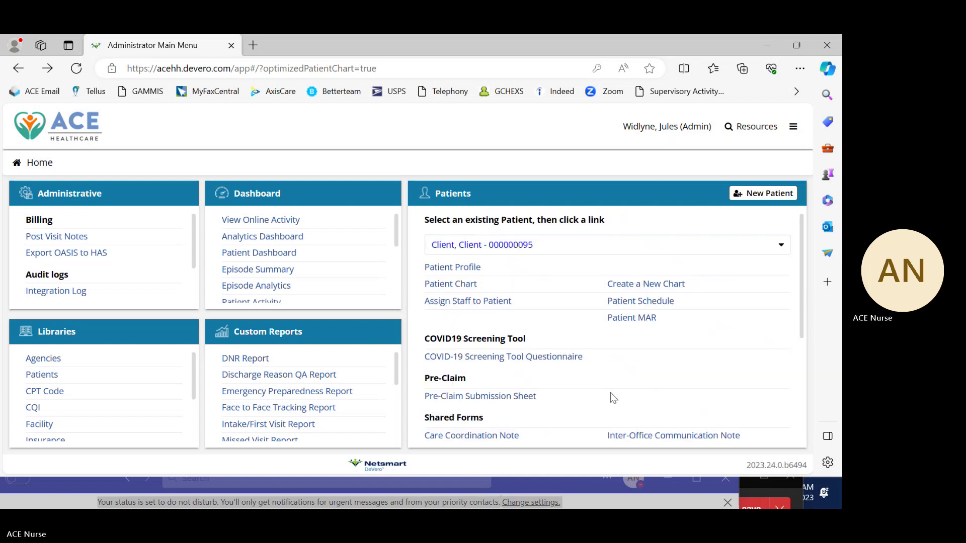
scroll(610, 393, "down", 5)
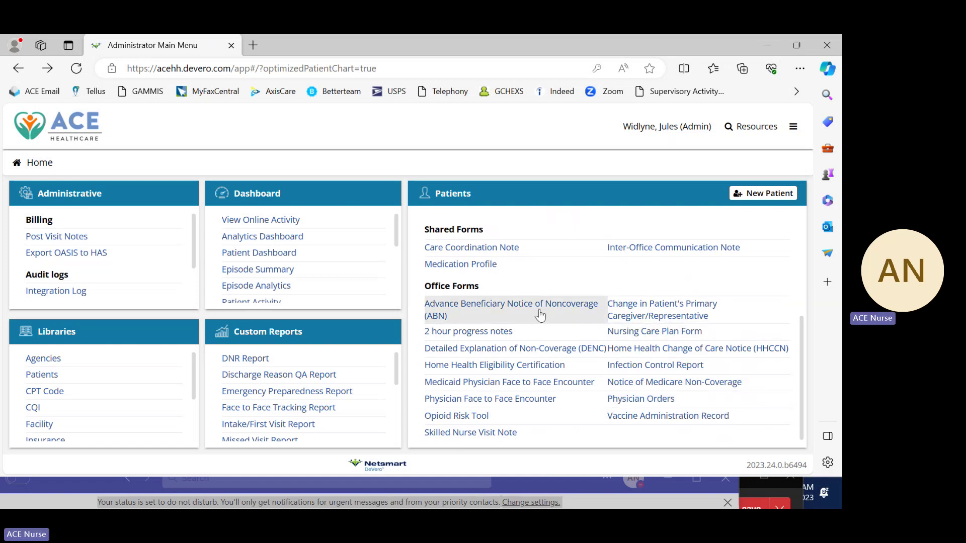
Step: Open a Physician Orders form for the selected patient at the physician and verbal order fields
left_click(665, 399)
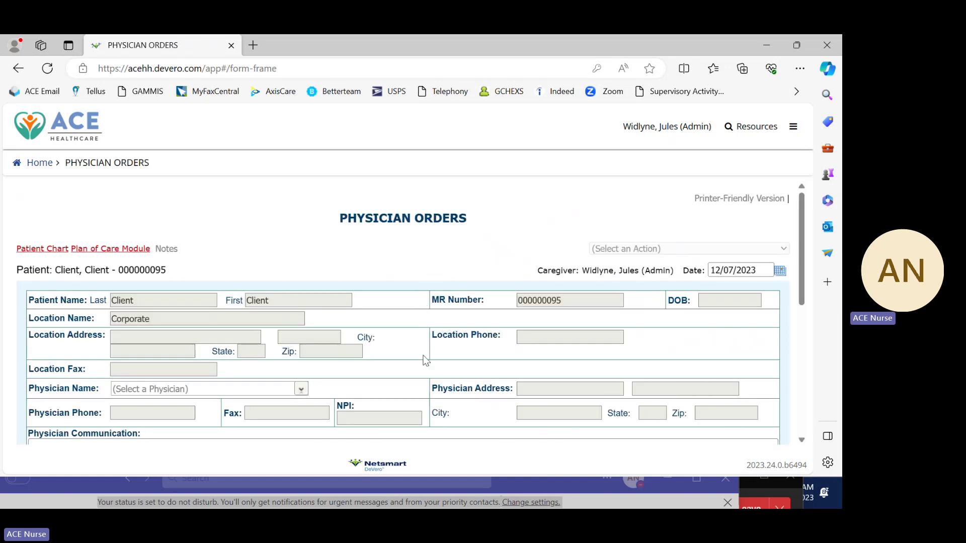
scroll(425, 361, "down", 1)
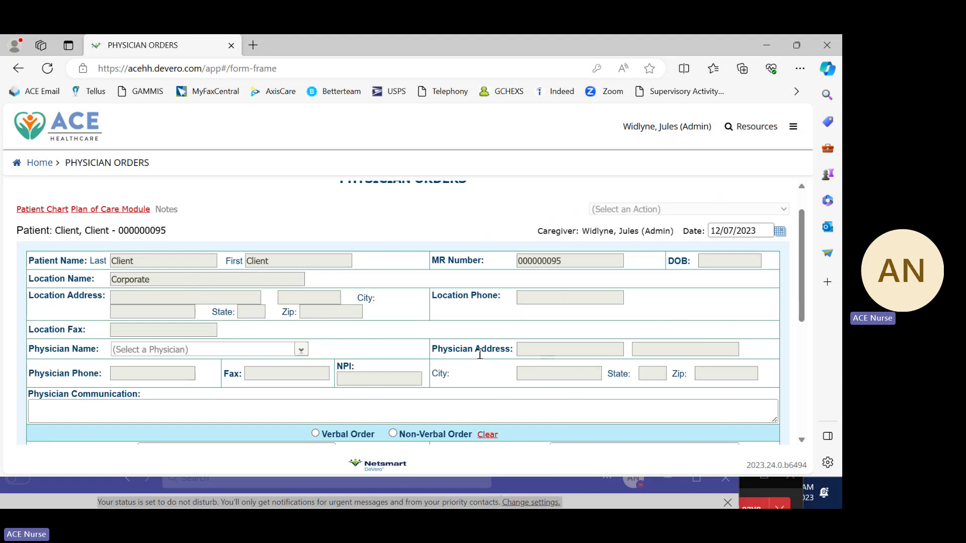
scroll(480, 355, "down", 1)
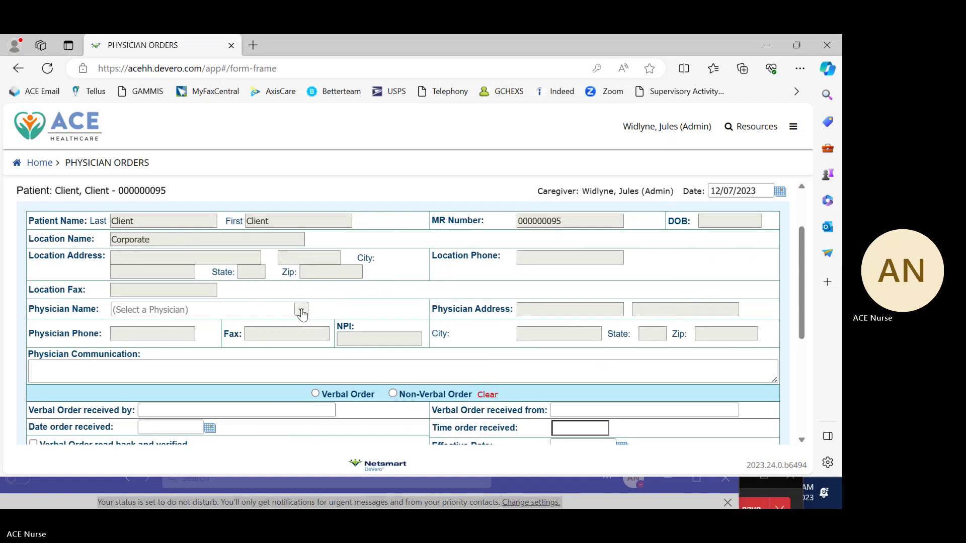
scroll(305, 302, "down", 2)
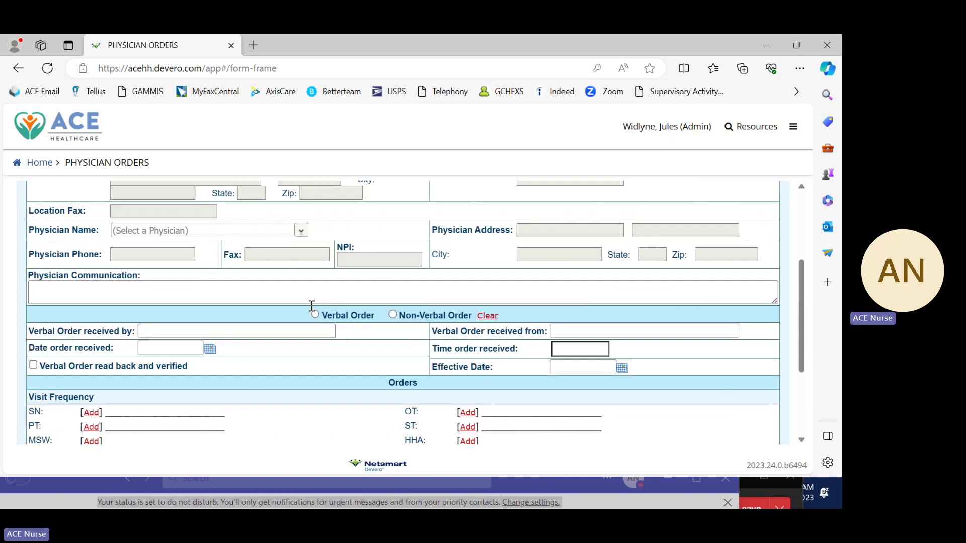
Step: Look through the physicians available for the order without choosing one
left_click(301, 232)
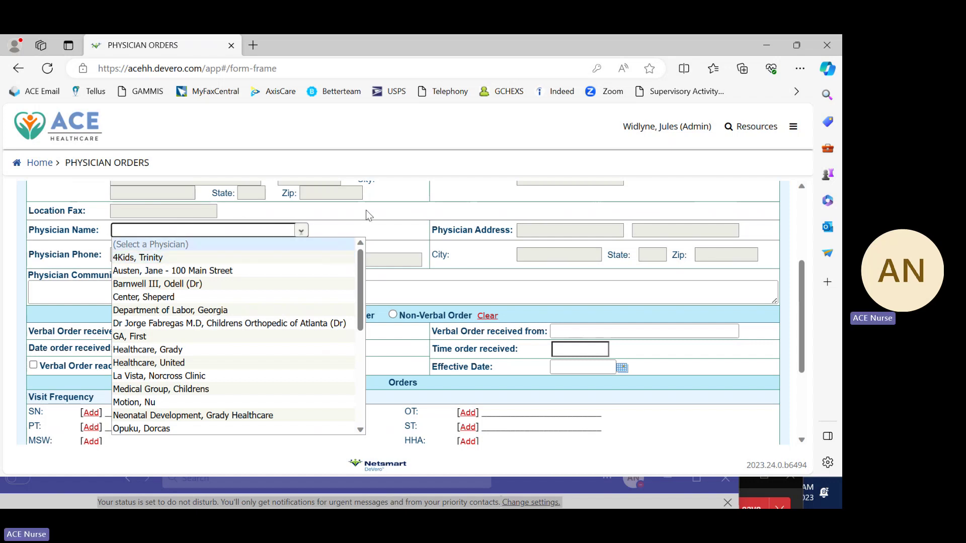
left_click(362, 222)
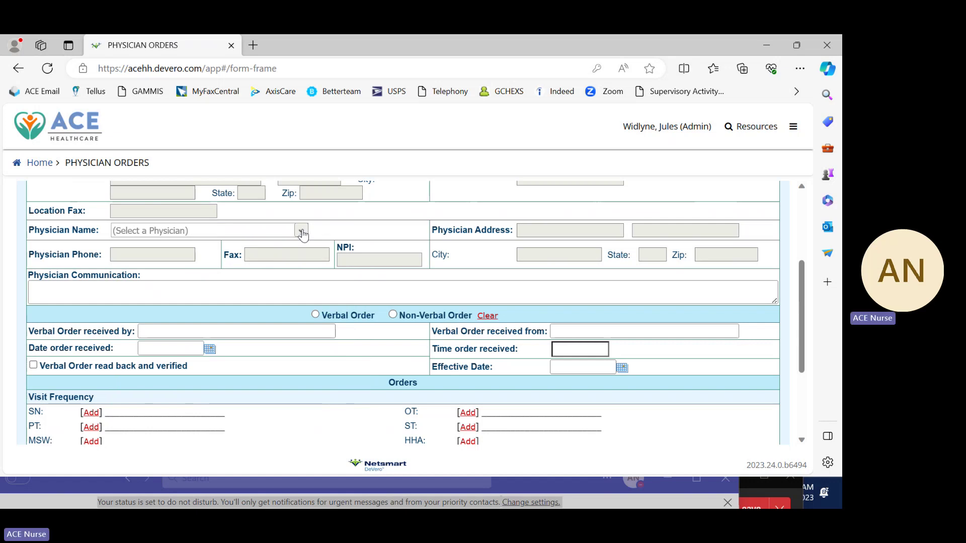
left_click(302, 232)
left_click(395, 217)
left_click(304, 233)
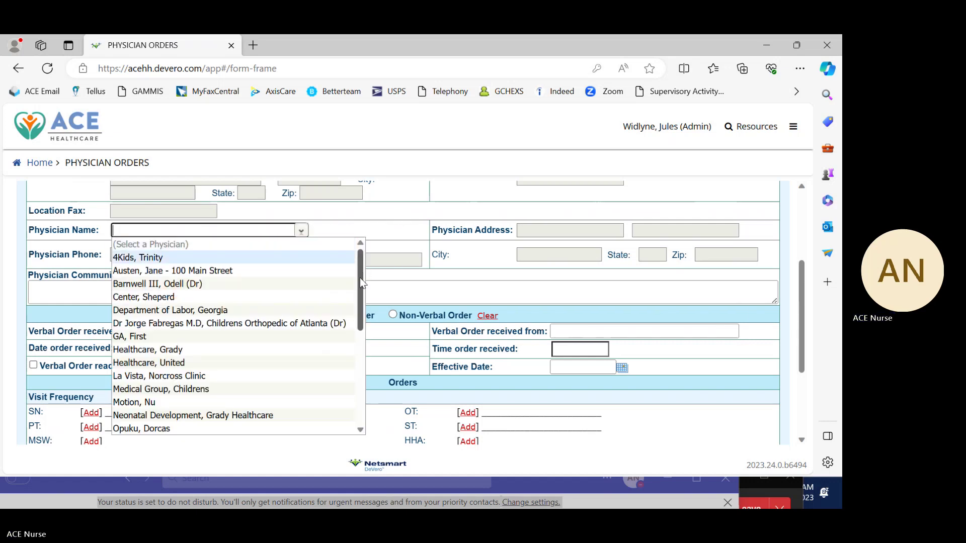
scroll(361, 298, "down", 1)
left_click_drag(361, 298, 362, 244)
left_click(397, 207)
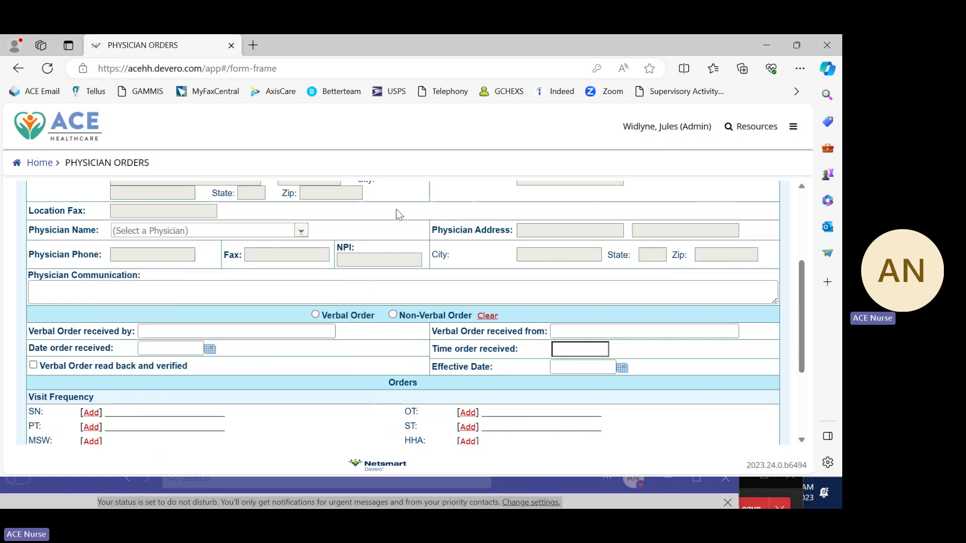
Step: Choose PEDS, ABC as the physician on the order form
left_click(182, 254)
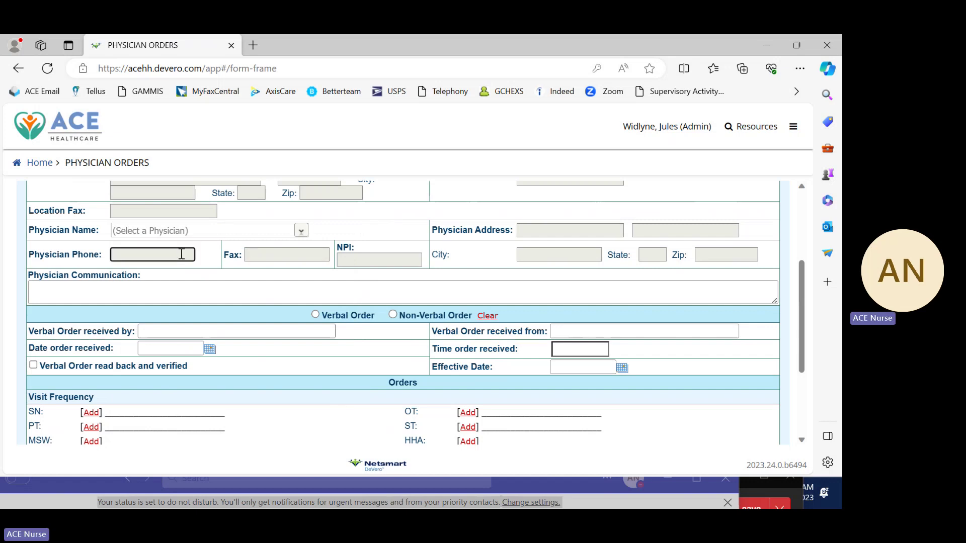
left_click(301, 231)
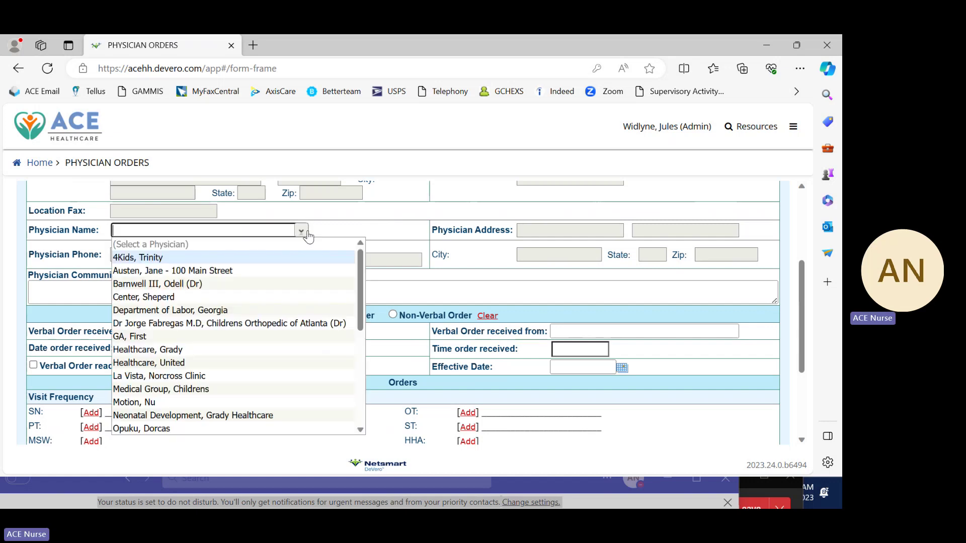
left_click_drag(359, 293, 357, 333)
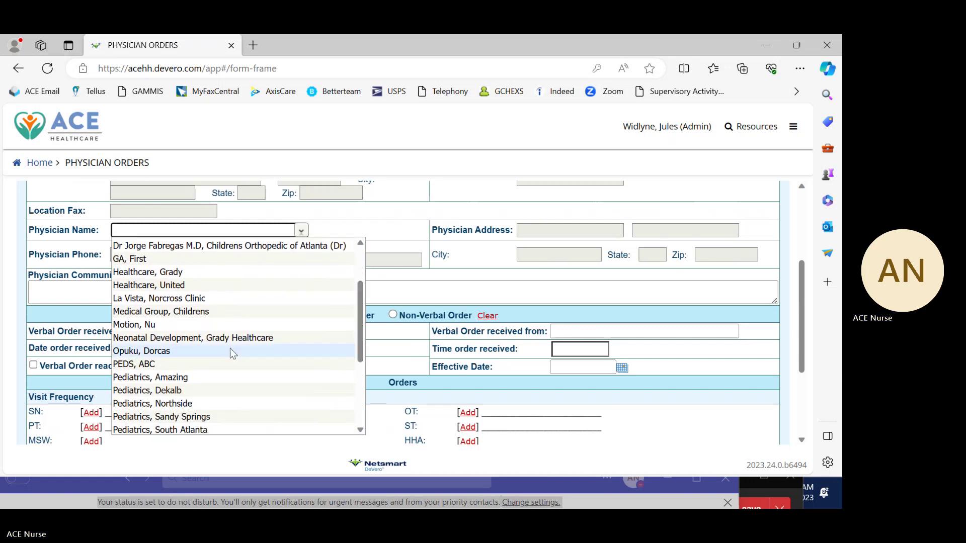
left_click(135, 364)
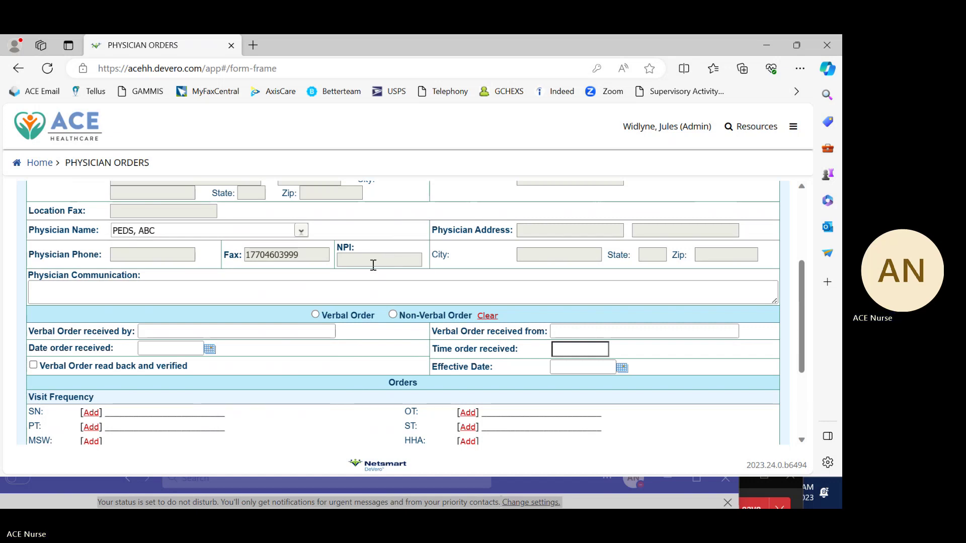
Step: Reselect PEDS, ABC from the available physicians on the order form
scroll(558, 258, "up", 1)
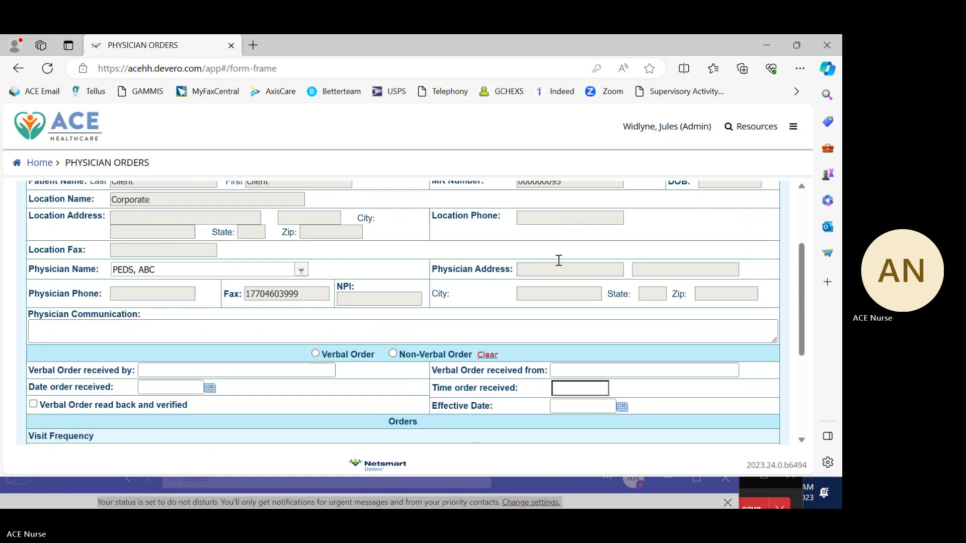
left_click(301, 273)
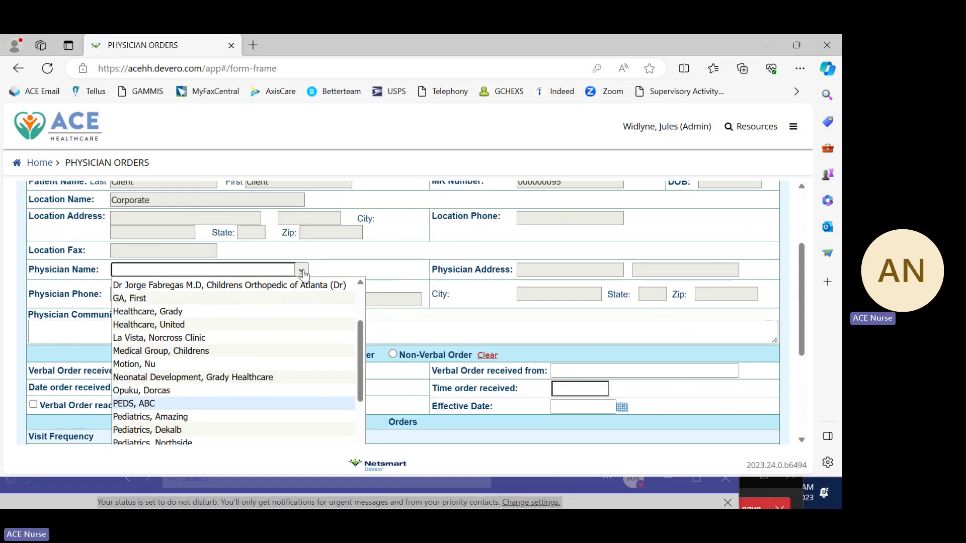
left_click(195, 403)
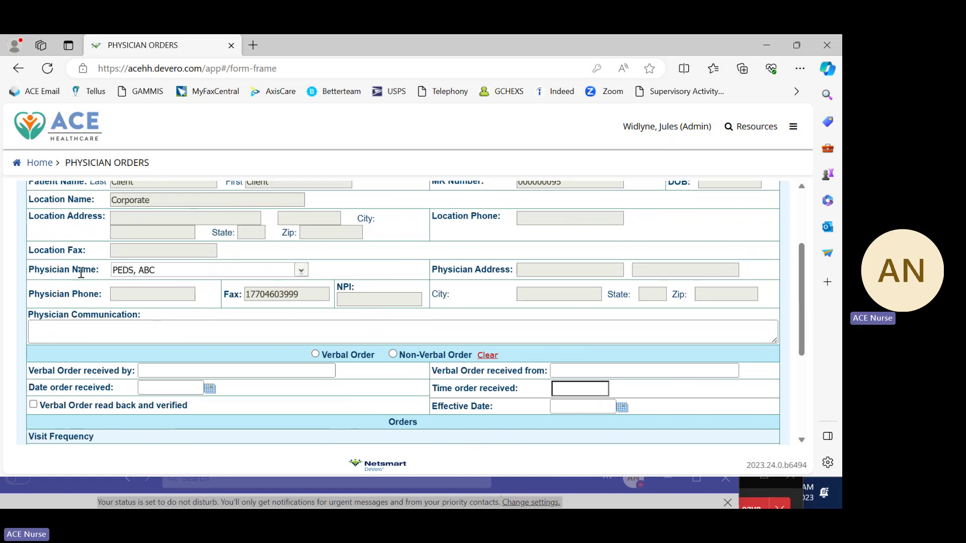
left_click(302, 271)
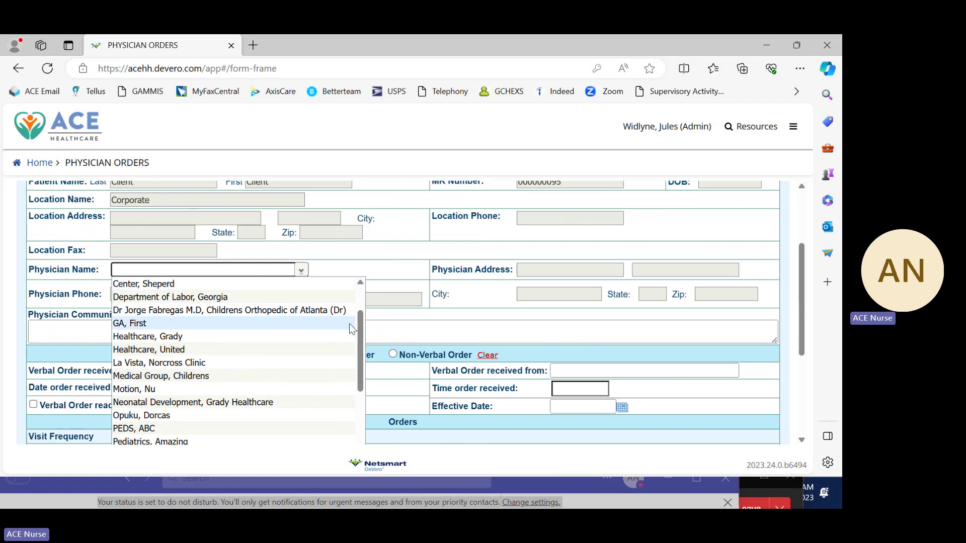
left_click_drag(362, 347, 358, 379)
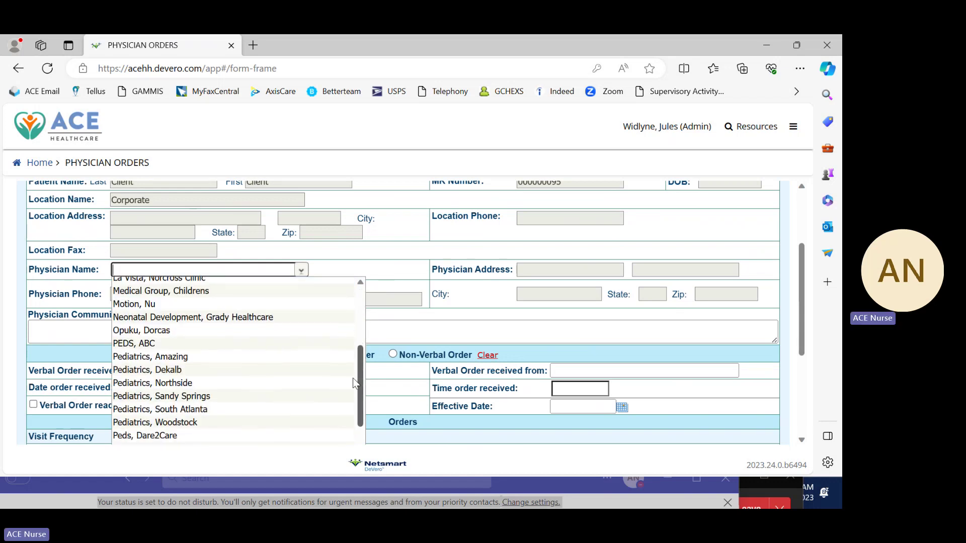
left_click(162, 344)
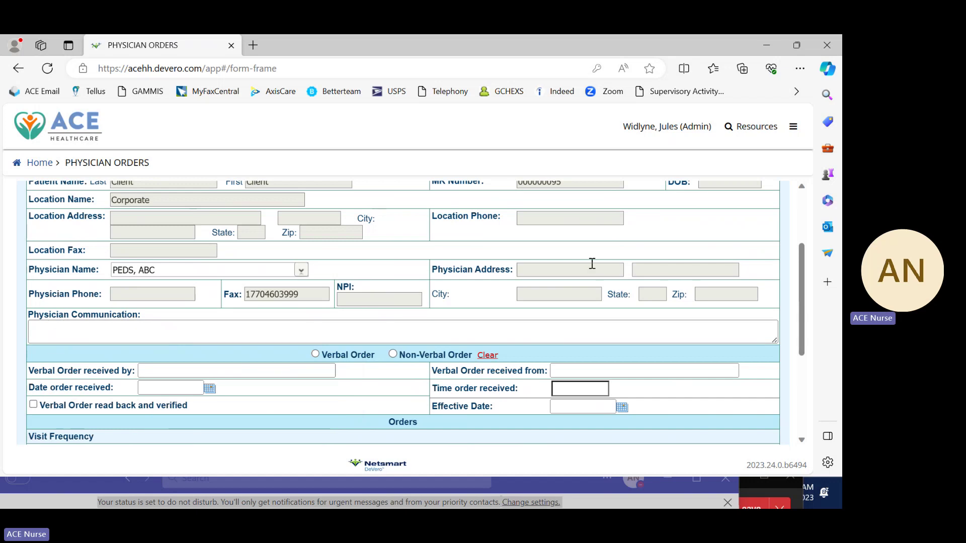
Step: Examine the patient, location, physician contact, verbal order and visit frequency fields of the Physician Orders form
scroll(614, 322, "up", 3)
scroll(634, 378, "down", 1)
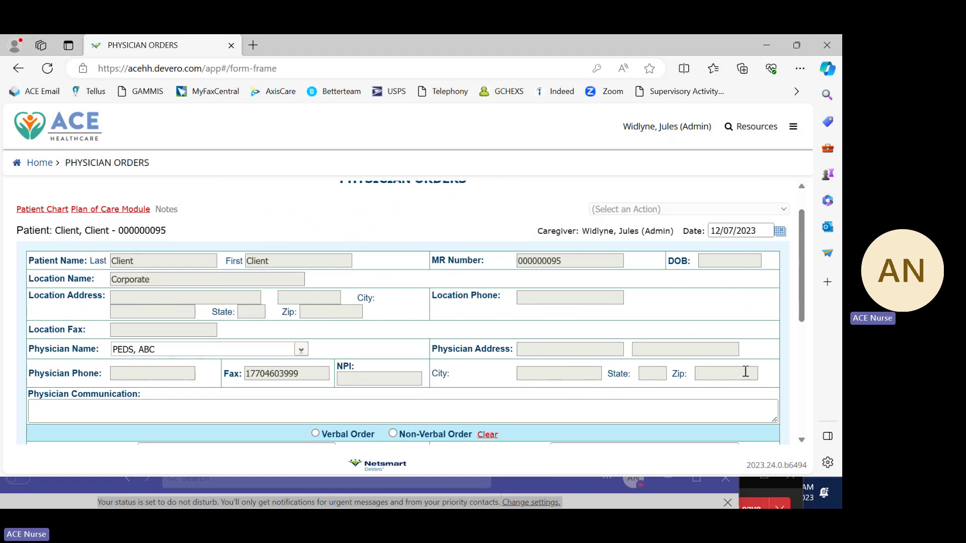
scroll(687, 395, "down", 3)
scroll(651, 397, "up", 2)
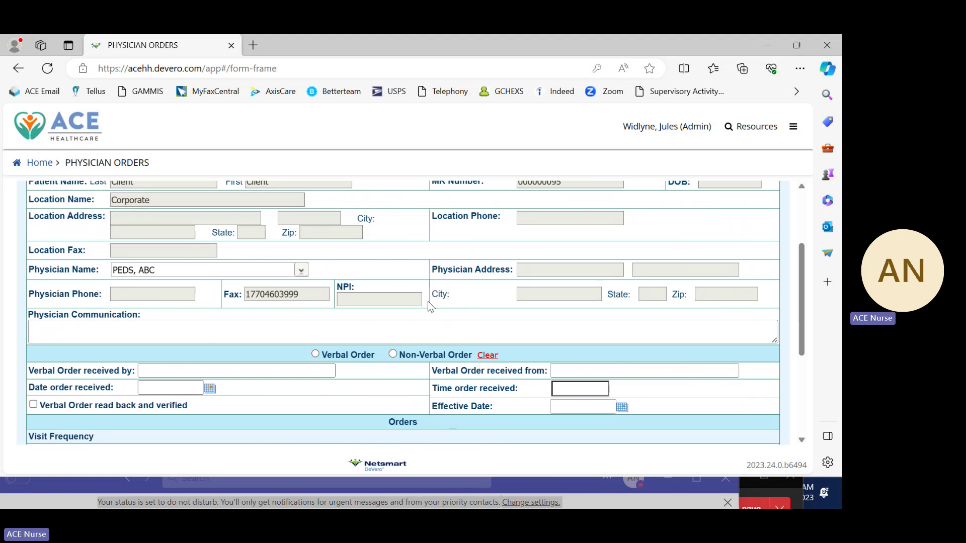
scroll(576, 290, "up", 2)
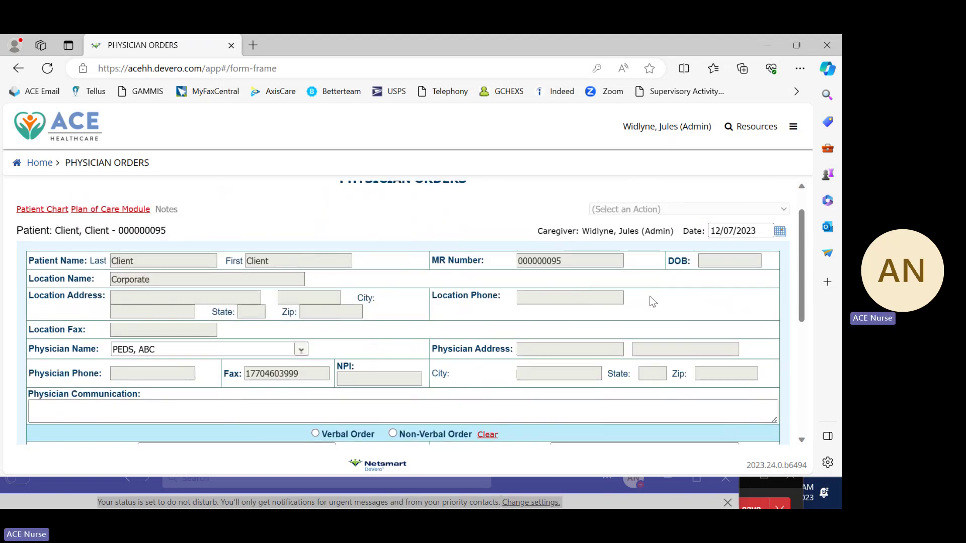
scroll(686, 331, "down", 2)
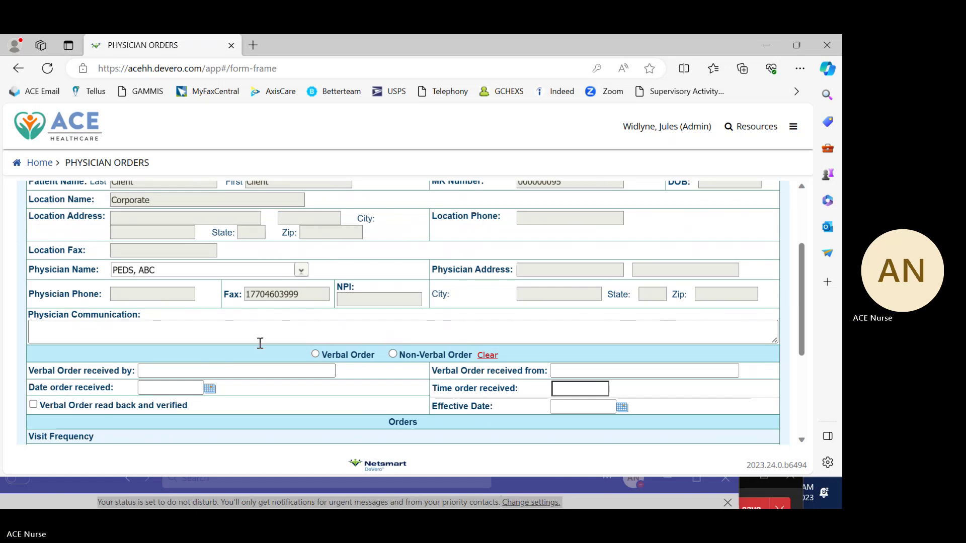
scroll(259, 348, "down", 1)
scroll(322, 347, "up", 1)
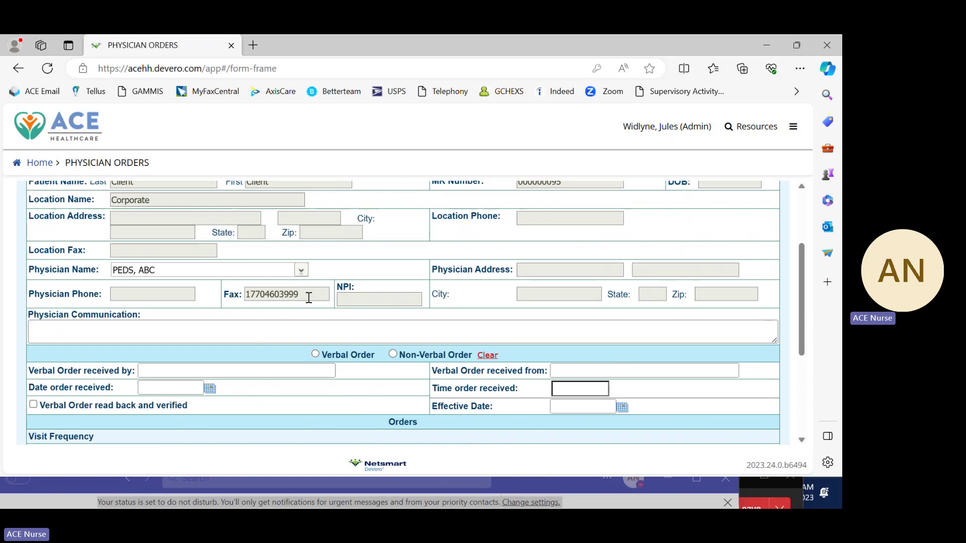
scroll(599, 287, "up", 3)
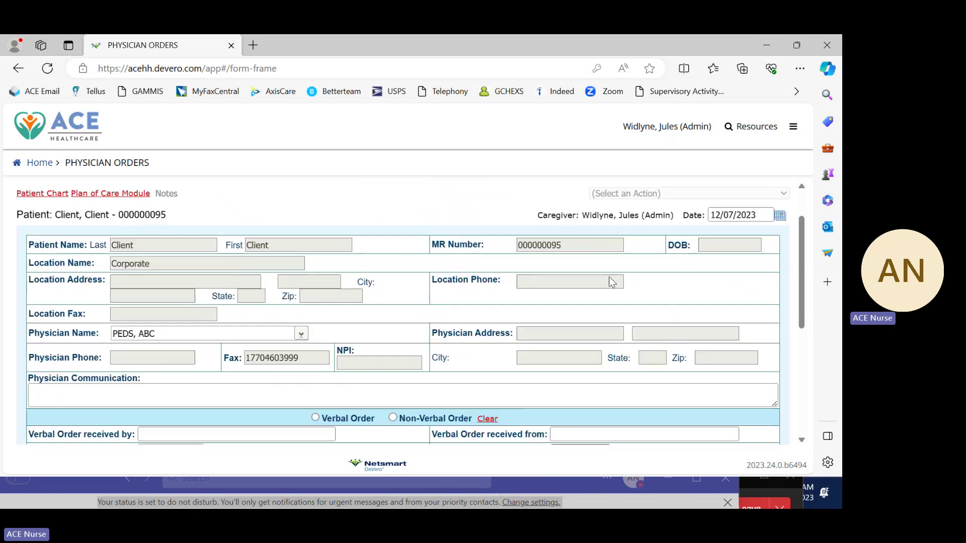
scroll(392, 367, "down", 2)
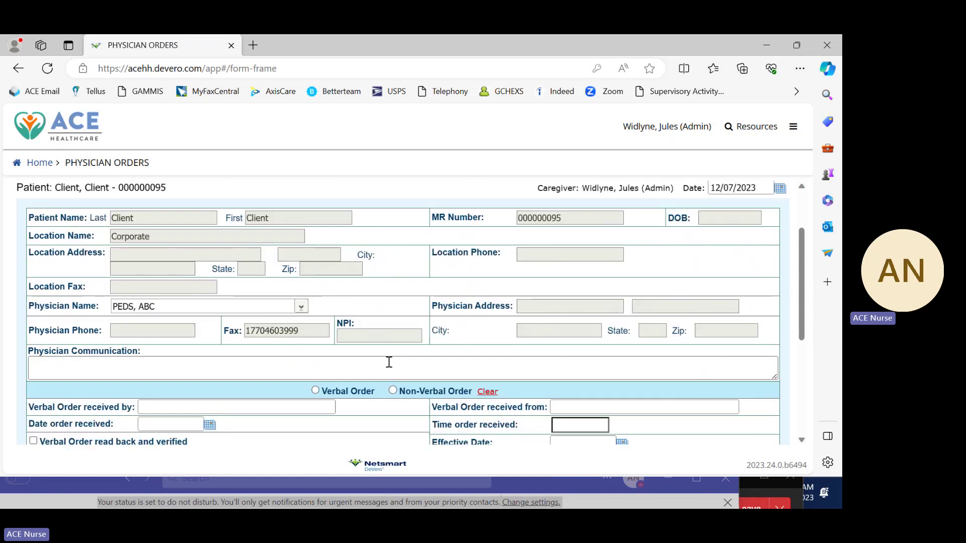
scroll(453, 357, "down", 2)
scroll(442, 375, "up", 2)
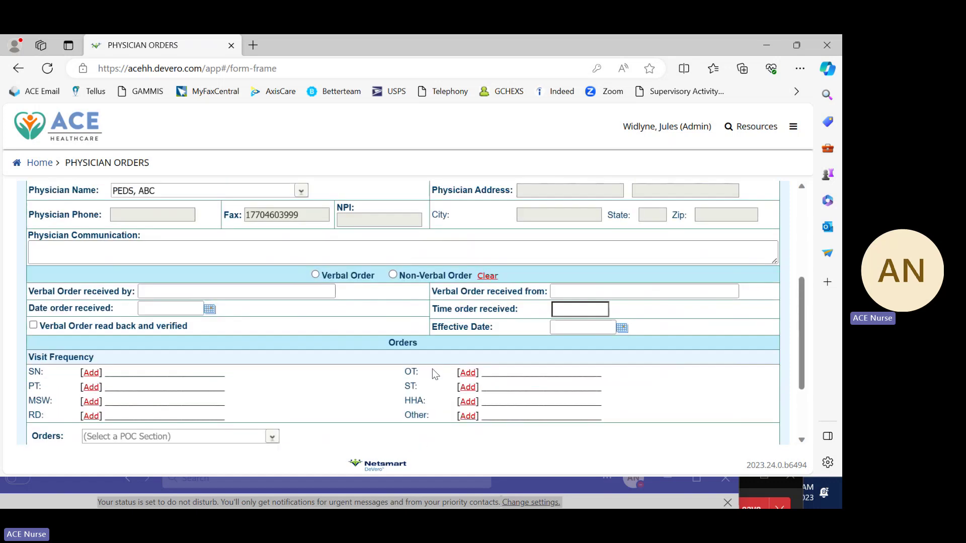
Step: Change the physician on the order form to Healthcare, United
scroll(394, 375, "up", 2)
left_click(300, 350)
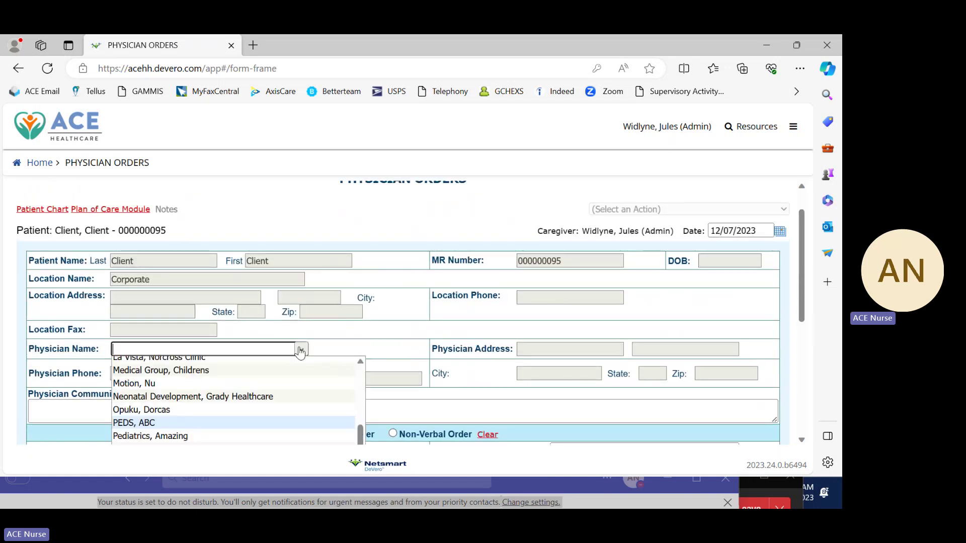
scroll(328, 382, "up", 10)
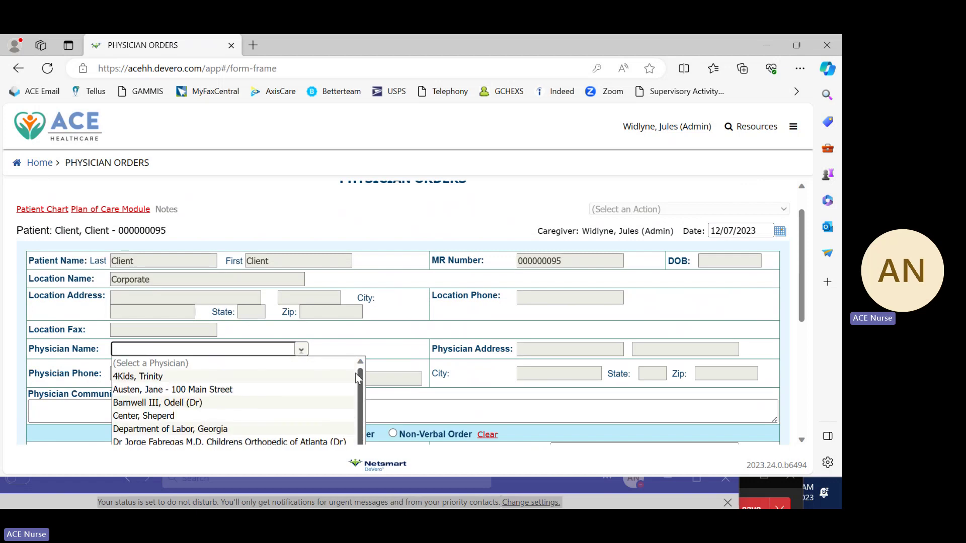
scroll(429, 336, "up", 1)
scroll(530, 306, "down", 3)
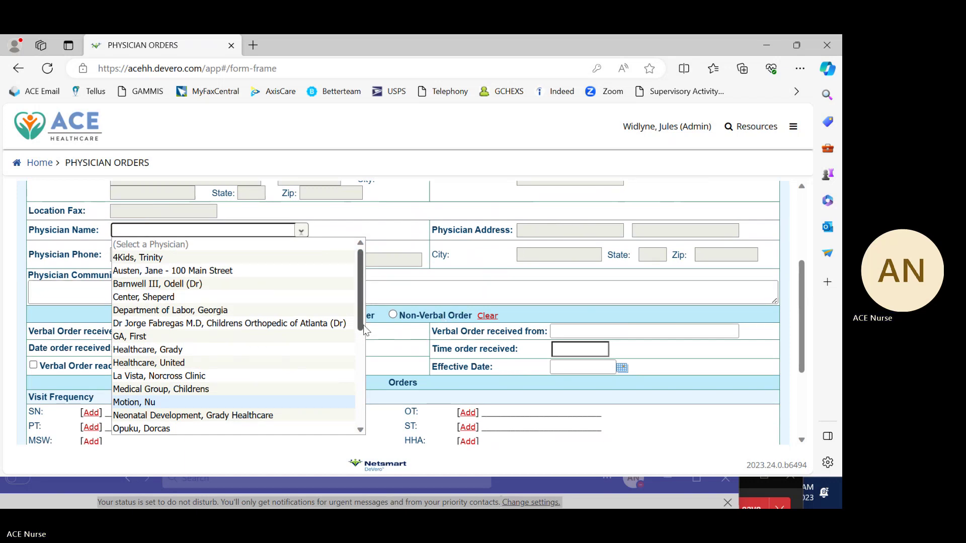
left_click_drag(361, 321, 360, 340)
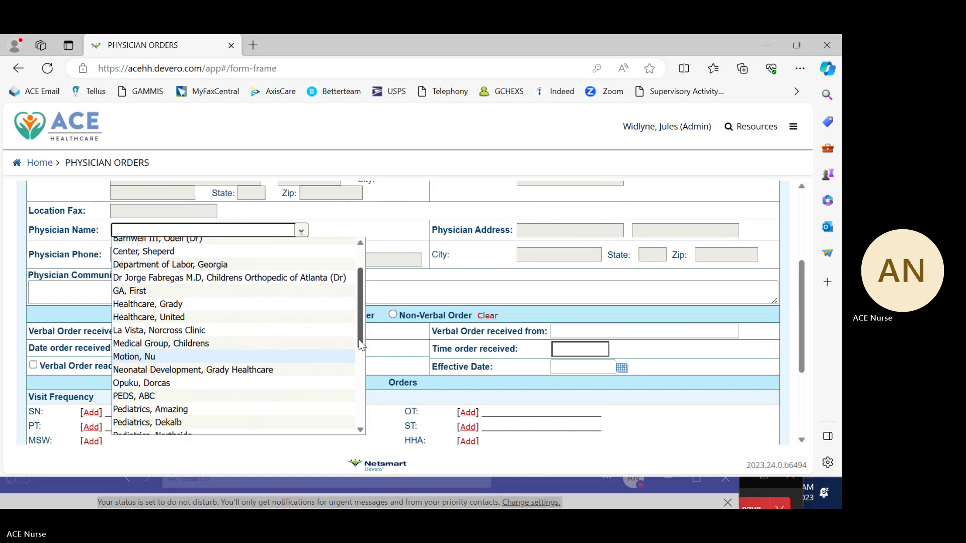
left_click(196, 319)
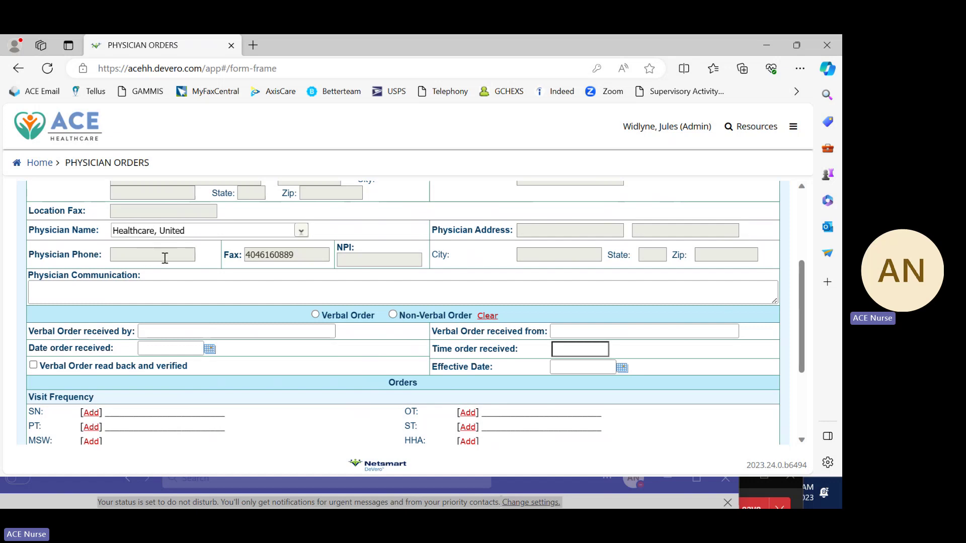
Step: Check which physician phone, fax, NPI and address details are filled in for Healthcare, United, and review the surrounding order fields
left_click(145, 255)
scroll(523, 231, "up", 1)
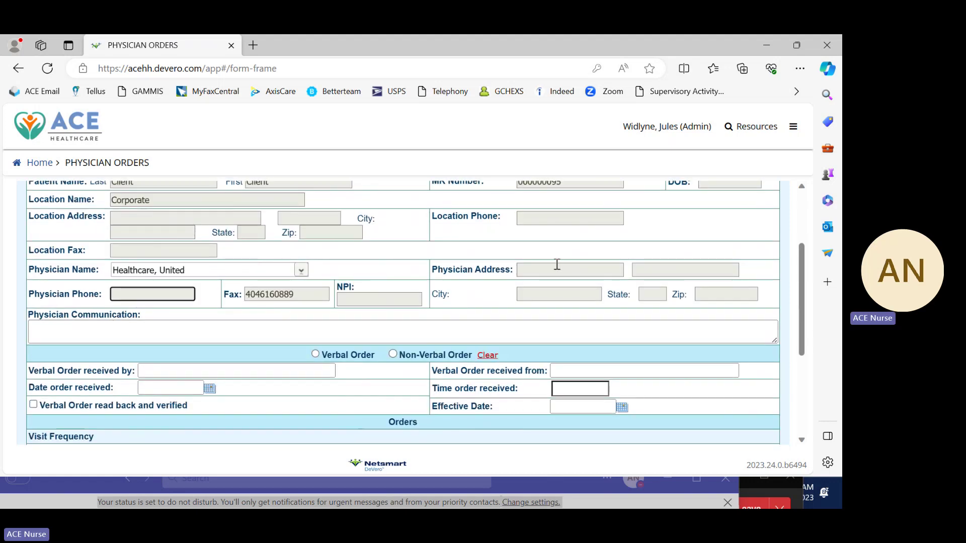
scroll(484, 265, "up", 3)
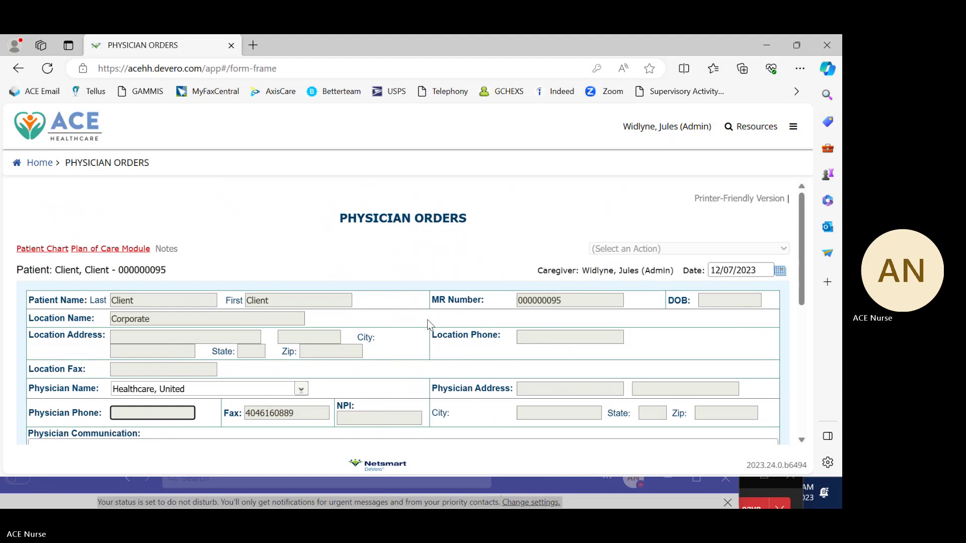
scroll(476, 348, "down", 2)
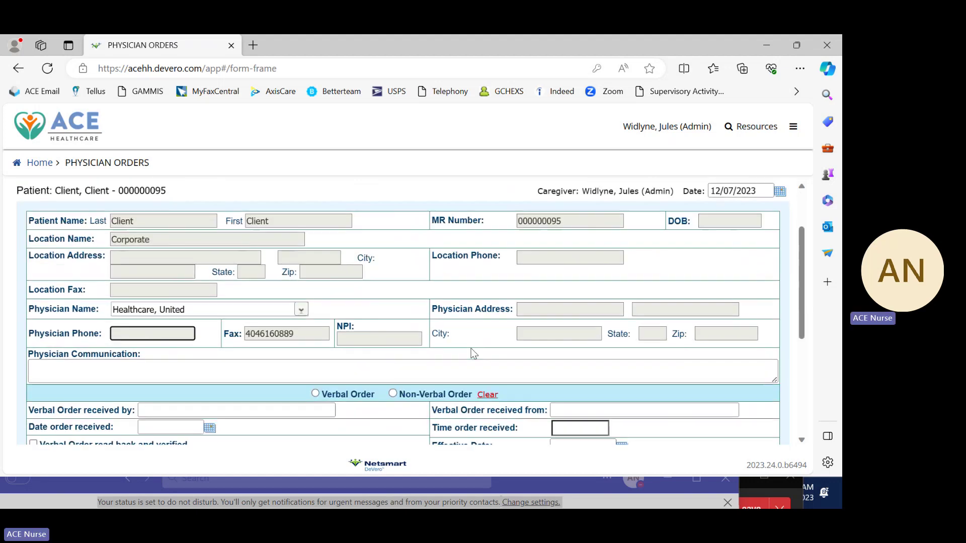
scroll(485, 355, "up", 2)
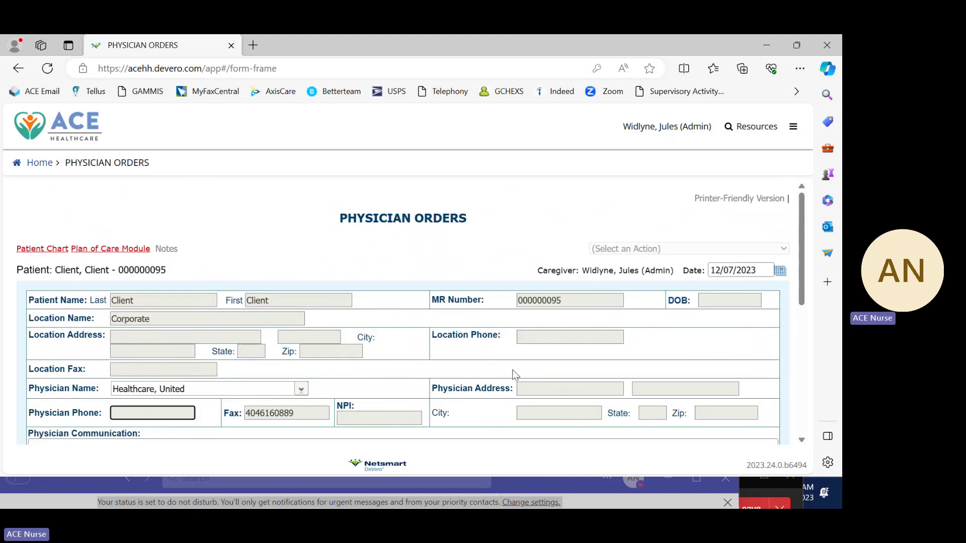
scroll(503, 345, "down", 2)
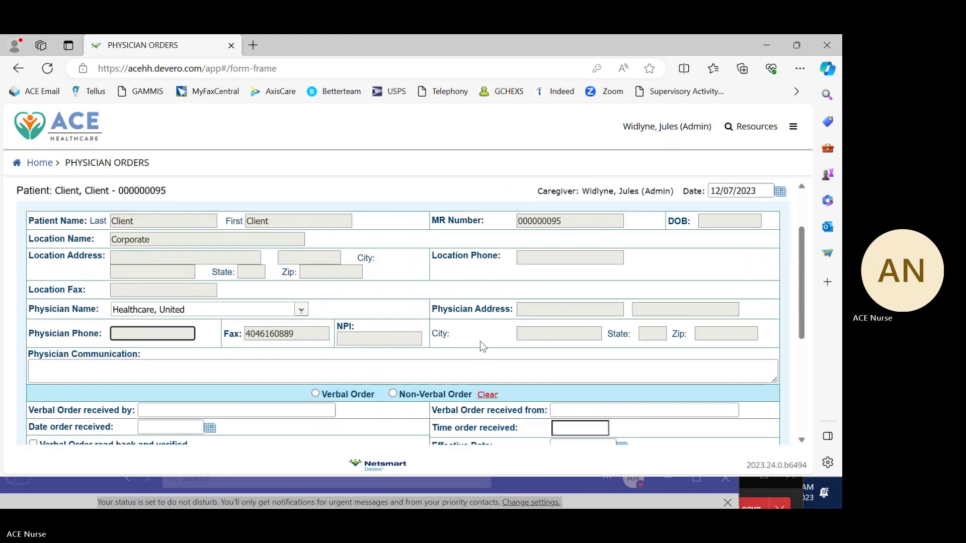
scroll(492, 328, "up", 2)
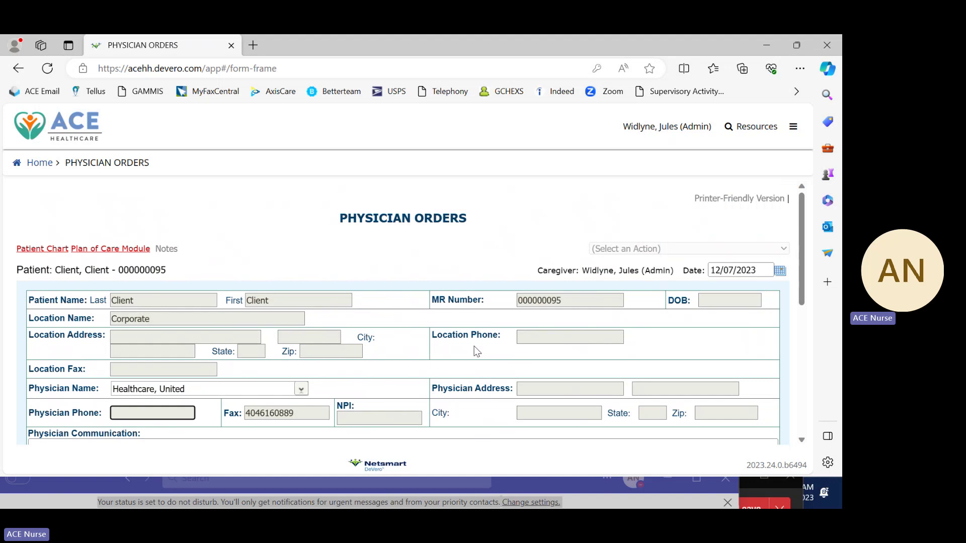
scroll(468, 340, "down", 2)
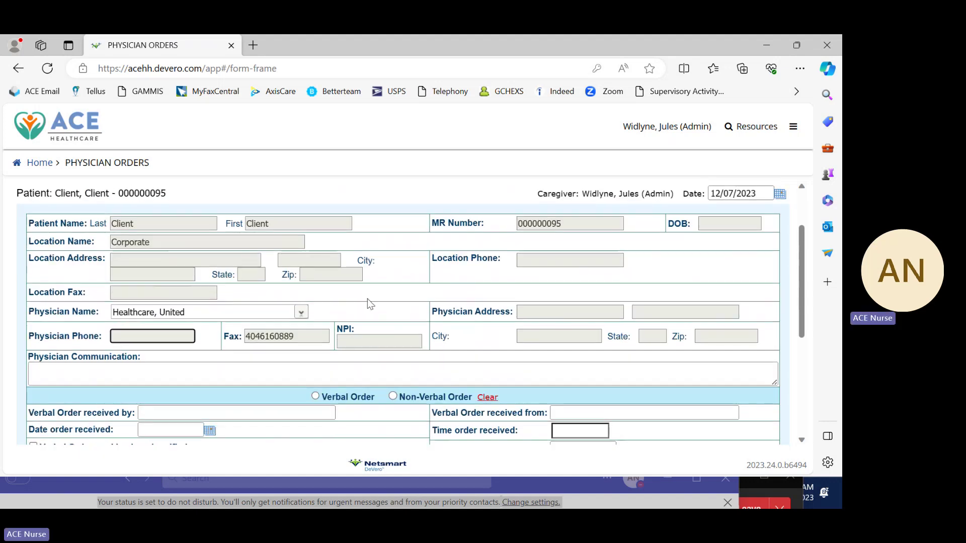
scroll(385, 345, "up", 2)
scroll(367, 353, "down", 2)
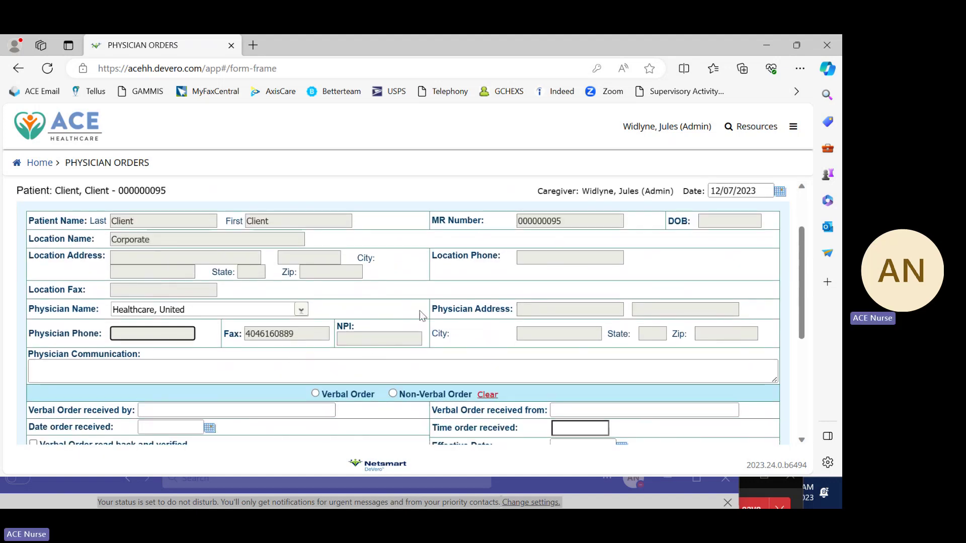
scroll(430, 317, "up", 2)
scroll(464, 348, "down", 2)
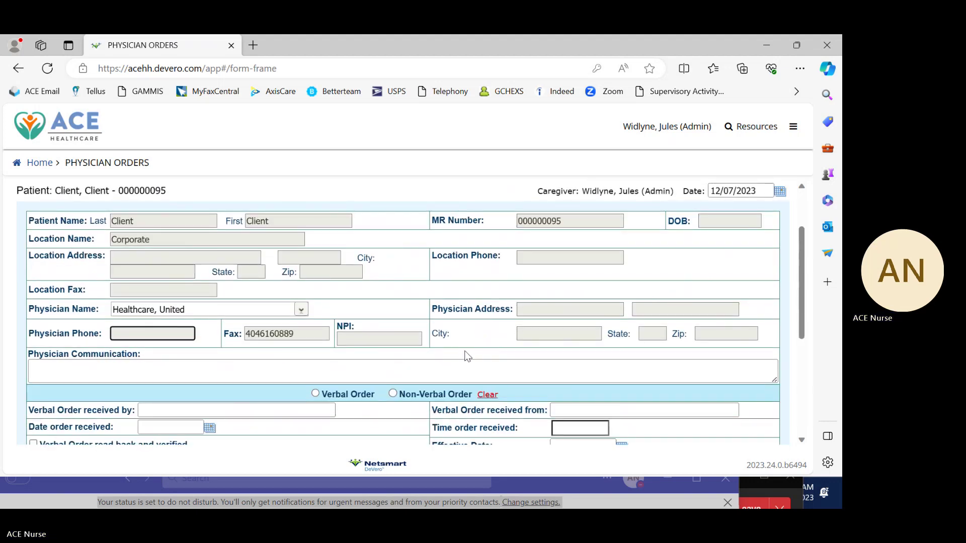
scroll(430, 337, "up", 2)
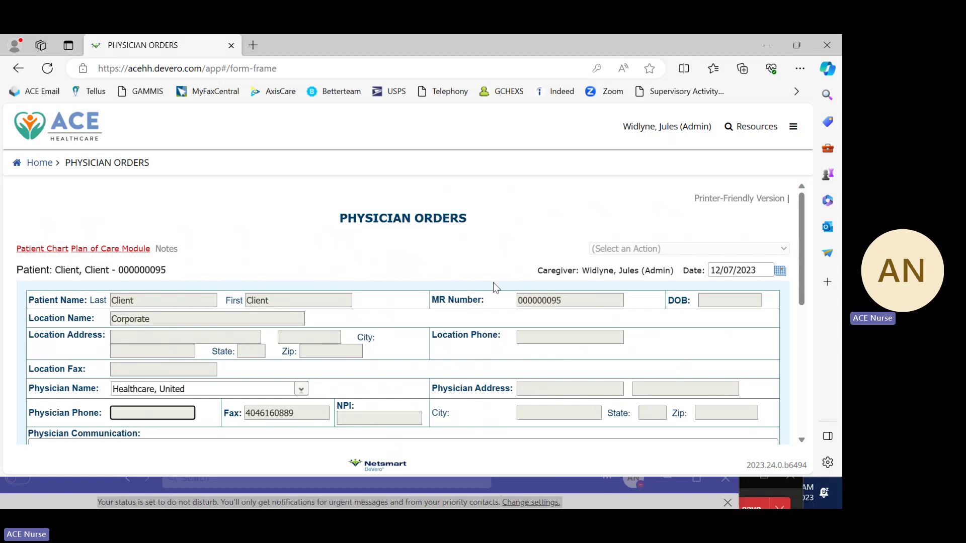
scroll(493, 282, "down", 1)
scroll(524, 325, "down", 3)
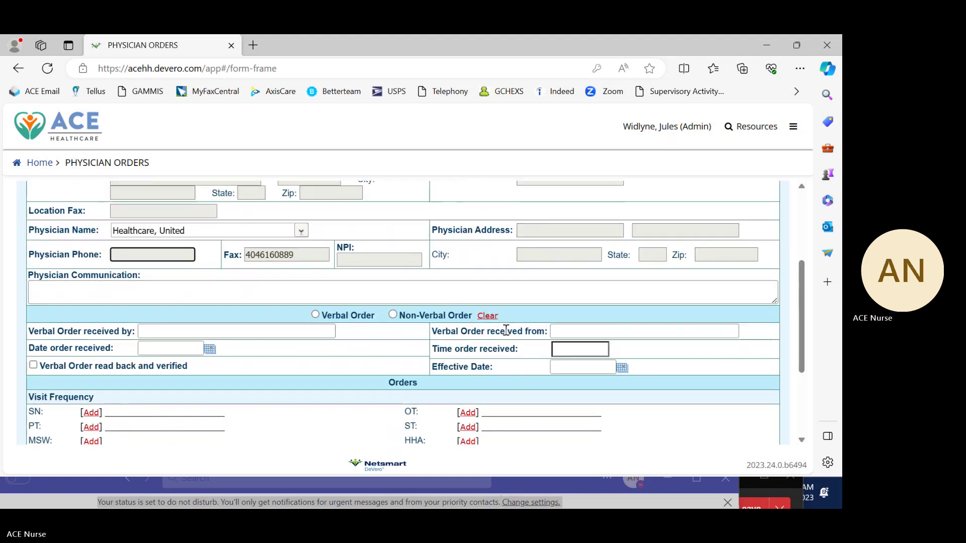
scroll(506, 330, "up", 3)
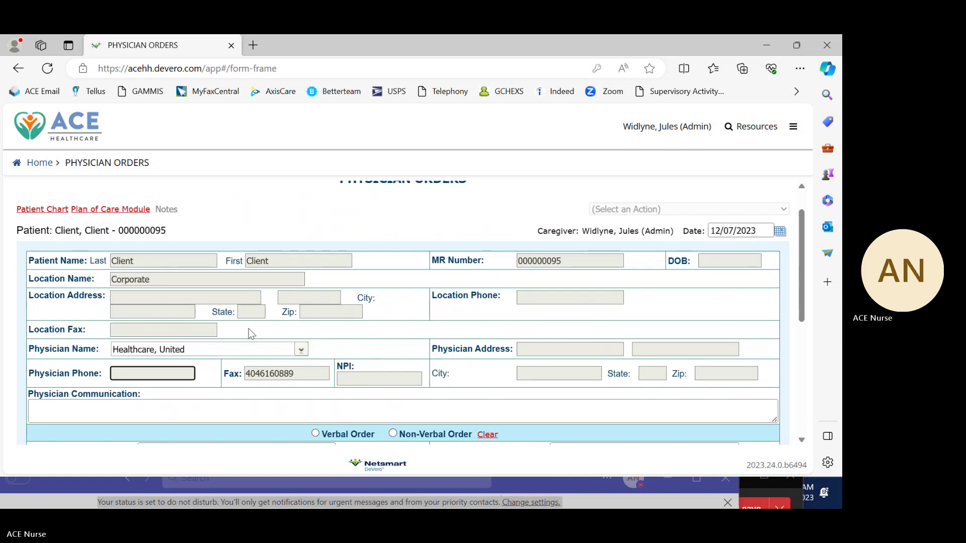
scroll(250, 358, "down", 1)
scroll(250, 355, "down", 3)
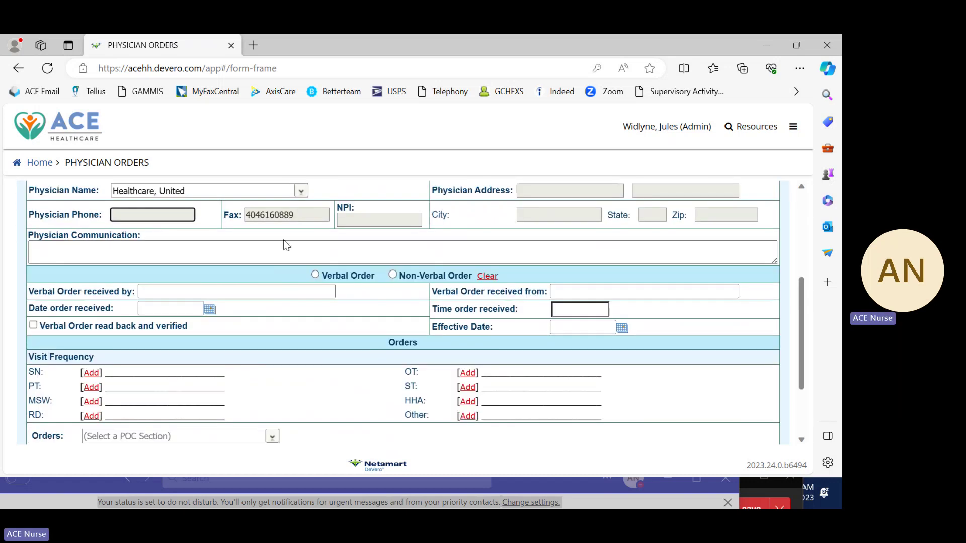
Step: Change the physician on the order form to Pediatrics, Amazing
left_click(301, 191)
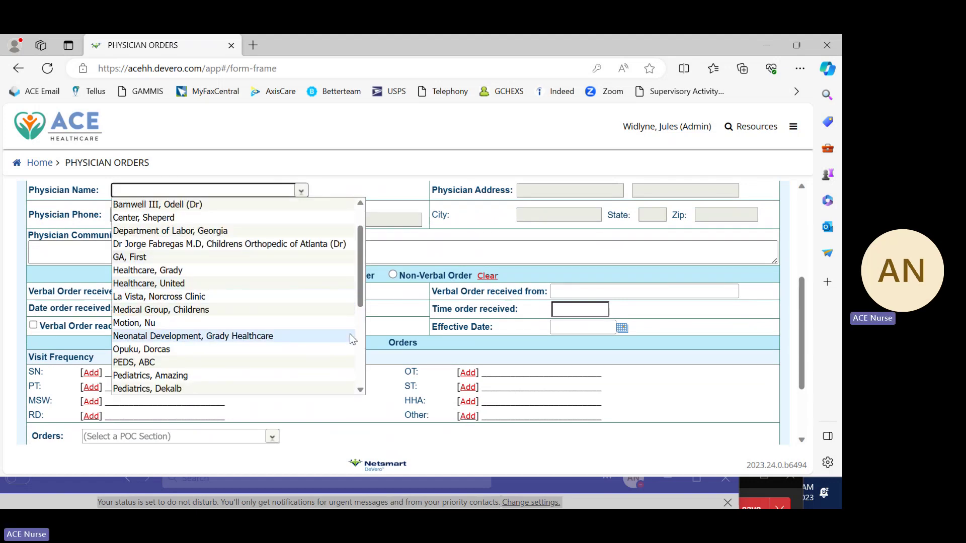
left_click_drag(354, 287, 364, 244)
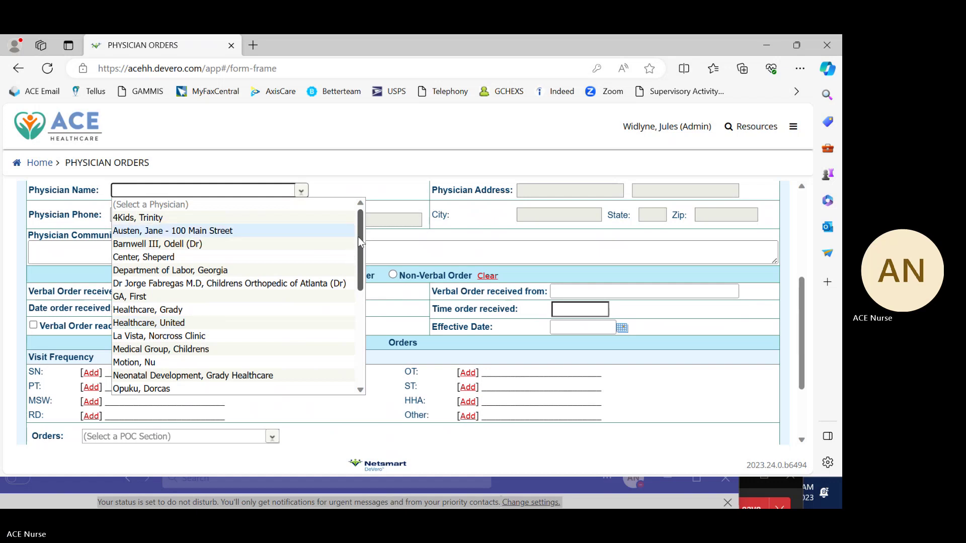
left_click_drag(360, 232, 353, 315)
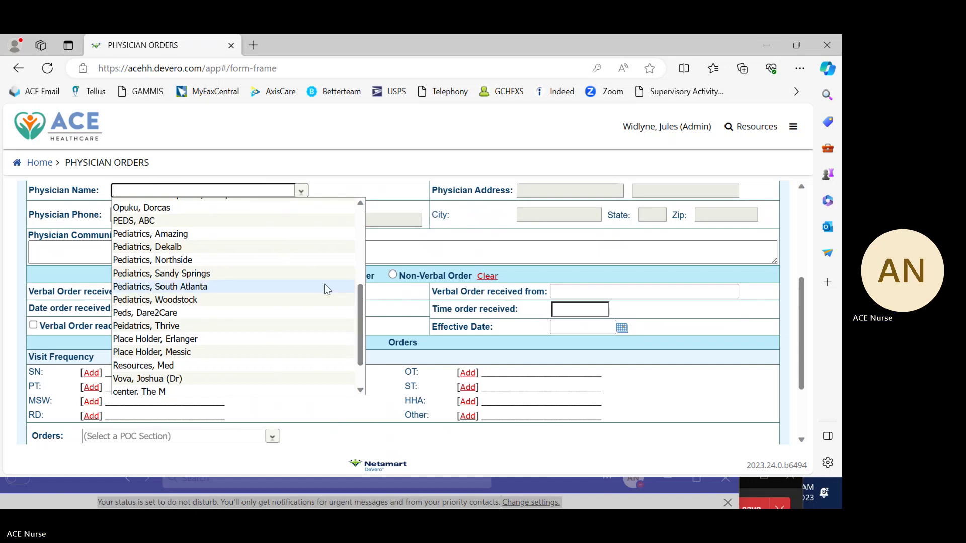
left_click(222, 235)
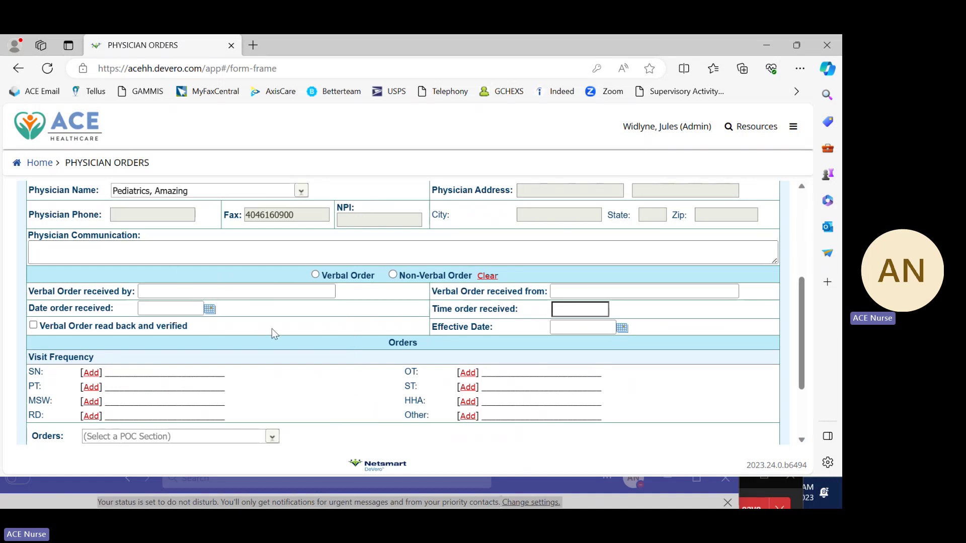
Step: Start the Physician Communication note with the word "Non-verbal"
scroll(272, 334, "up", 4)
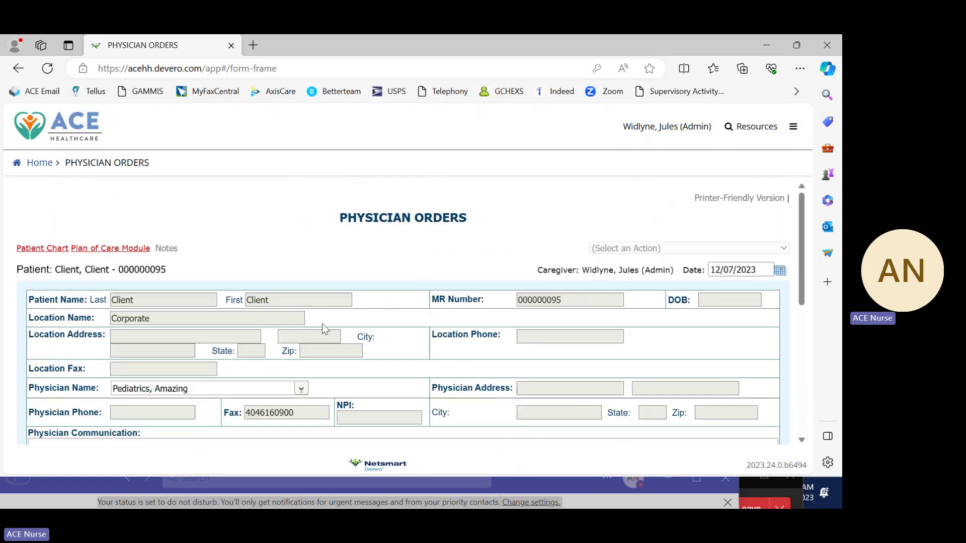
scroll(289, 302, "down", 2)
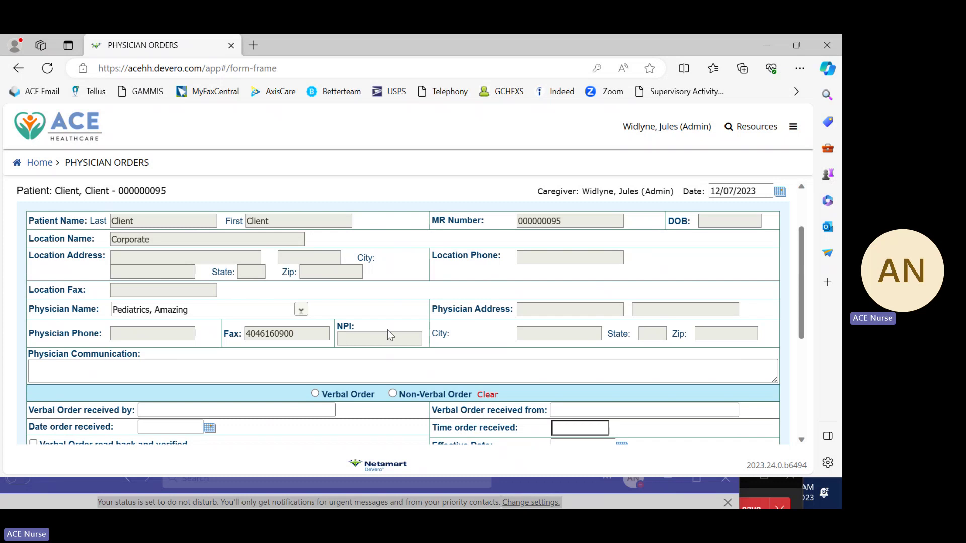
scroll(543, 304, "up", 1)
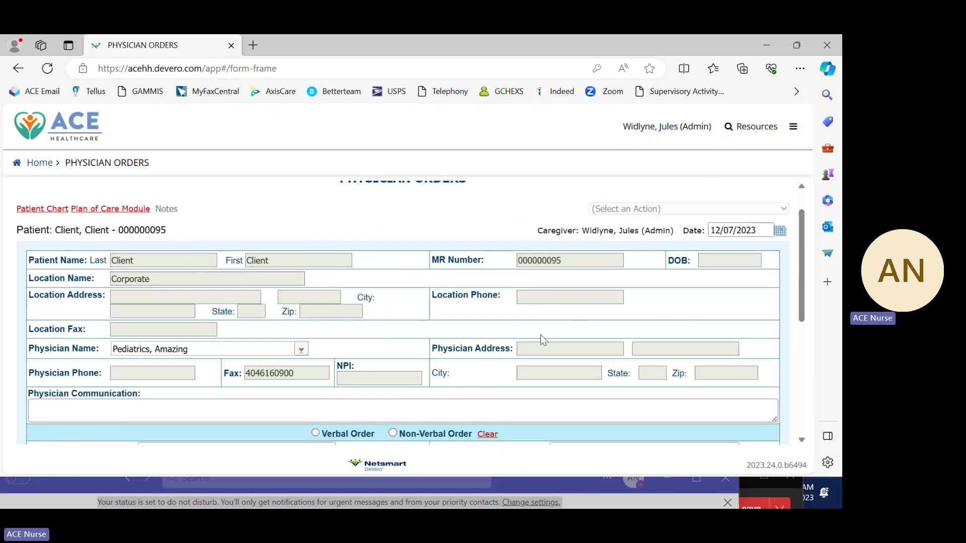
scroll(540, 334, "down", 2)
scroll(592, 250, "up", 2)
scroll(559, 308, "down", 1)
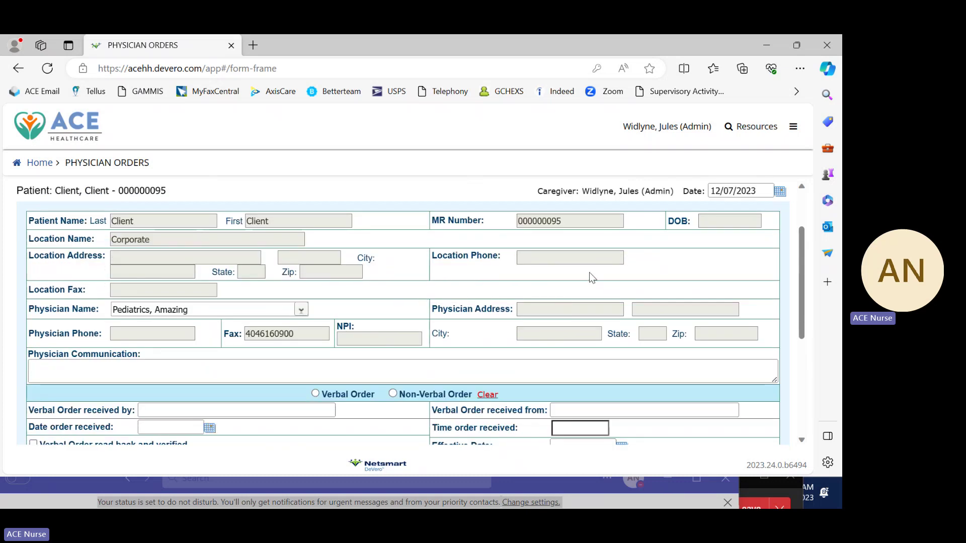
left_click(76, 363)
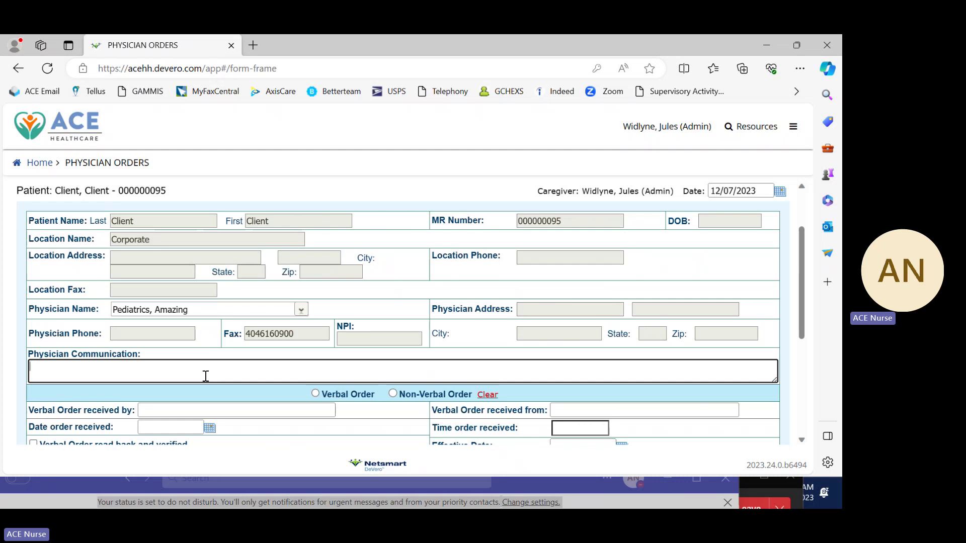
type("Non")
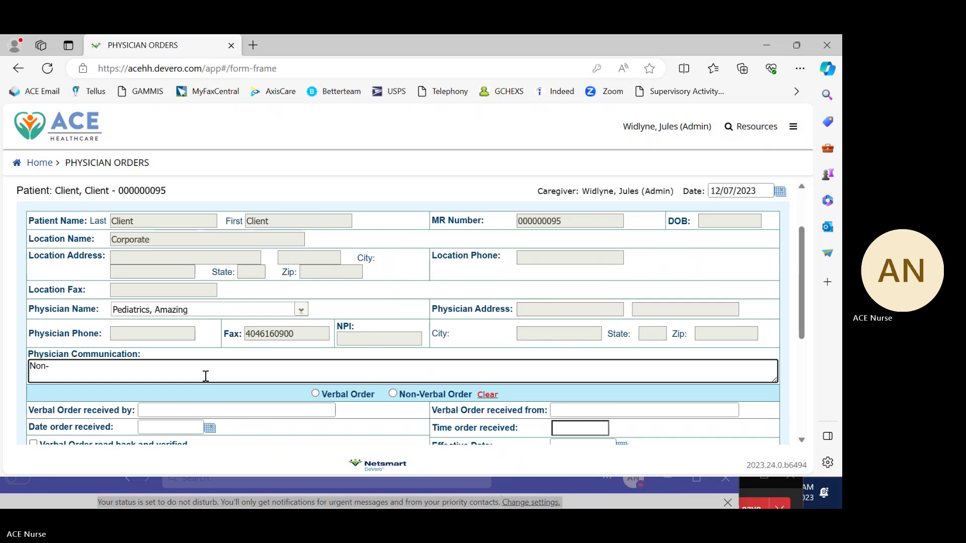
type("-verbal")
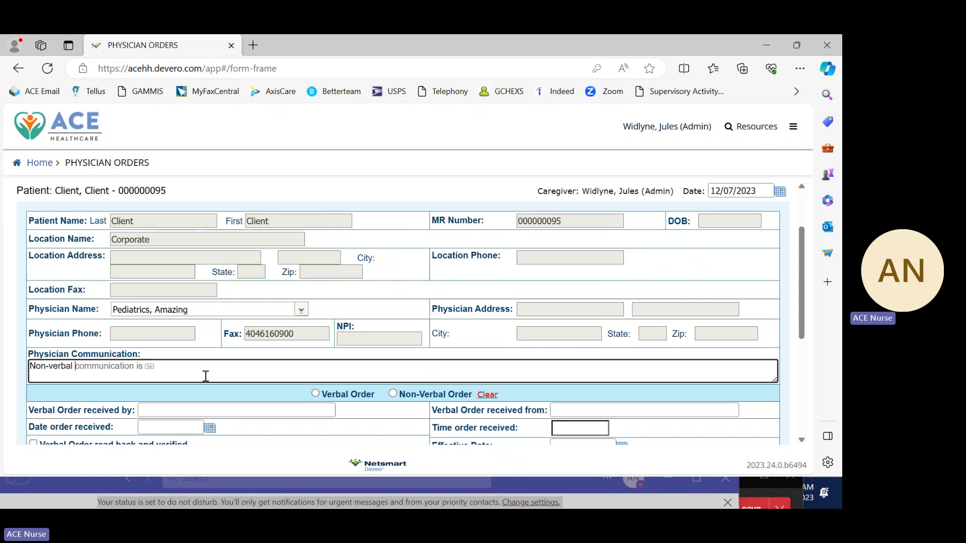
key("Tab")
key("BackSpace")
key("BackSpace")
key("BackSpace")
key("BackSpace")
key("BackSpace")
key("BackSpace")
key("BackSpace")
key("BackSpace")
key("BackSpace")
key("BackSpace")
key("BackSpace")
key("BackSpace")
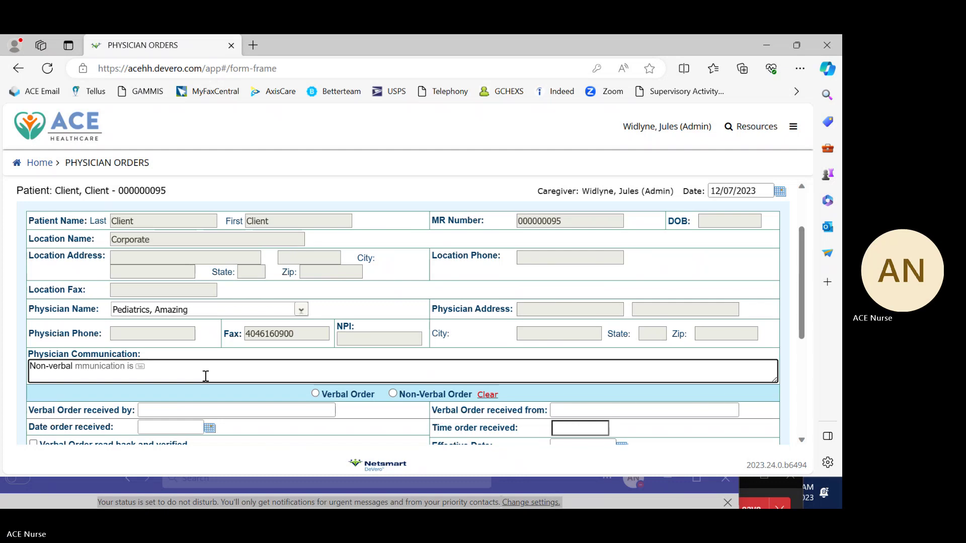
Step: Complete the Physician Communication note as "Non-verbal order obtained for new medication"
type("order obt")
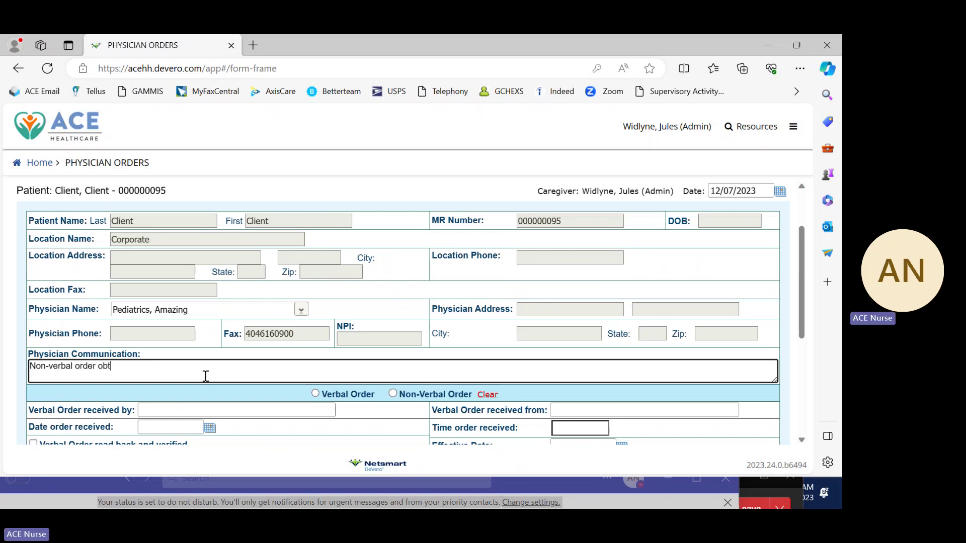
type("ained for new ")
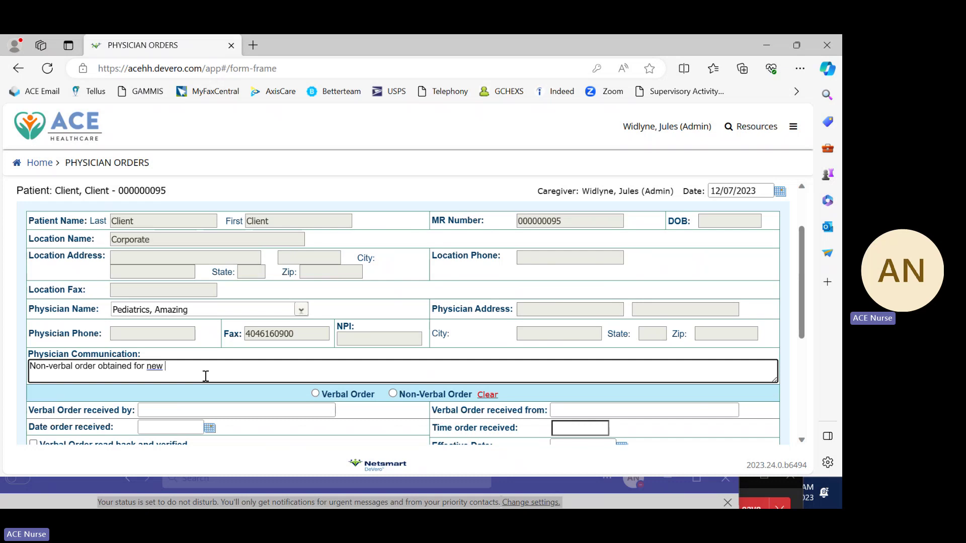
type("medication")
key("Tab")
Step: Mark the order as a Non-Verbal Order and set the date order received to 12/07/2023
scroll(188, 371, "down", 2)
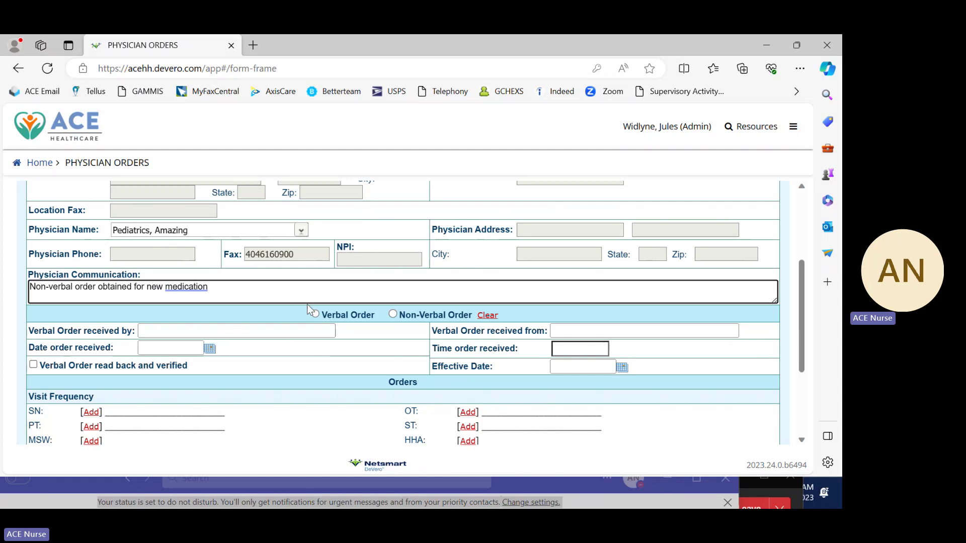
scroll(294, 316, "down", 3)
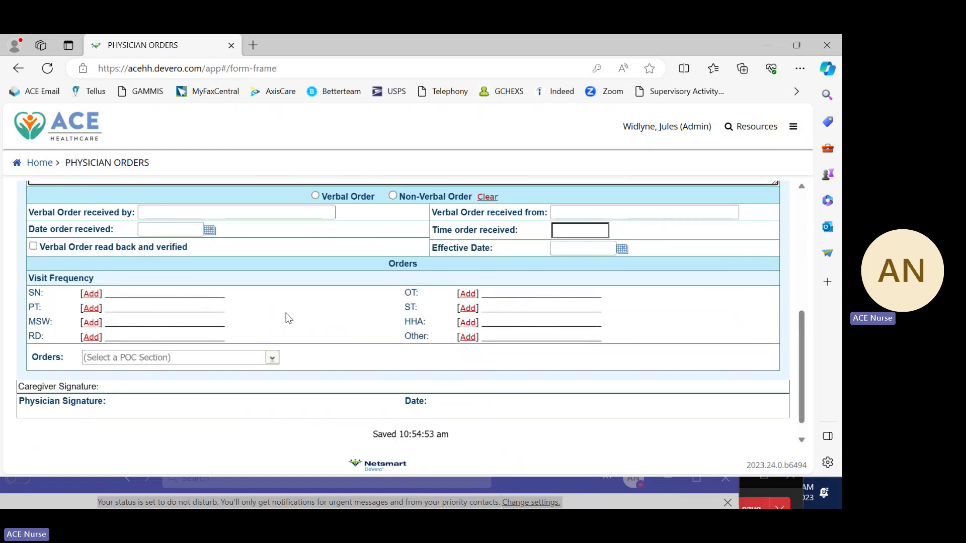
scroll(285, 317, "up", 2)
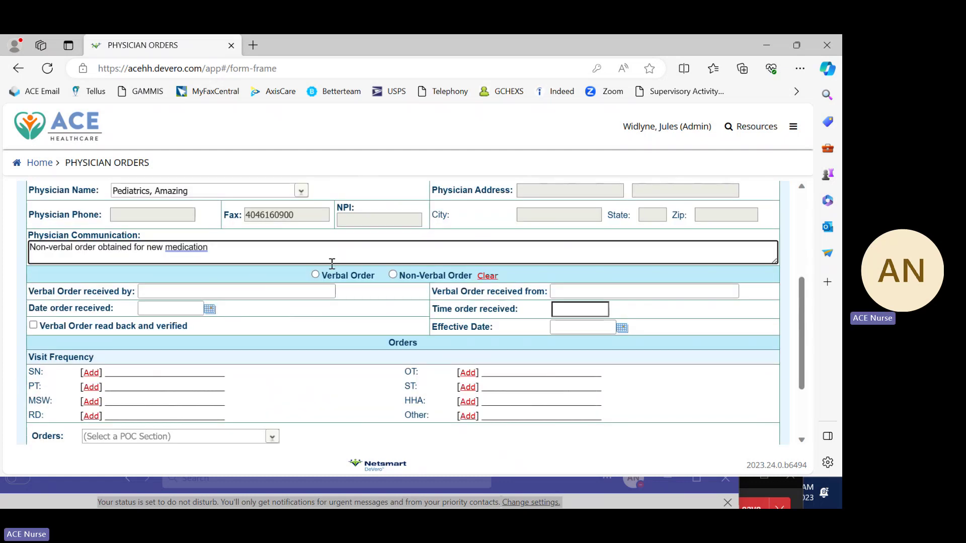
left_click(392, 275)
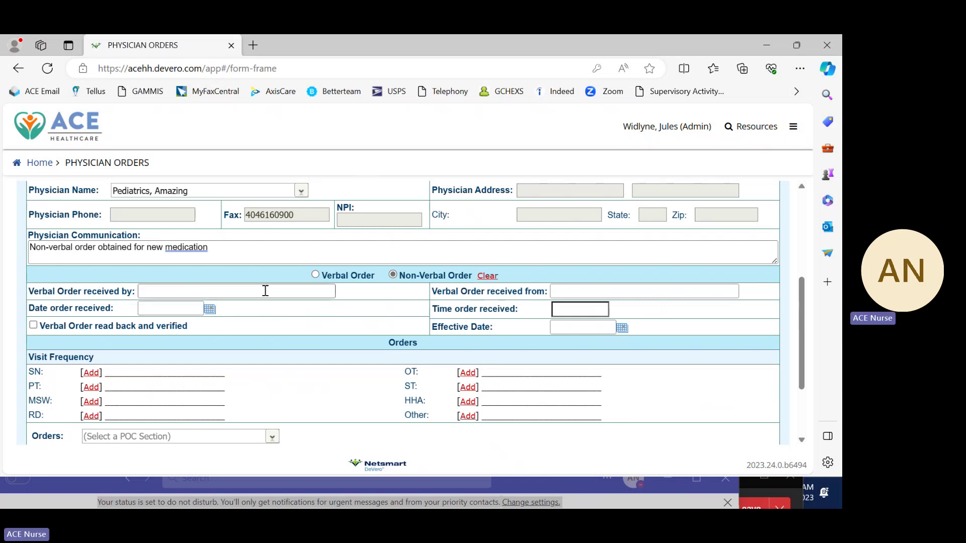
left_click(209, 309)
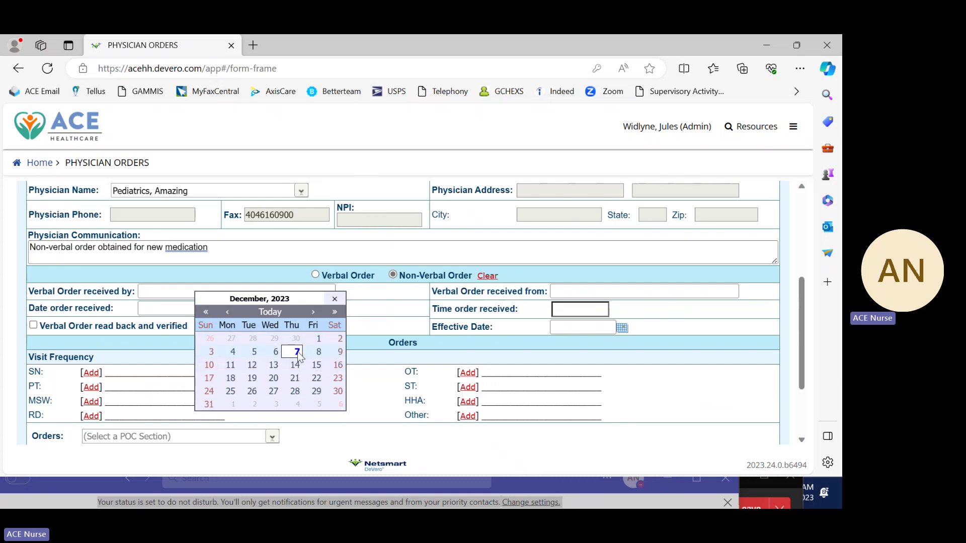
left_click(297, 352)
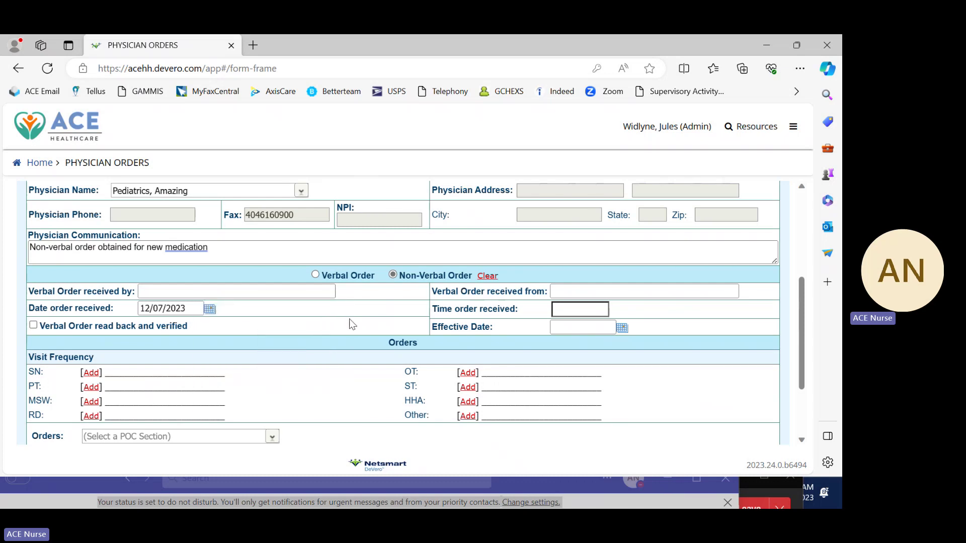
Step: Set the time order received to 10:45 AM
left_click(606, 311)
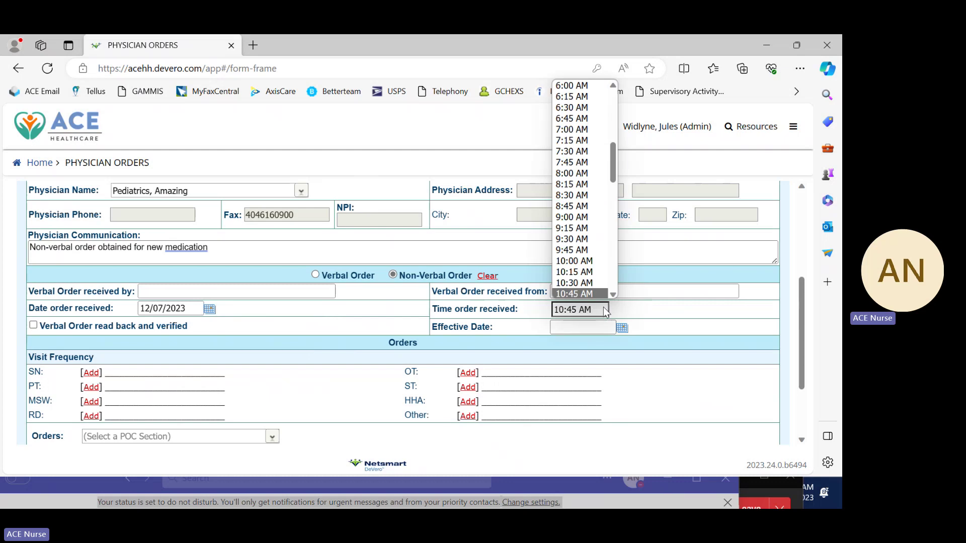
scroll(604, 301, "down", 1)
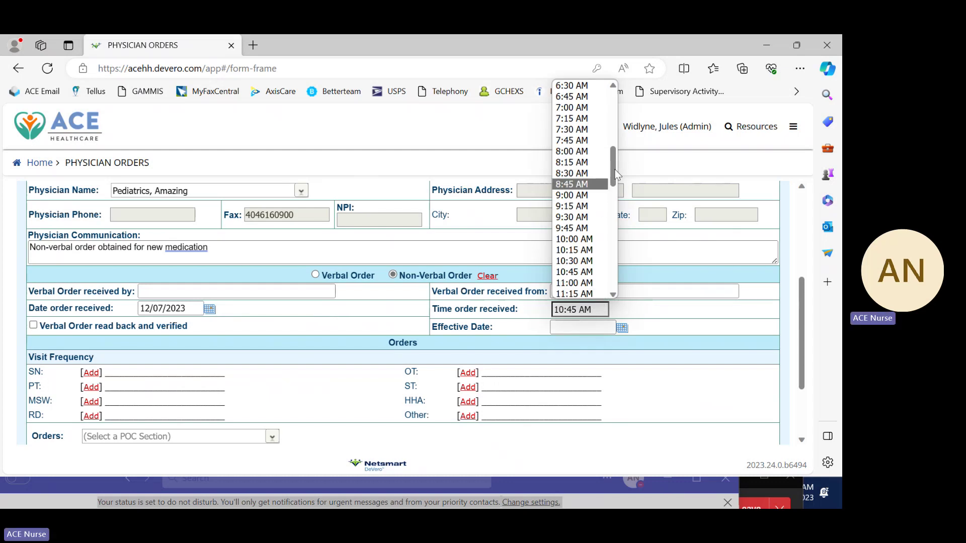
scroll(613, 149, "up", 3)
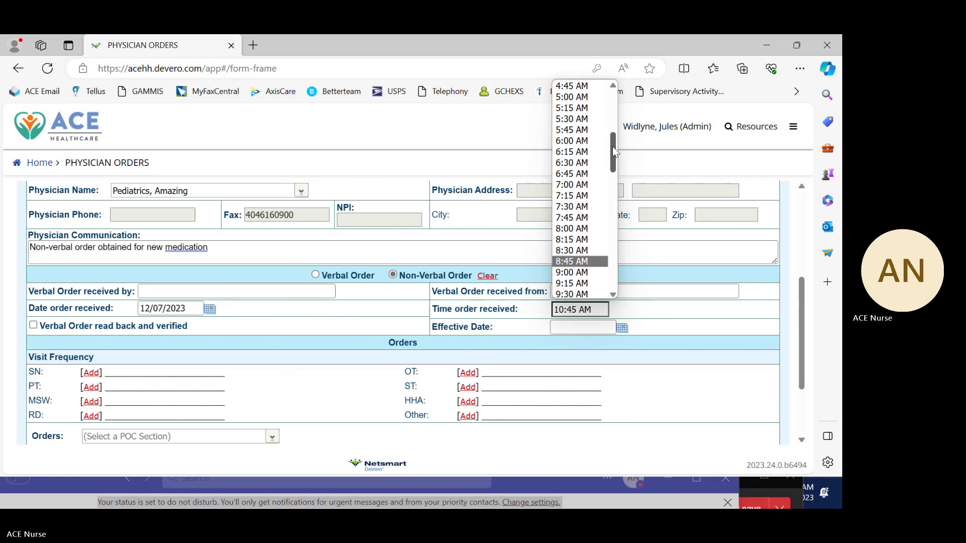
mouse_move(612, 146)
left_mouse_down()
mouse_move(612, 138)
mouse_move(614, 165)
left_mouse_up()
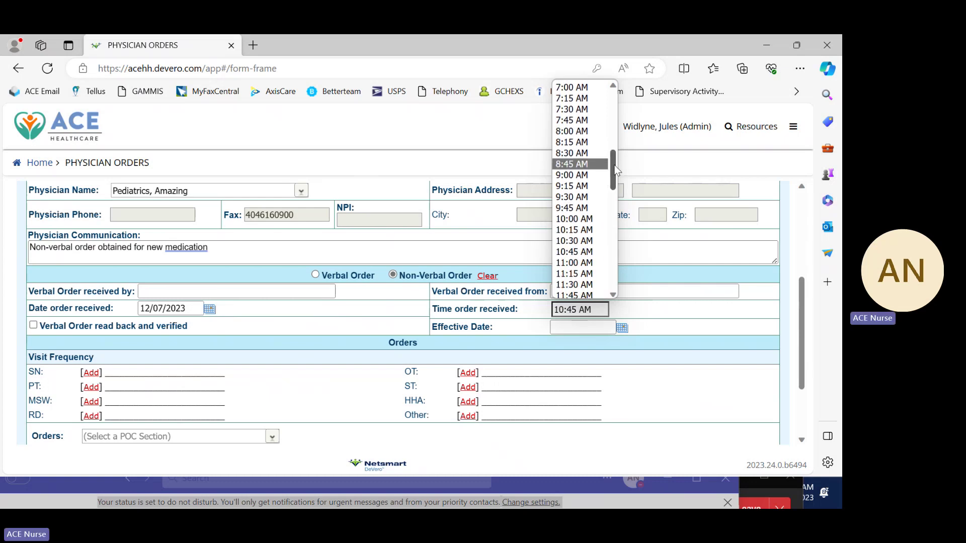
left_click(674, 325)
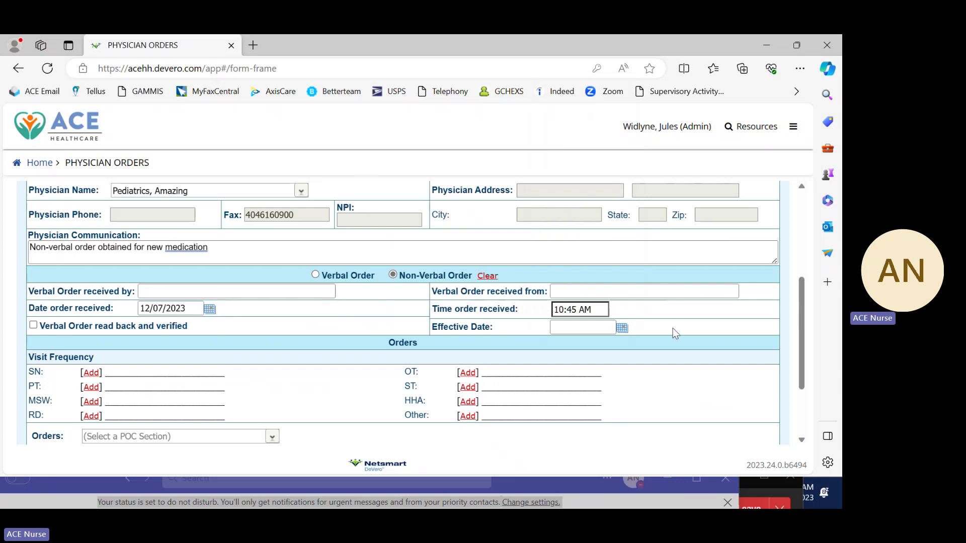
Step: Tick "Verbal Order read back and verified" and set the effective date to 12/07/2023
scroll(672, 328, "down", 1)
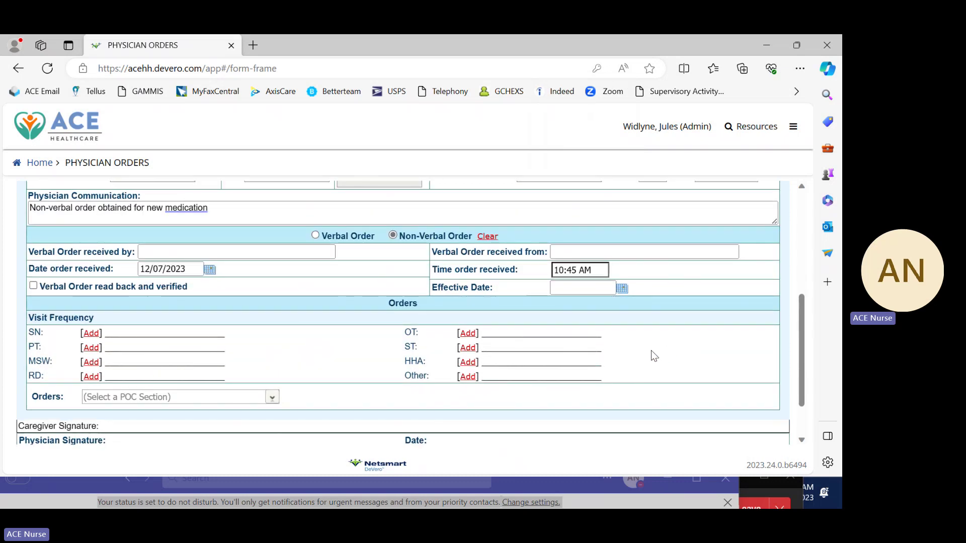
left_click(33, 288)
left_click(623, 287)
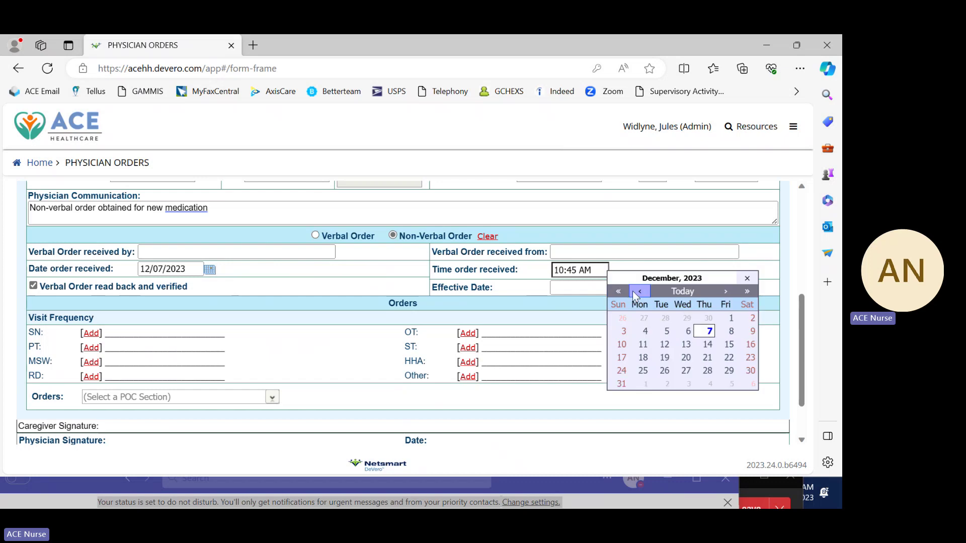
left_click(712, 332)
Step: Switch the order type to Verbal Order and back to Non-Verbal Order to compare the two options
scroll(664, 364, "up", 1)
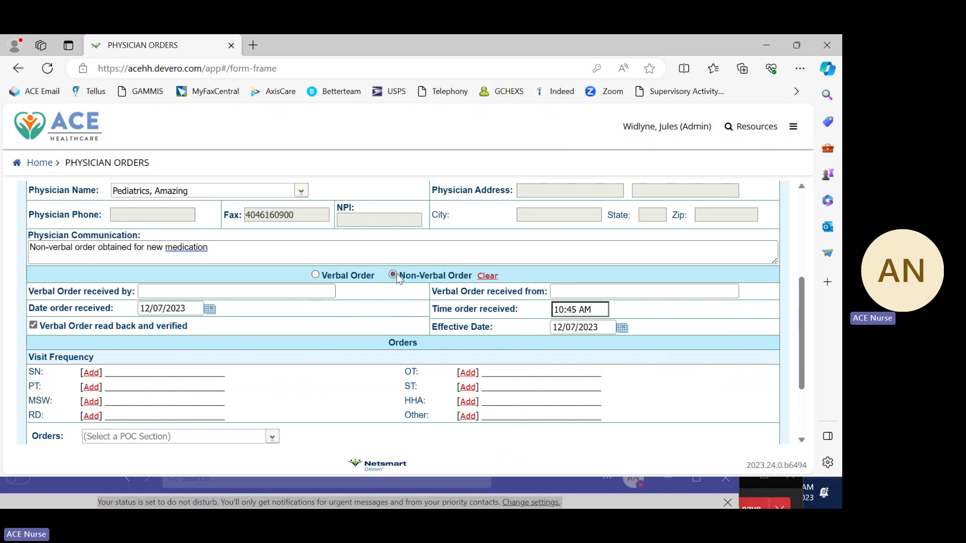
left_click(317, 277)
left_click(393, 274)
left_click(316, 275)
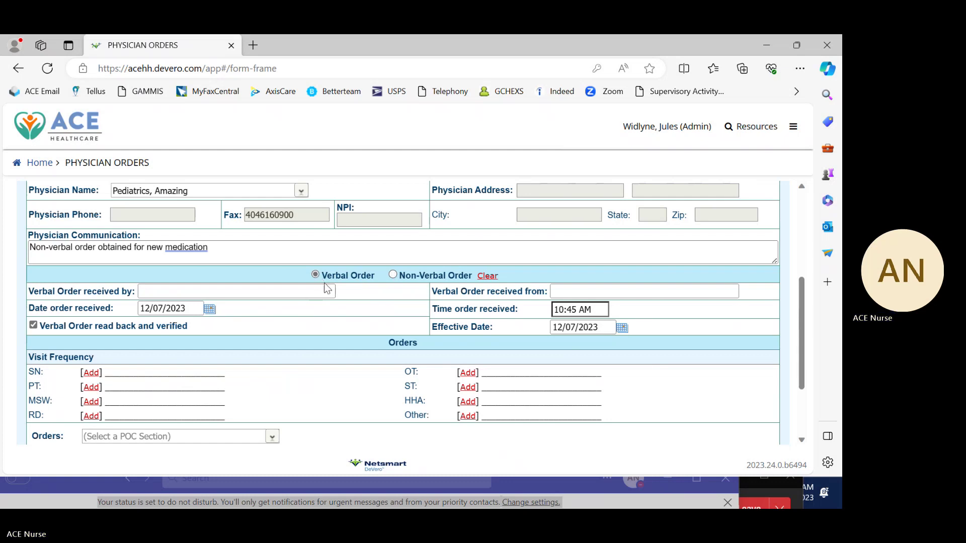
left_click(393, 275)
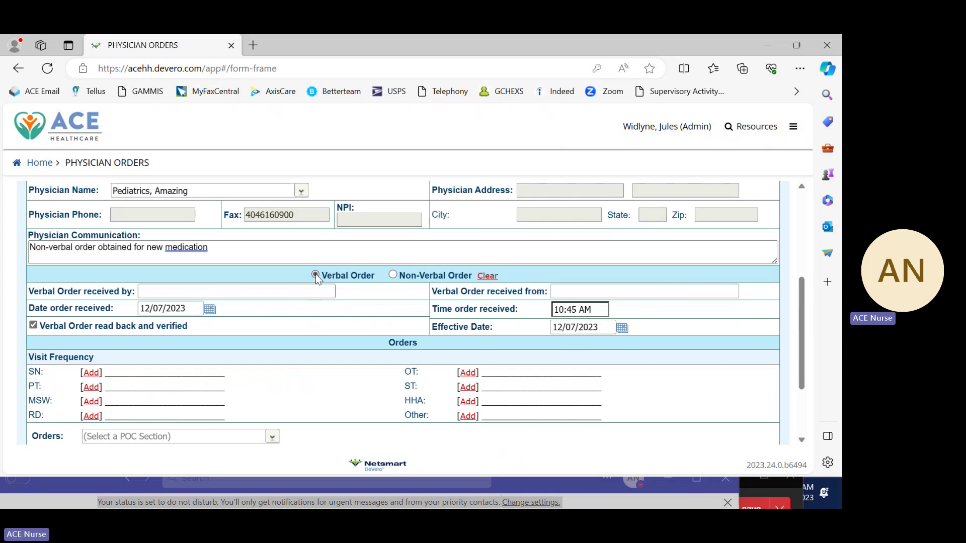
left_click(393, 275)
Step: Untick "Verbal Order read back and verified" and add a comma and a new line "Non-verbal order read back and verified" to the Physician Communication note
left_click(33, 326)
left_click(241, 252)
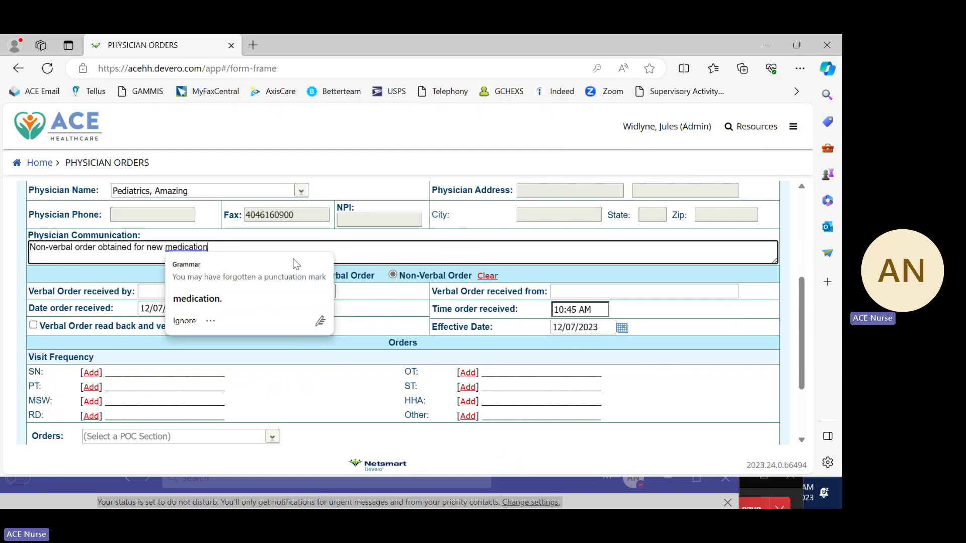
type(",")
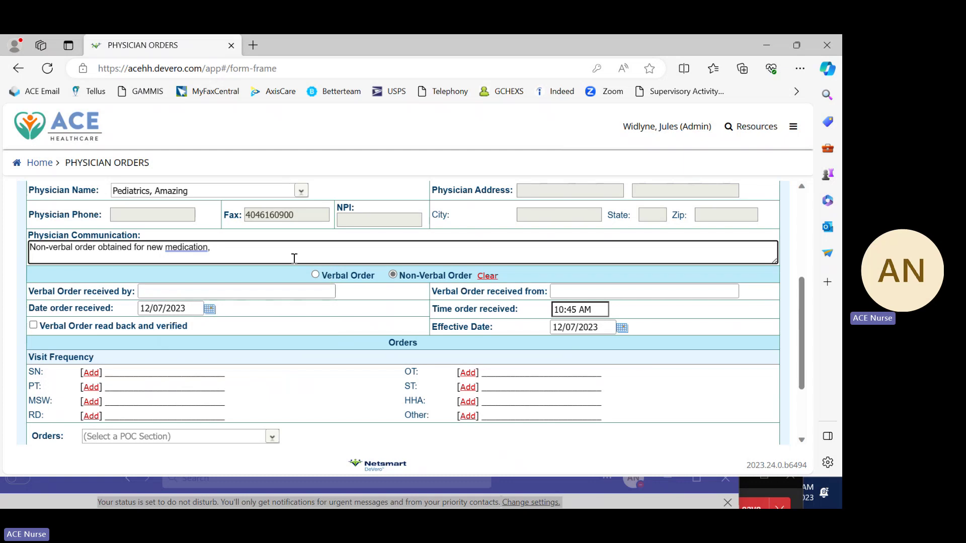
key("Return")
type("Non-verbal")
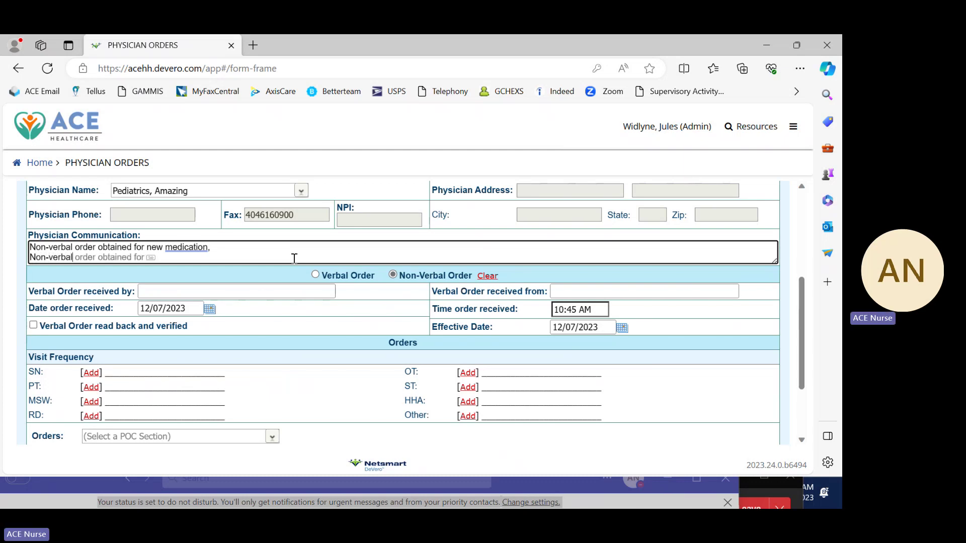
type(" order read back and ver")
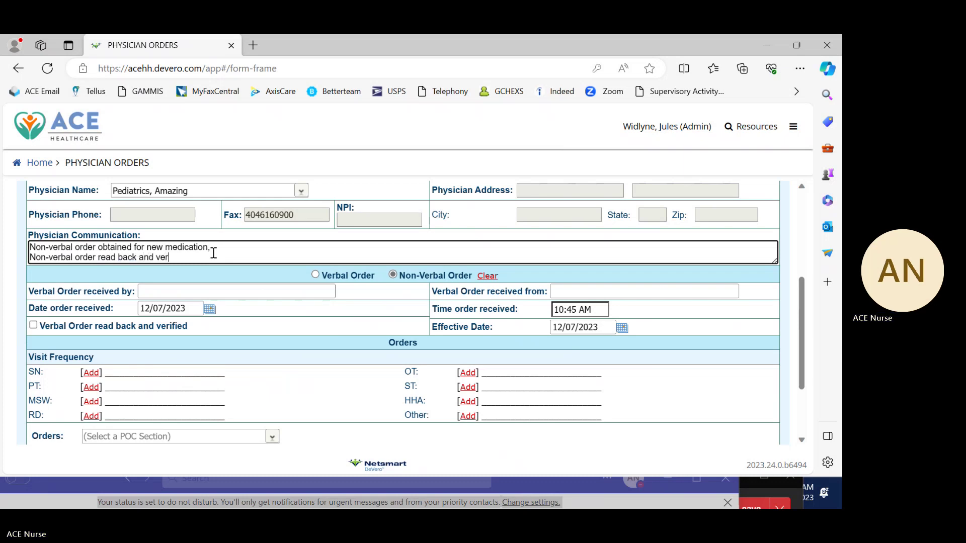
type("ified")
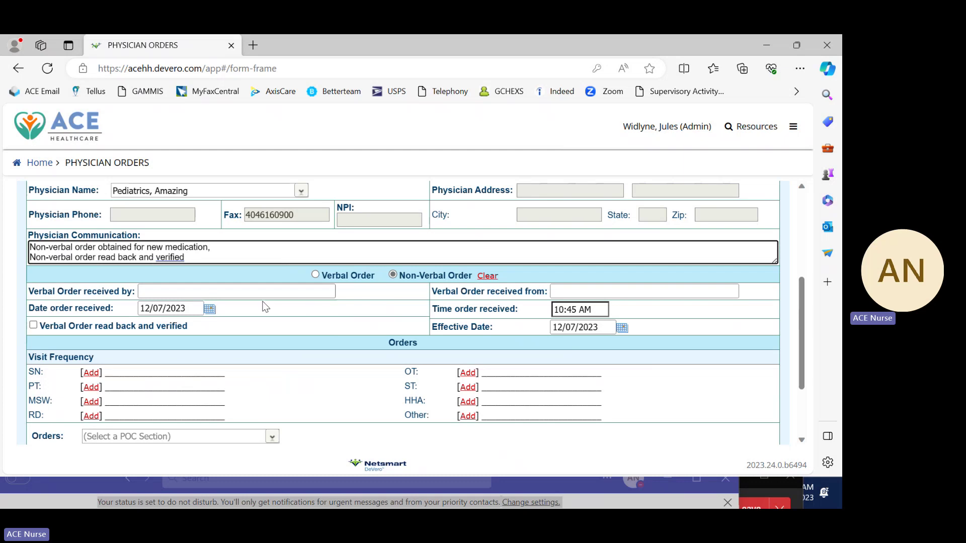
scroll(265, 306, "down", 2)
scroll(264, 306, "up", 3)
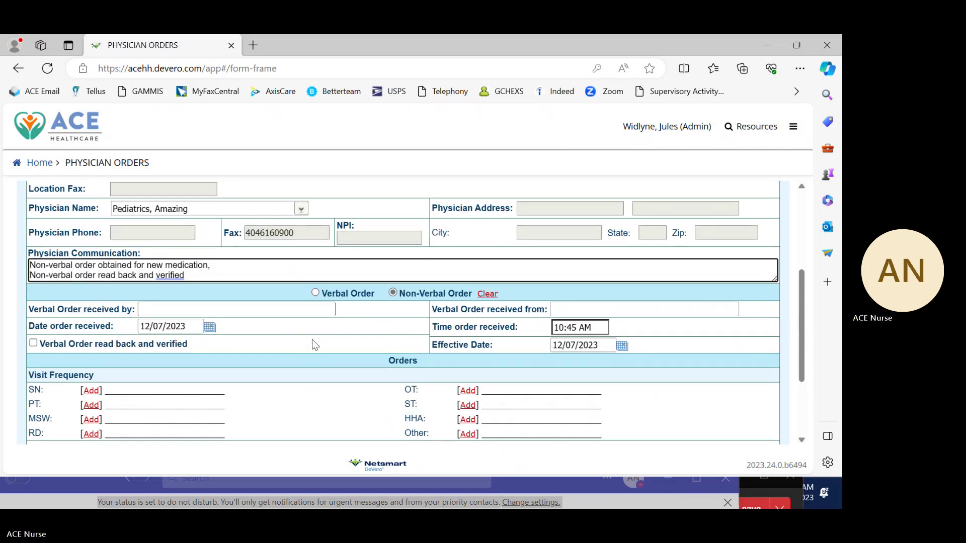
scroll(314, 349, "down", 2)
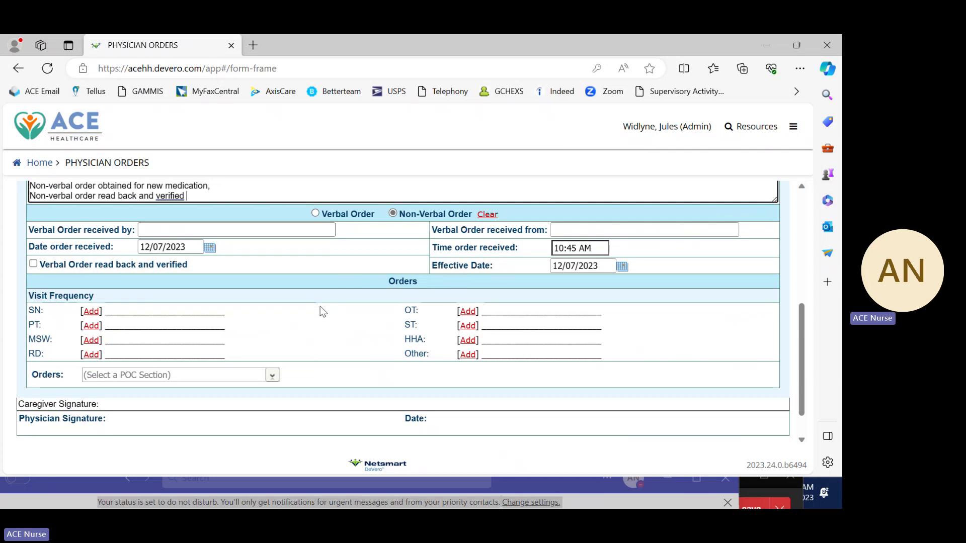
scroll(336, 322, "up", 2)
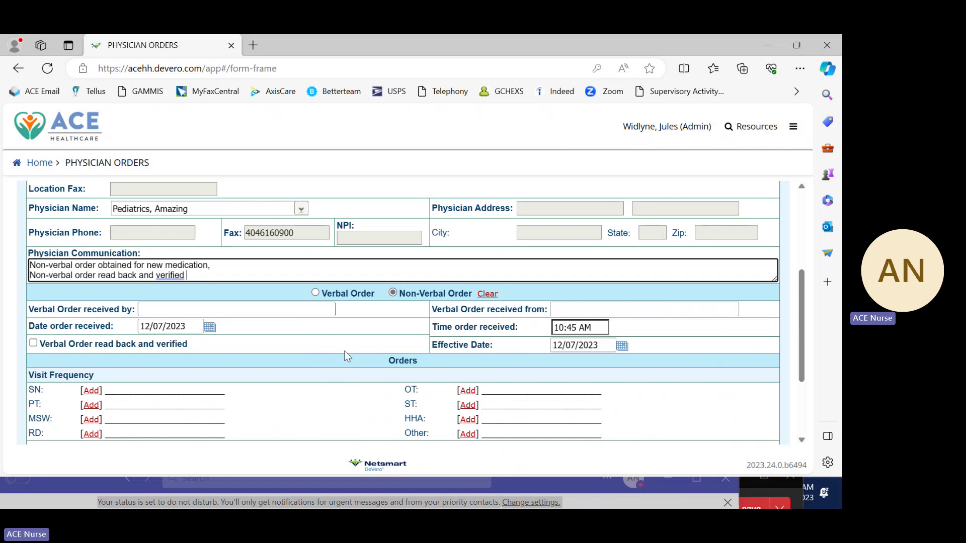
scroll(353, 361, "down", 1)
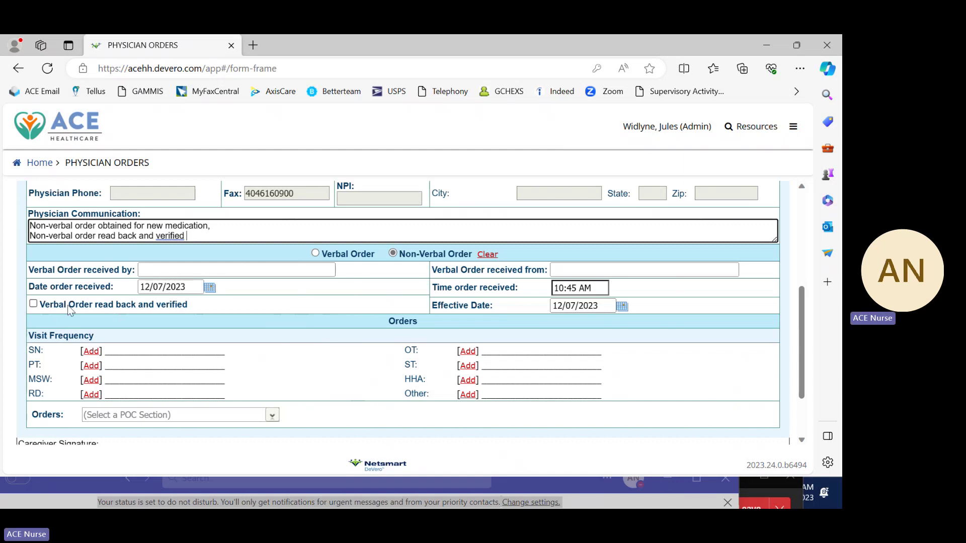
Step: Choose MEDICATIONS as the plan-of-care section in the Orders field to open its medications window
scroll(210, 343, "down", 2)
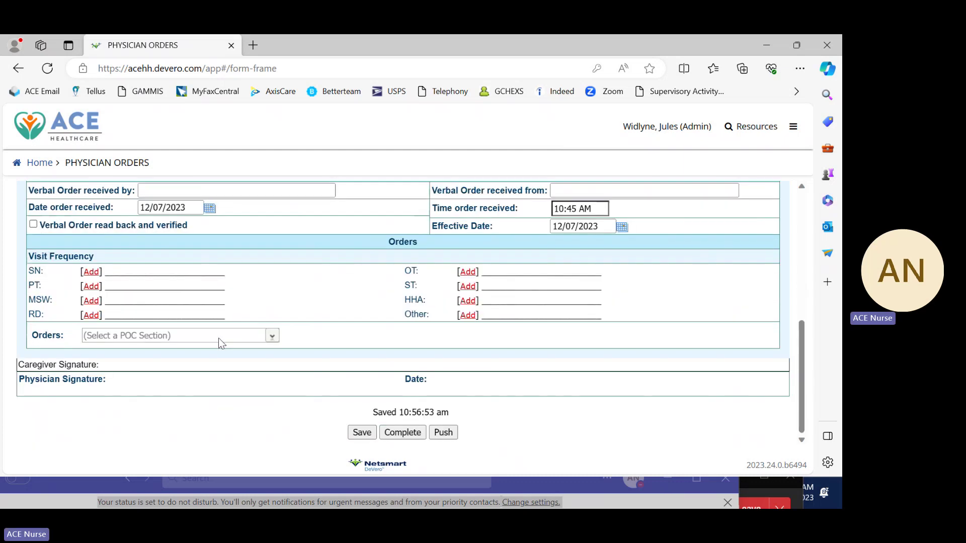
left_click(273, 337)
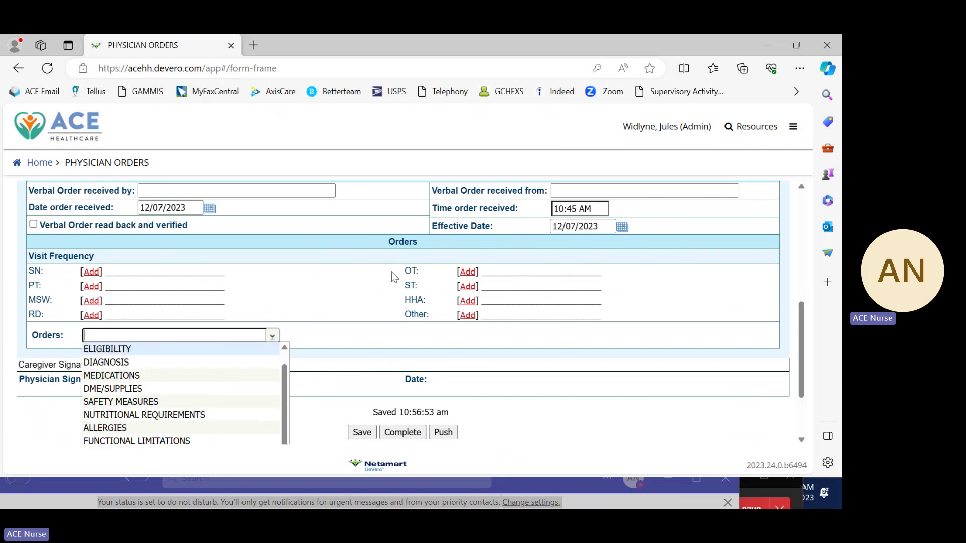
scroll(392, 271, "down", 2)
scroll(340, 198, "up", 2)
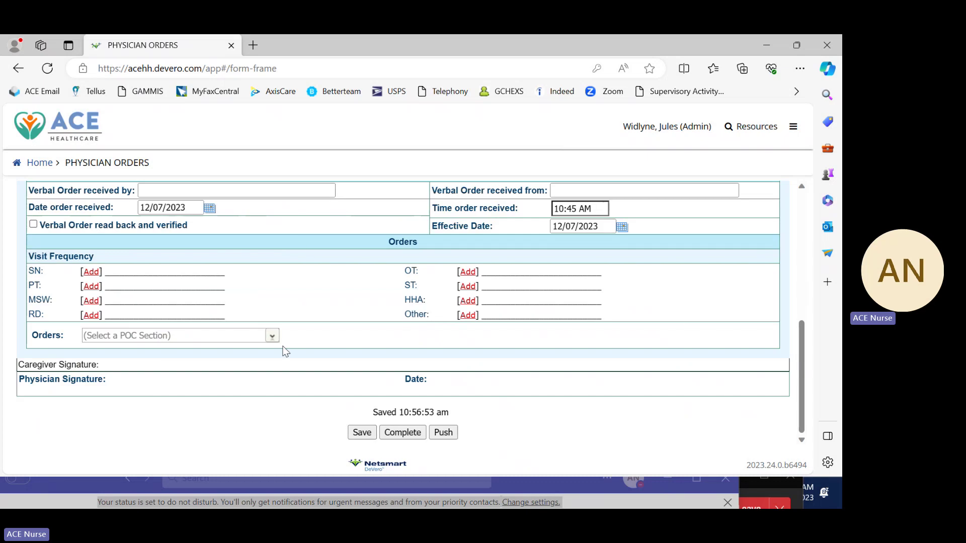
left_click(273, 336)
scroll(337, 297, "down", 1)
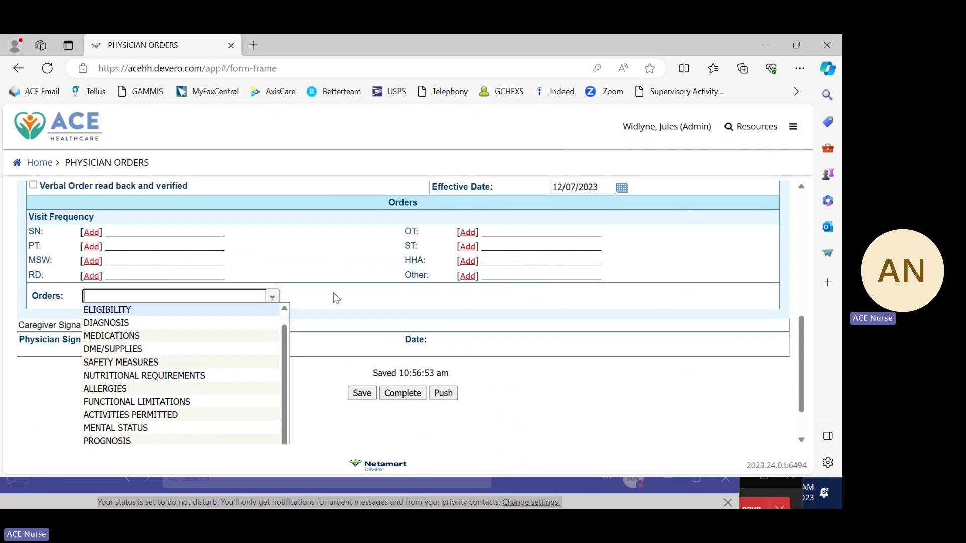
left_click(129, 339)
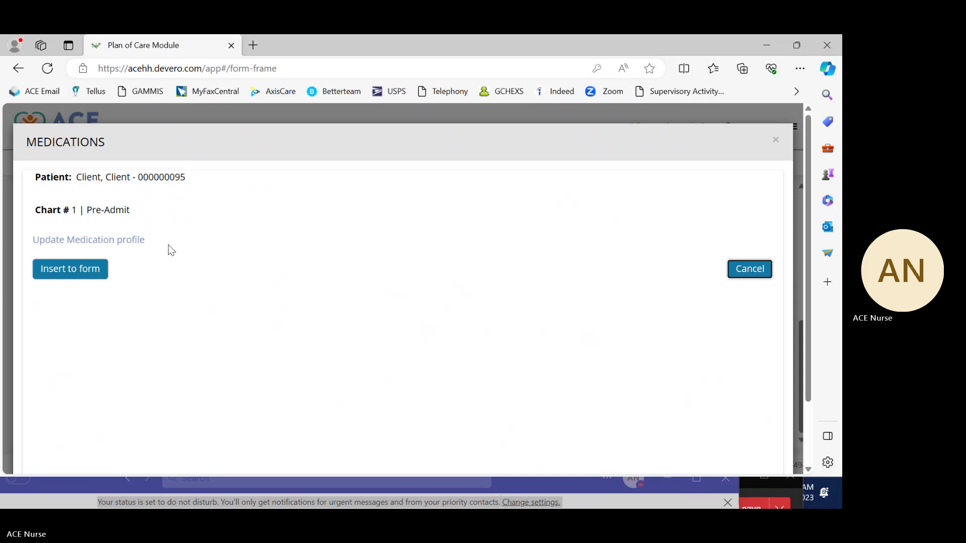
Step: Try to insert the patient's medications into the order form, and close the medications window
left_click(245, 141)
left_click(89, 273)
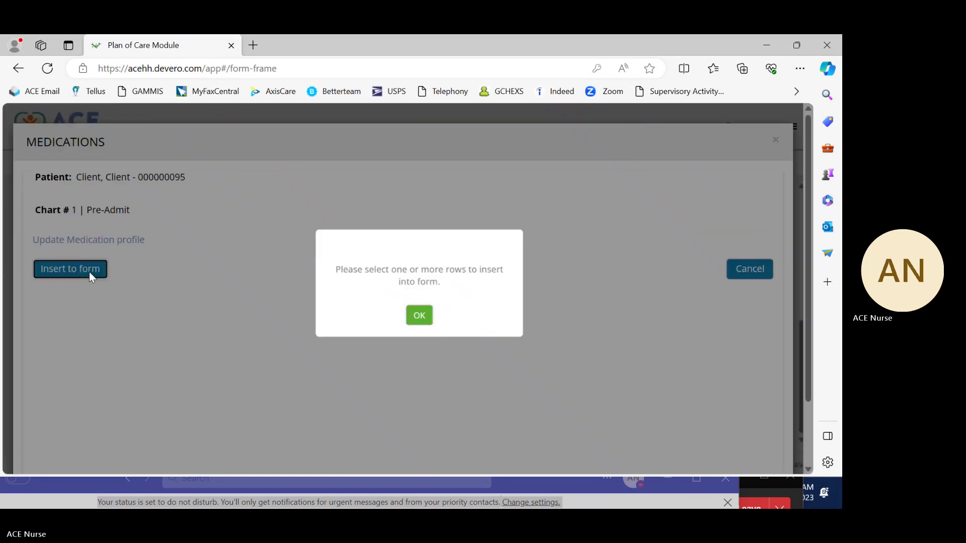
left_click(420, 314)
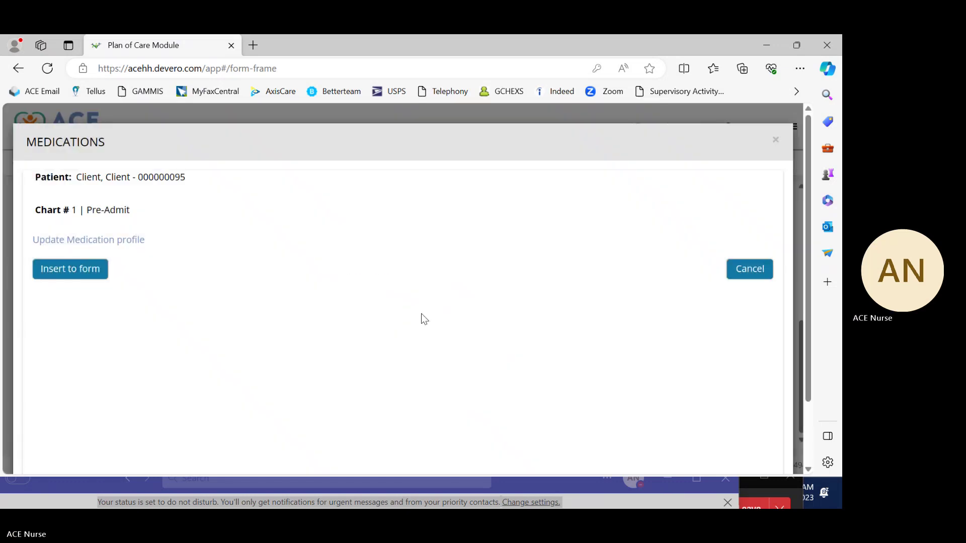
left_click(776, 141)
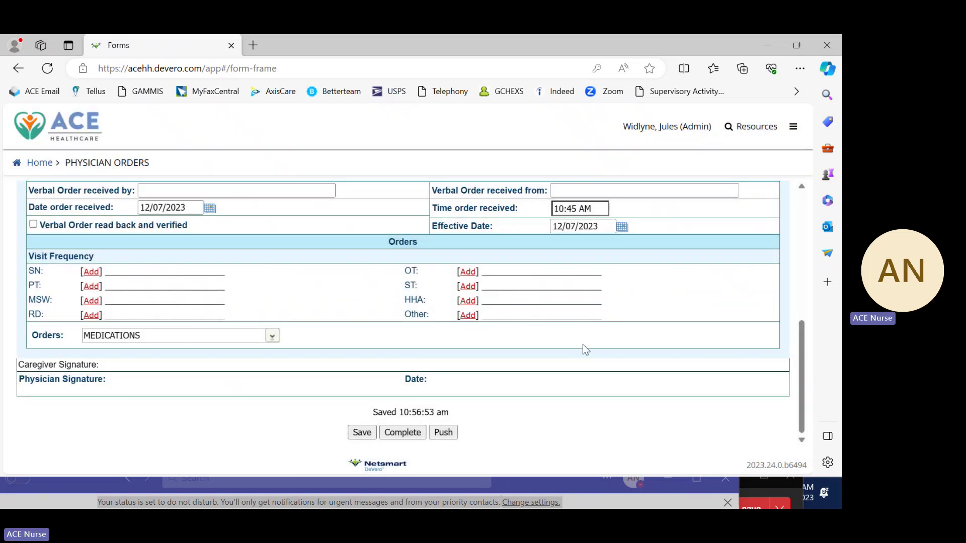
Step: Reopen the MEDICATIONS section from the Orders field, try the insertion into the form again and close the window
left_click(272, 335)
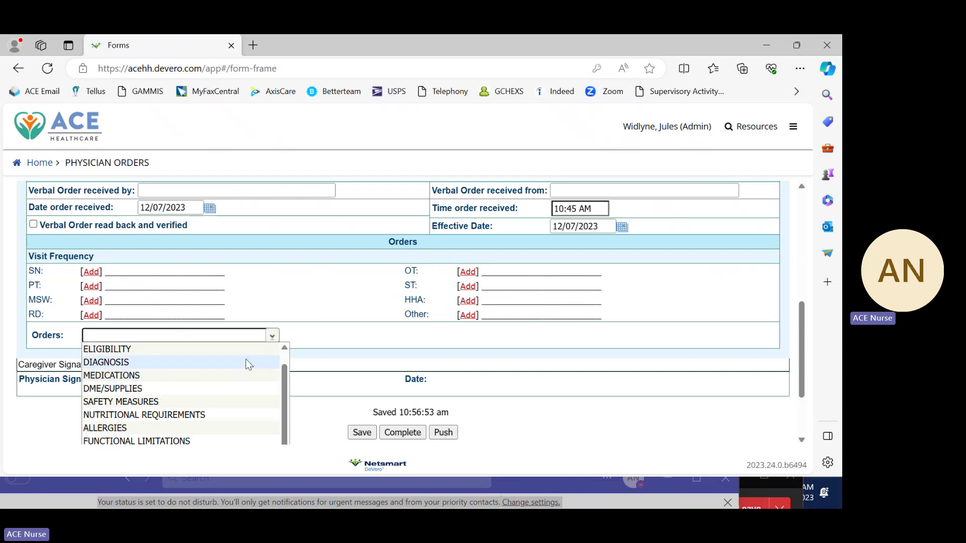
left_click(170, 375)
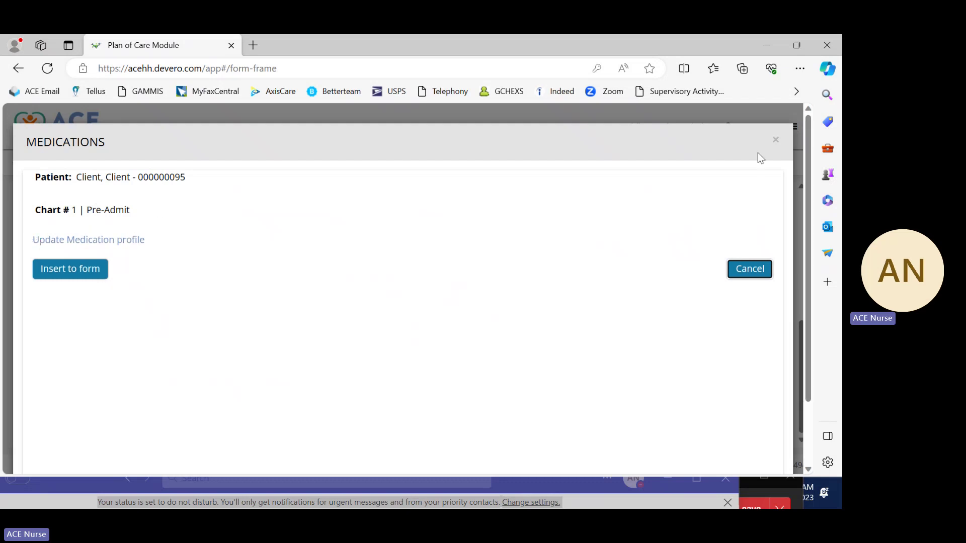
left_click(86, 270)
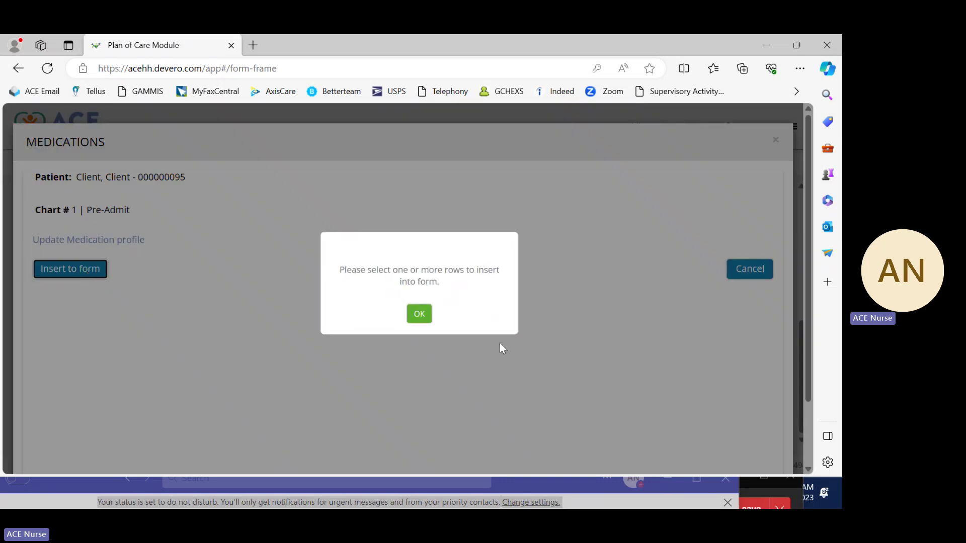
left_click(420, 315)
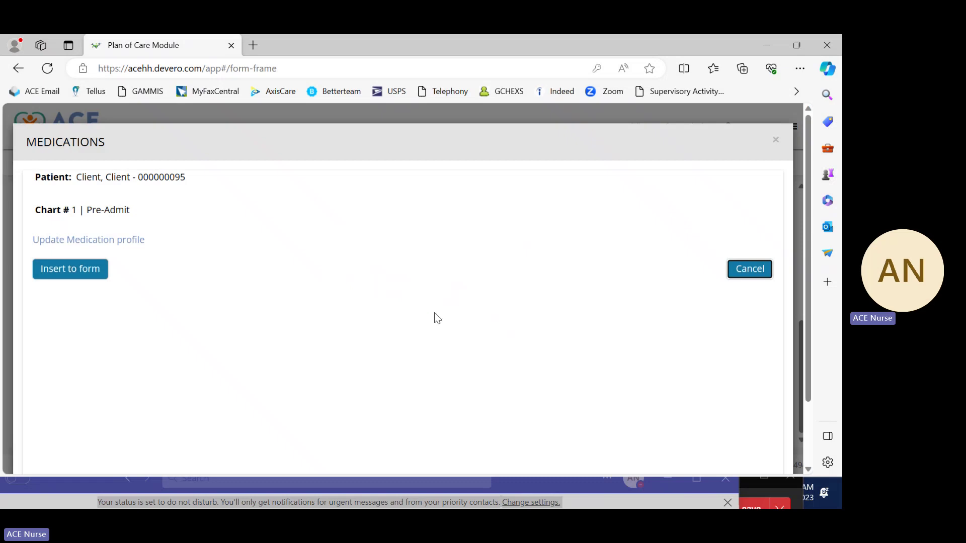
left_click(777, 142)
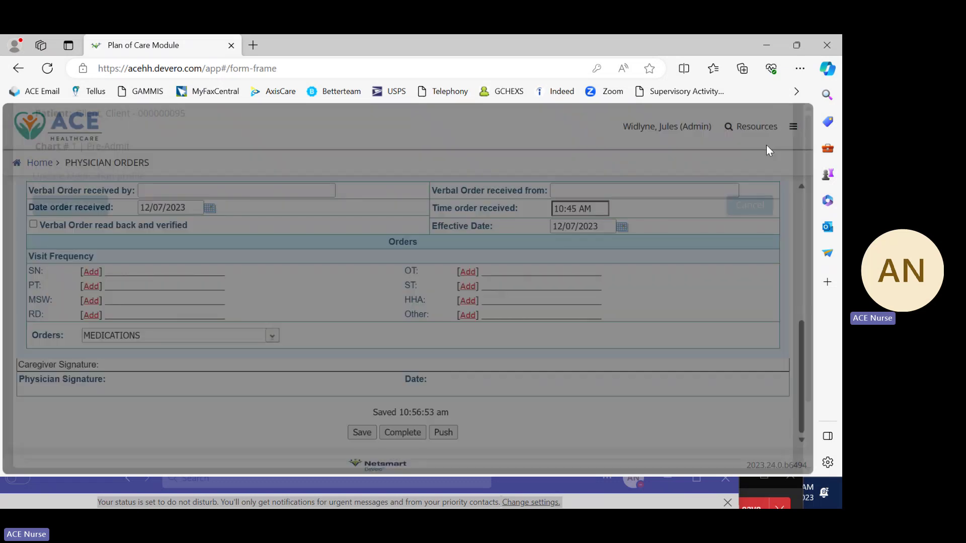
Step: Review the filled-in order form and examine all the plan-of-care sections offered in the Orders field
scroll(714, 259, "up", 2)
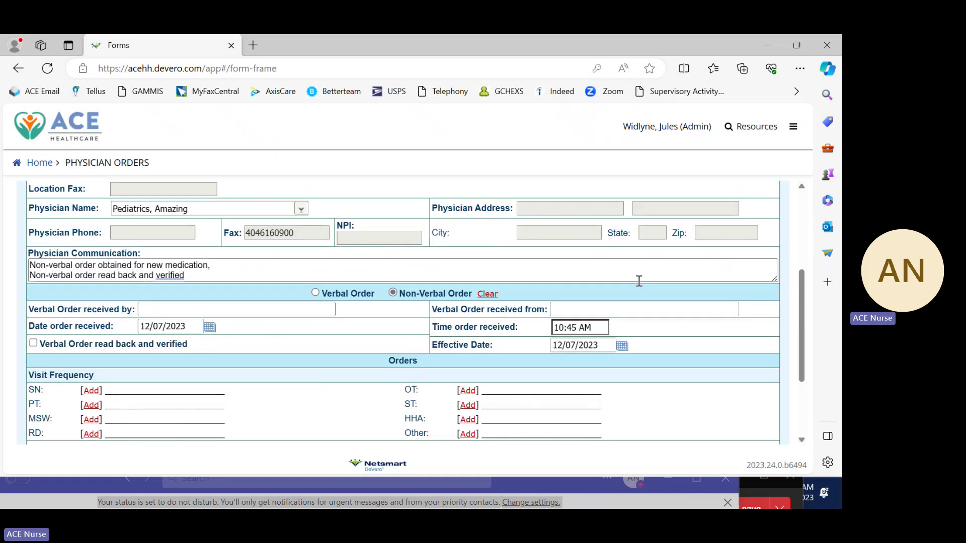
scroll(684, 327, "up", 2)
scroll(687, 328, "down", 1)
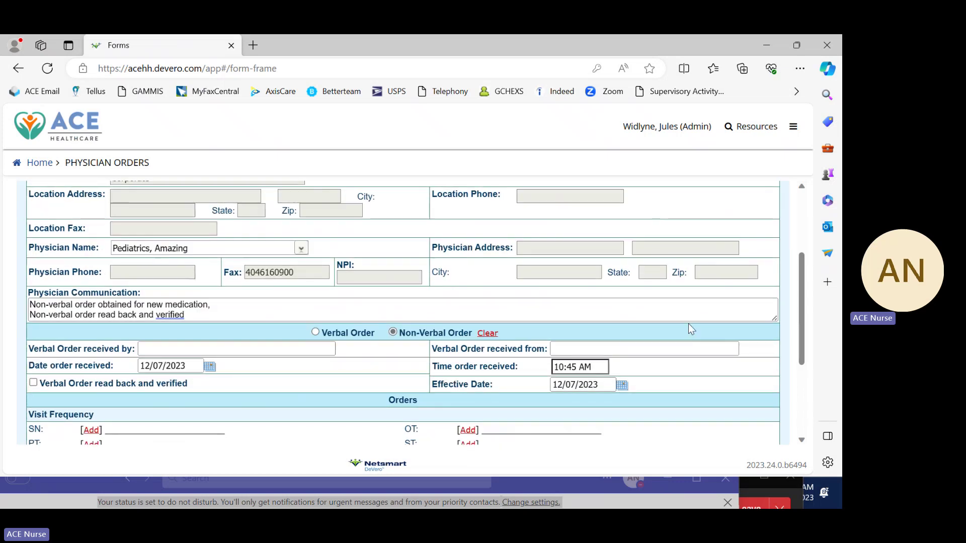
scroll(689, 324, "up", 3)
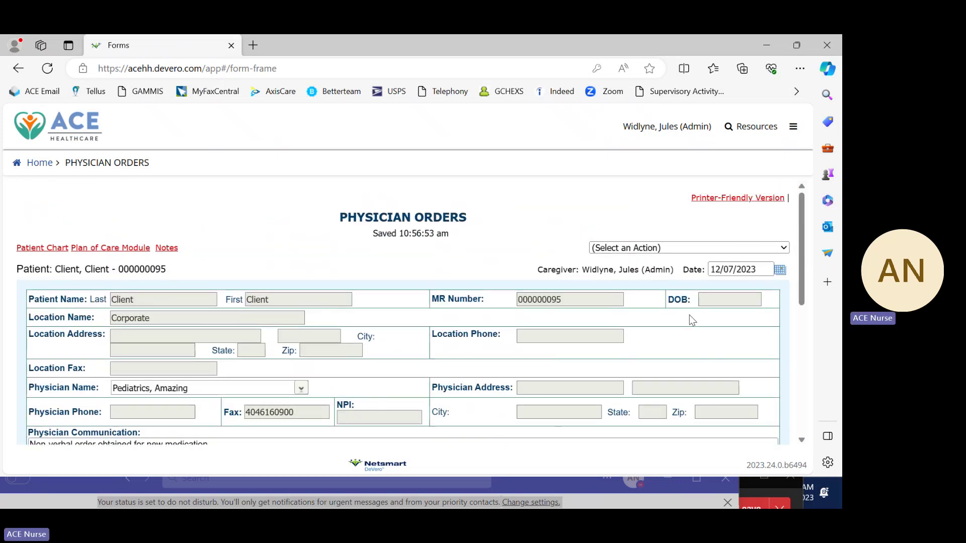
scroll(689, 315, "down", 6)
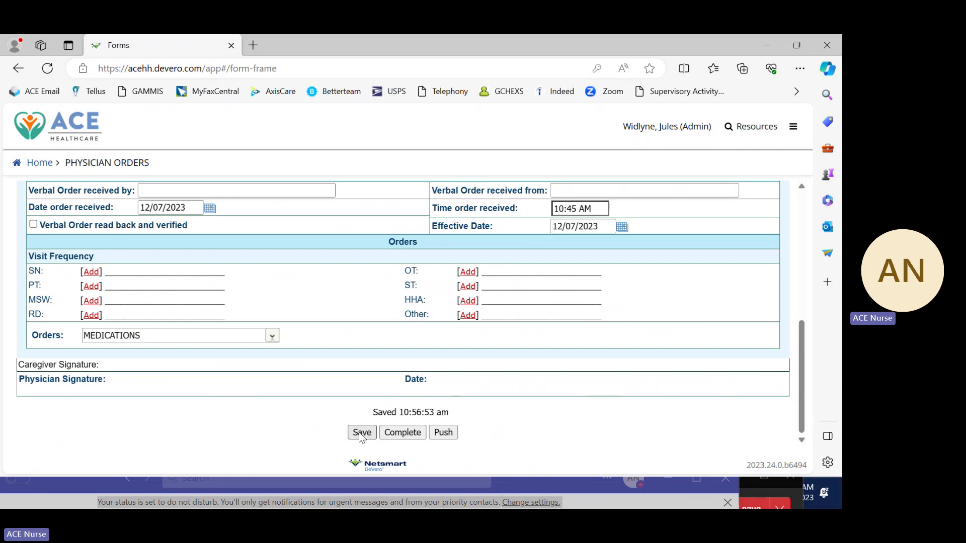
left_click(272, 337)
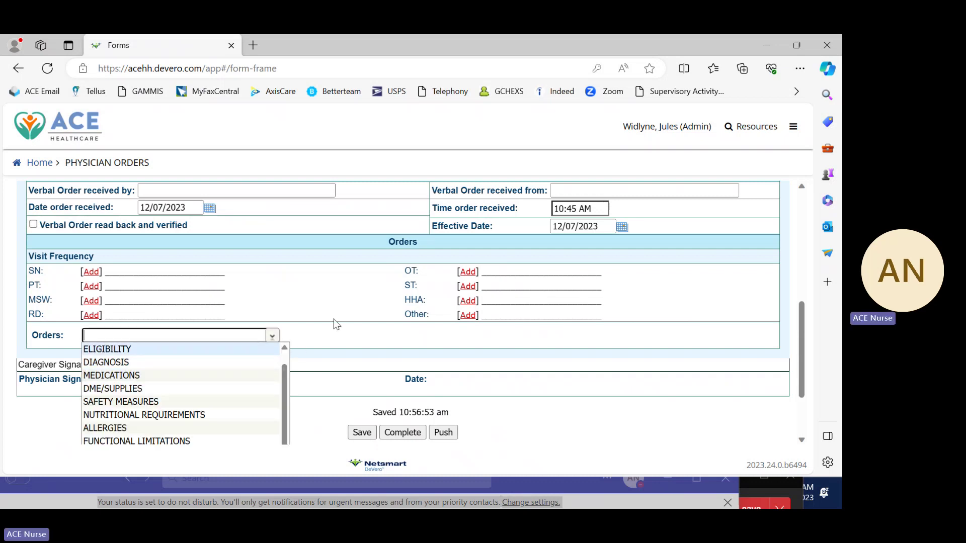
scroll(347, 304, "down", 2)
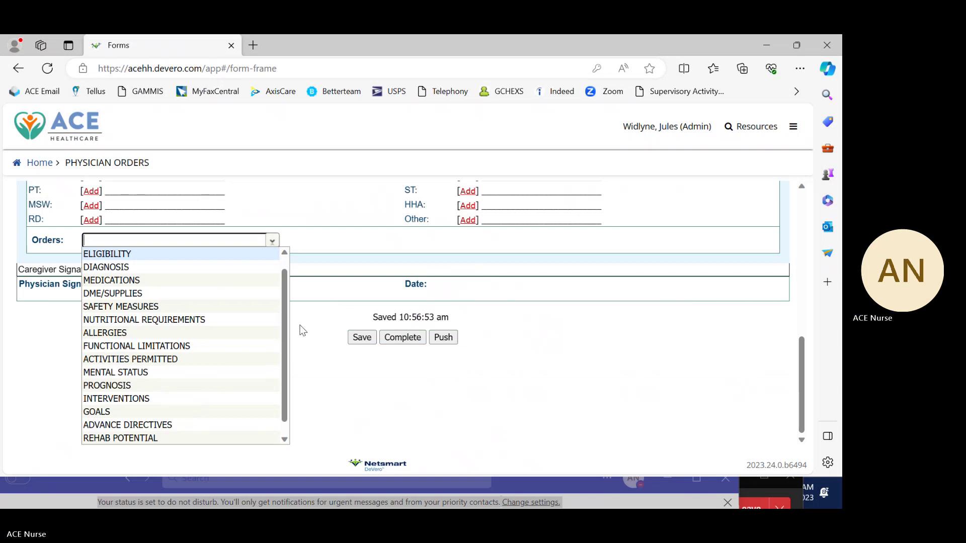
mouse_move(287, 324)
left_mouse_down()
mouse_move(291, 300)
mouse_move(291, 339)
left_mouse_up()
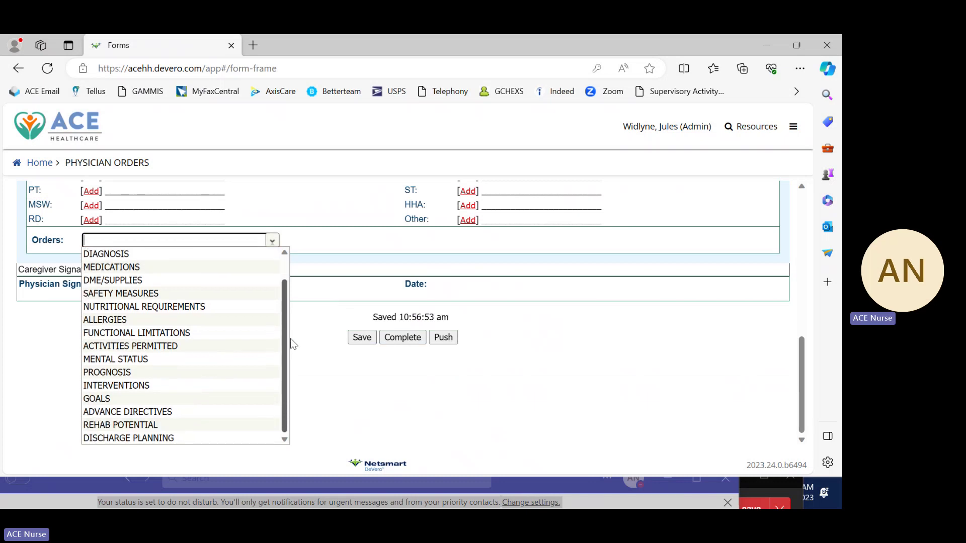
left_click_drag(288, 401, 286, 295)
scroll(347, 211, "up", 3)
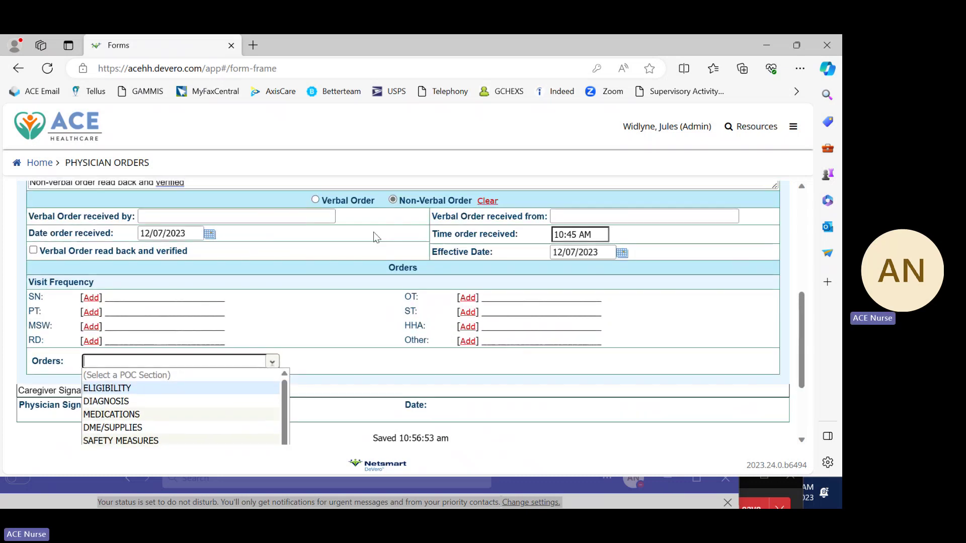
Step: Select MEDICATIONS once more in the Orders field, view its Update Medication profile and Insert to form options, and close the window
scroll(374, 239, "up", 5)
scroll(403, 252, "down", 4)
scroll(422, 265, "up", 2)
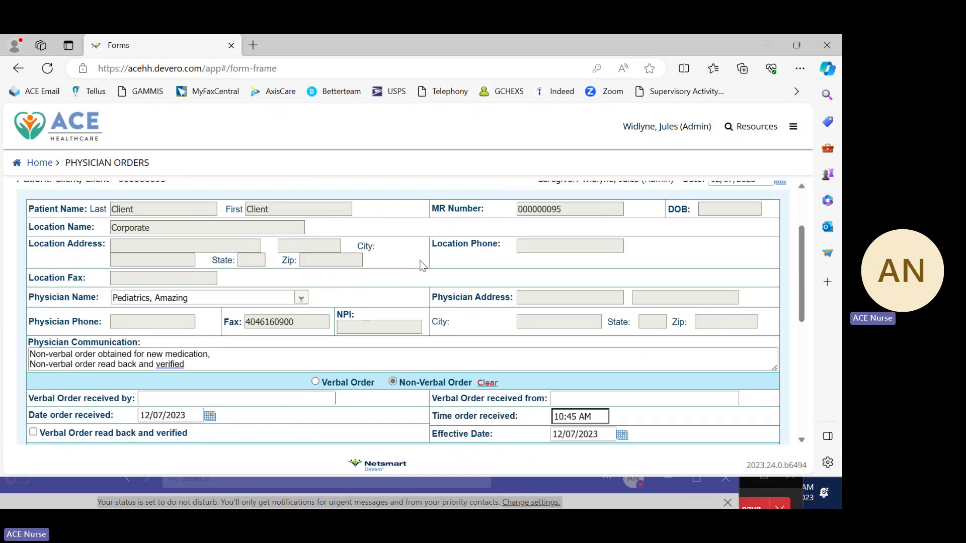
scroll(437, 269, "up", 2)
scroll(400, 307, "down", 8)
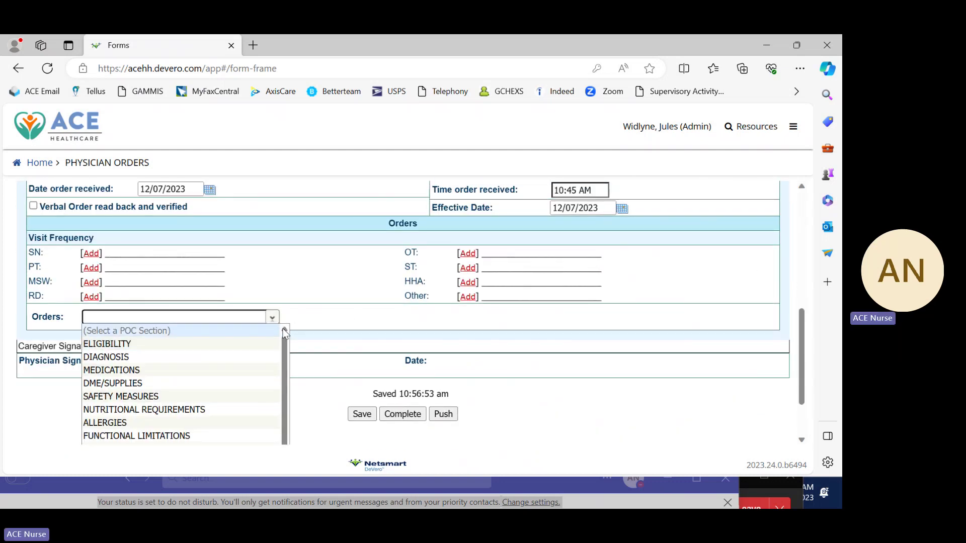
left_click(147, 370)
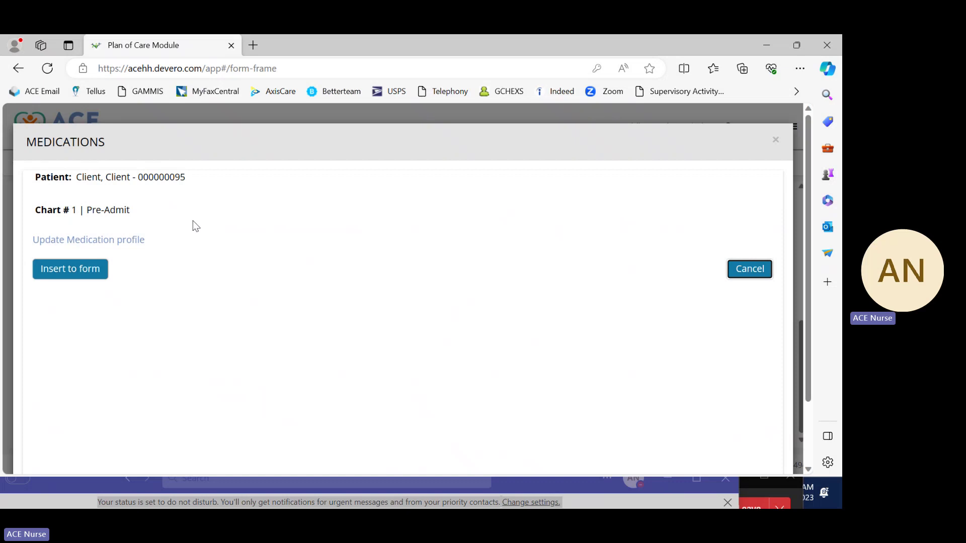
left_click(775, 140)
Step: Leave the Physician Orders form for the Home page and look through the selected patient's shared and office forms
scroll(723, 250, "up", 6)
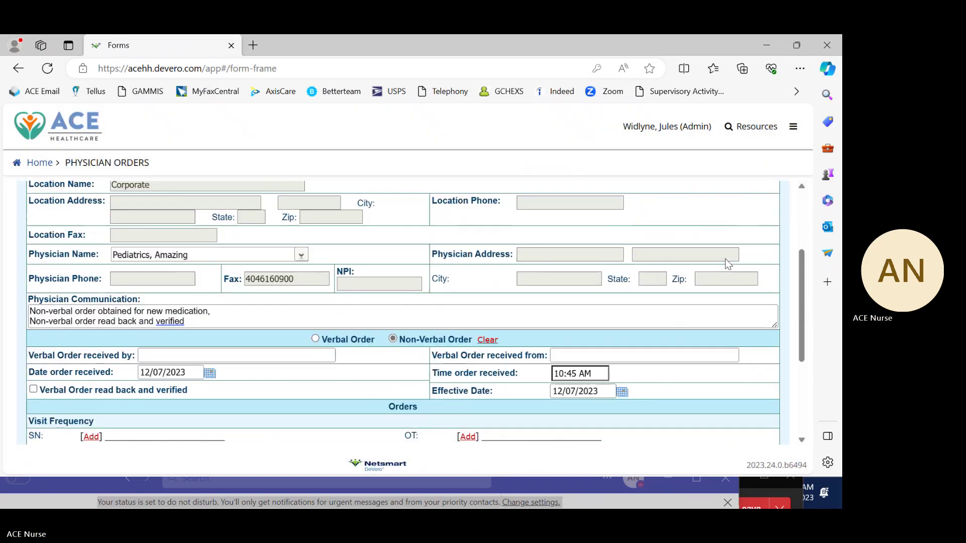
scroll(682, 234, "down", 6)
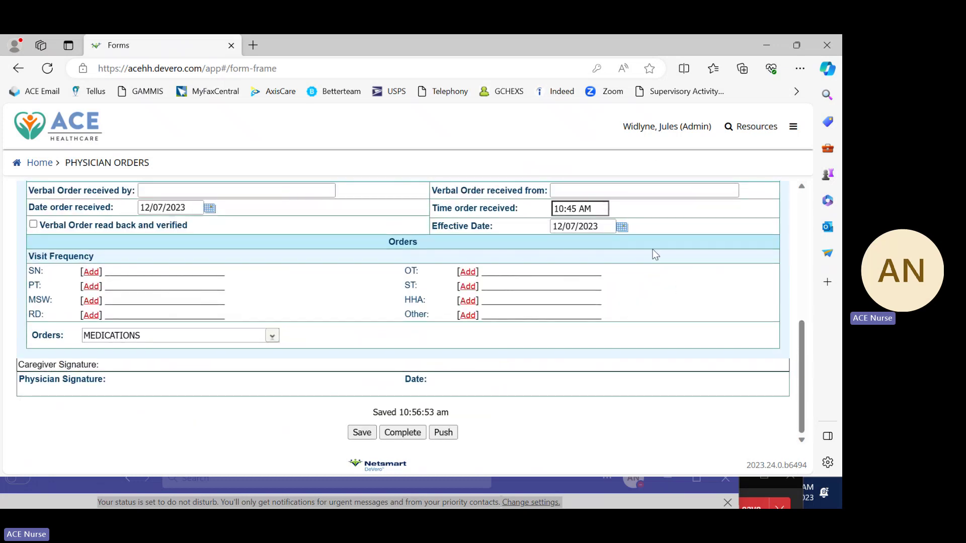
scroll(655, 254, "up", 4)
left_click(18, 68)
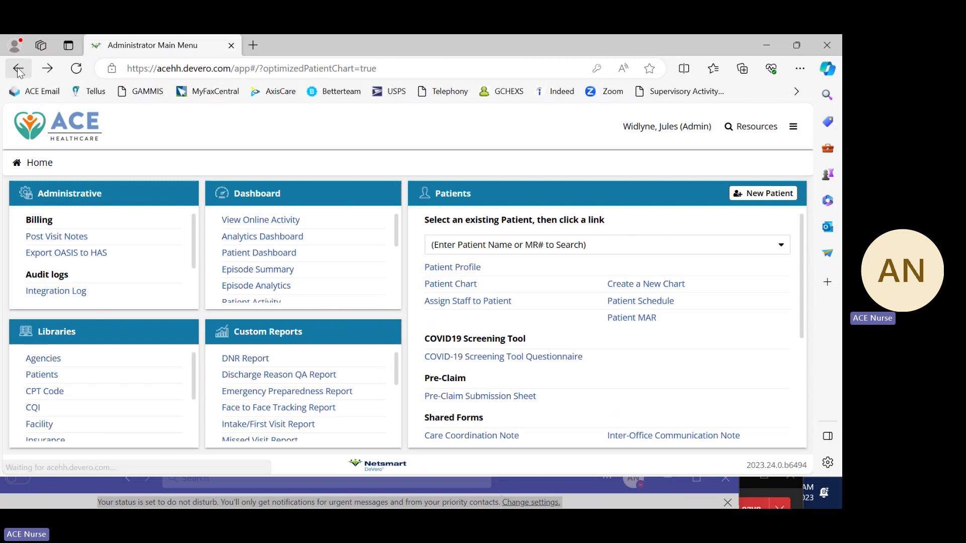
scroll(644, 273, "down", 4)
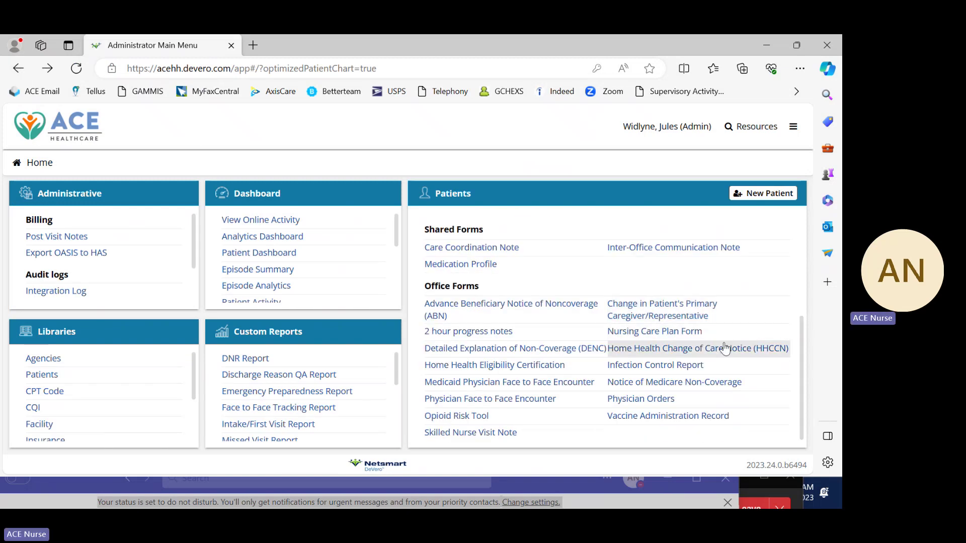
scroll(770, 409, "up", 4)
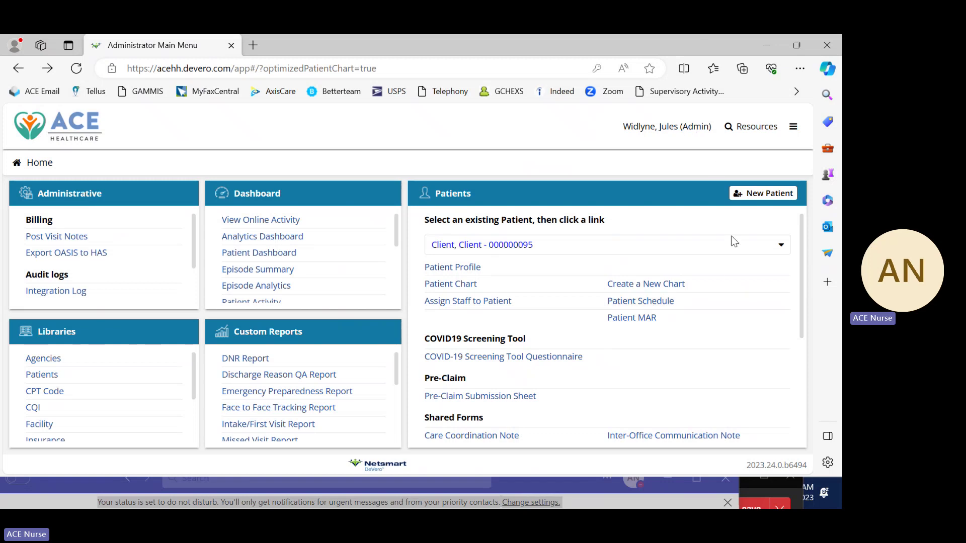
scroll(714, 297, "down", 4)
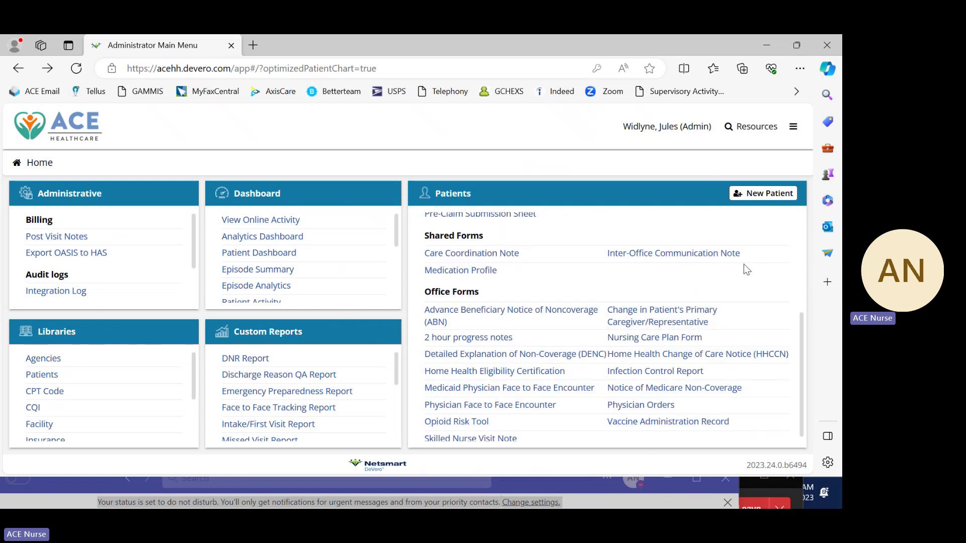
scroll(745, 324, "up", 4)
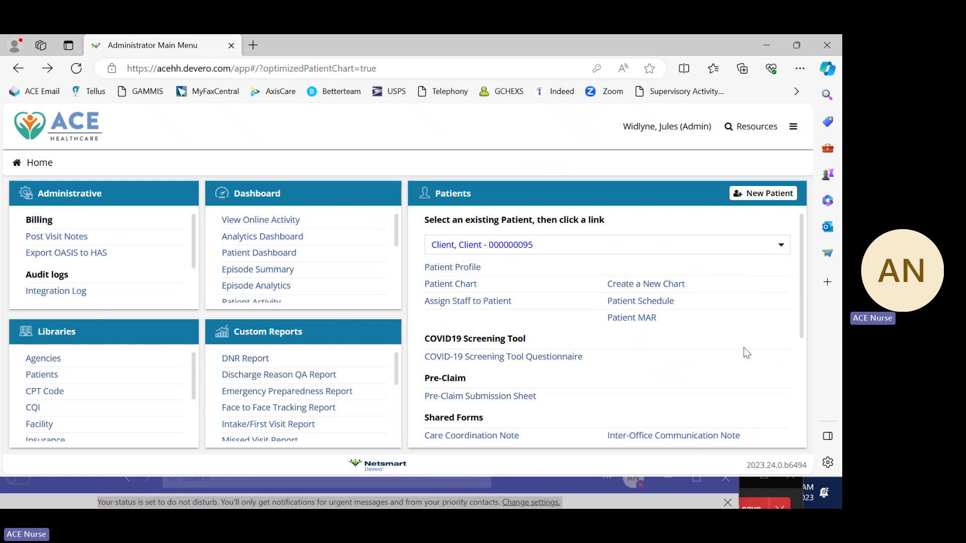
Step: Look through the selected patient's chart links, shared forms and office forms on the Home page
scroll(743, 347, "down", 4)
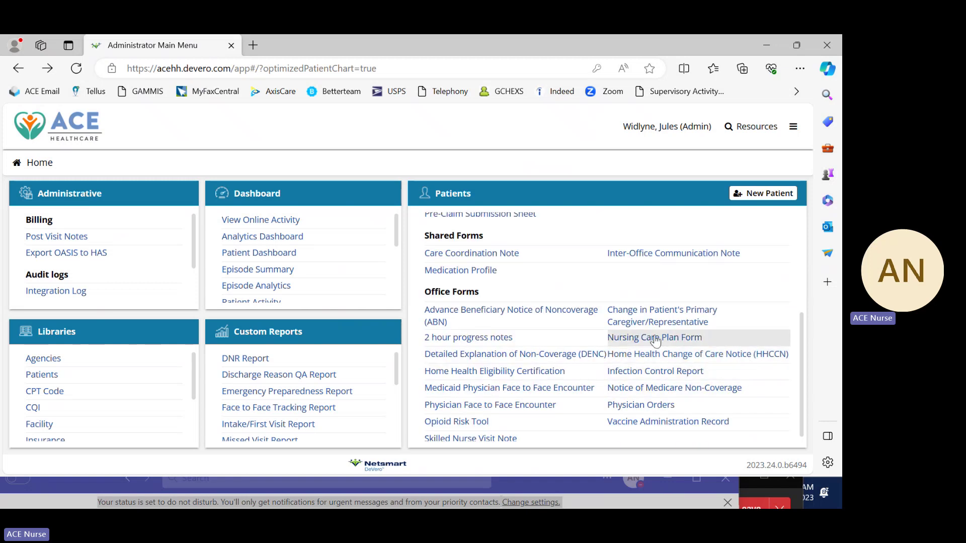
scroll(741, 296, "down", 1)
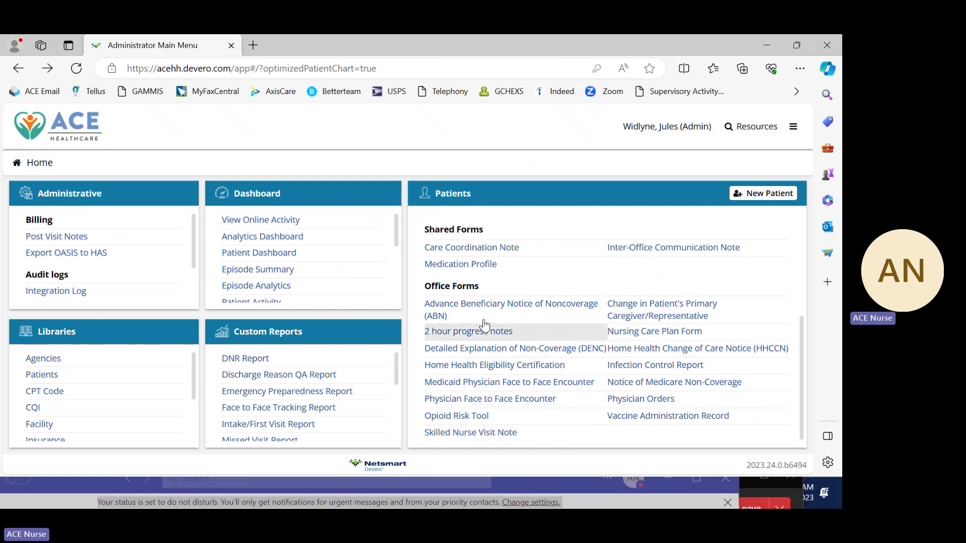
scroll(594, 325, "up", 4)
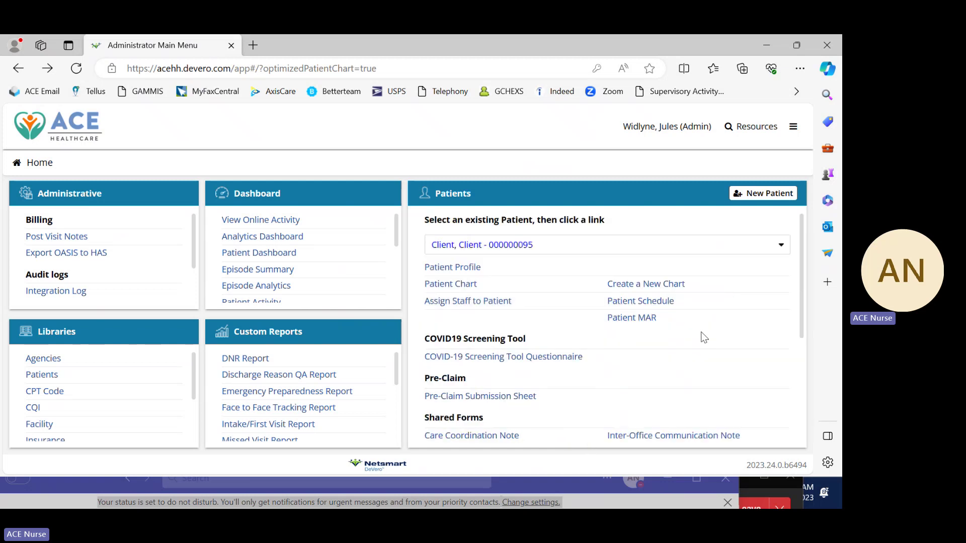
scroll(704, 337, "down", 4)
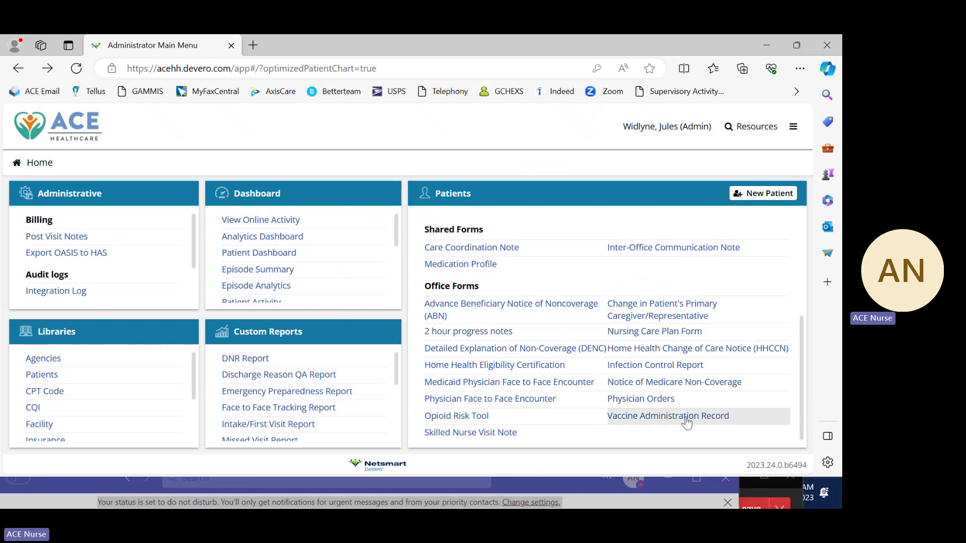
scroll(624, 382, "up", 5)
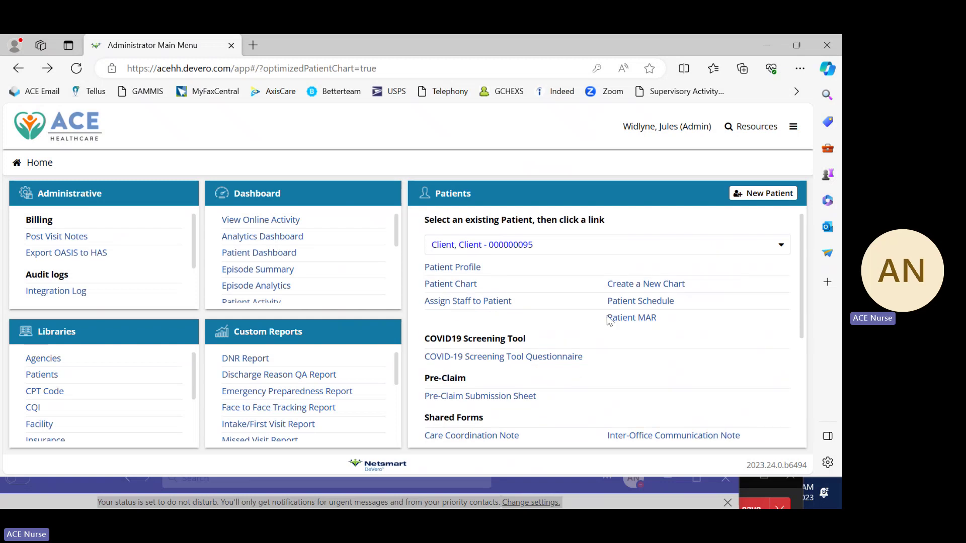
scroll(609, 327, "down", 5)
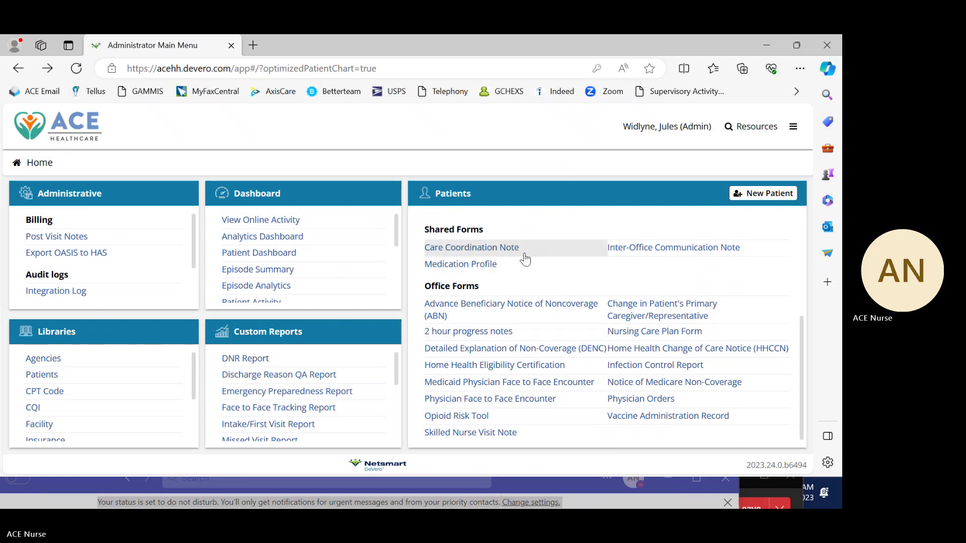
scroll(552, 282, "down", 4)
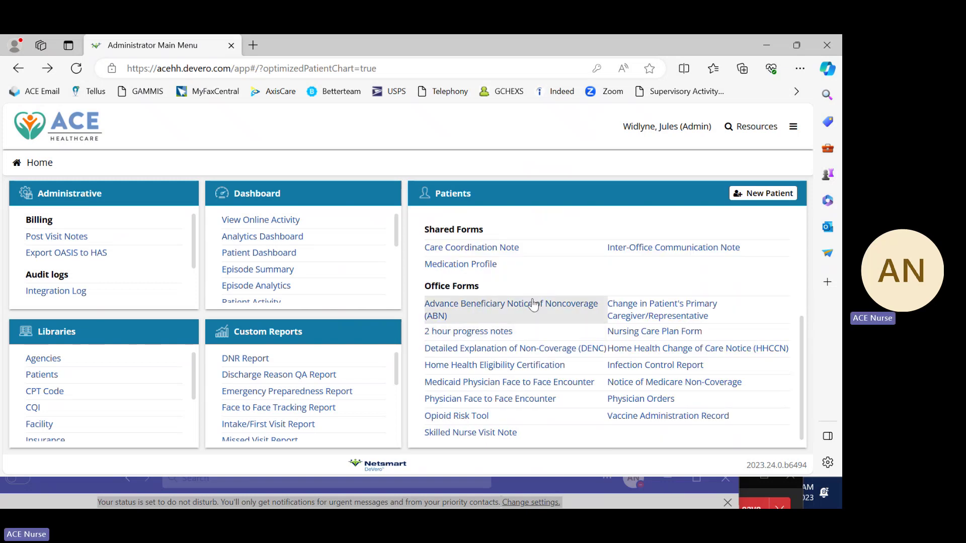
Step: Open a new Care Coordination Note for the selected patient and look over its fields
left_click(498, 253)
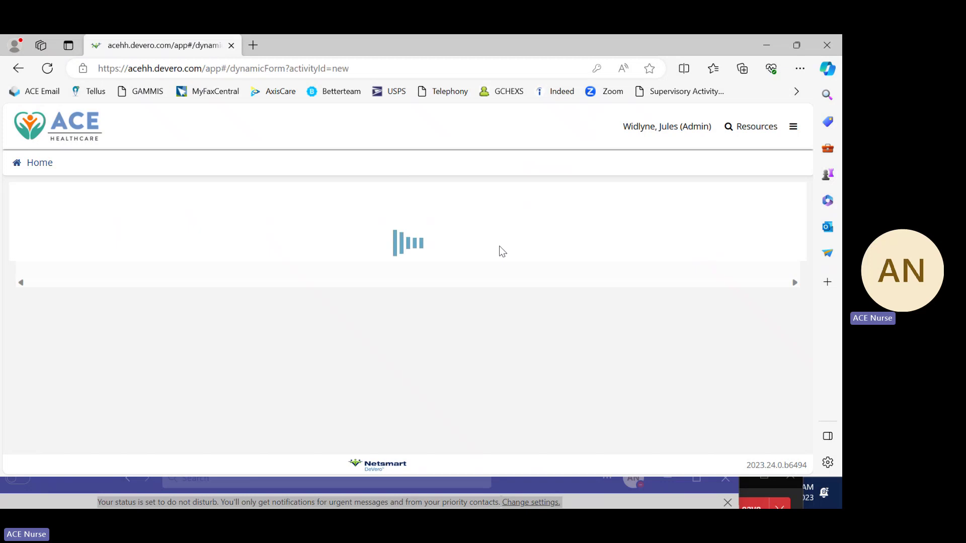
scroll(531, 292, "down", 4)
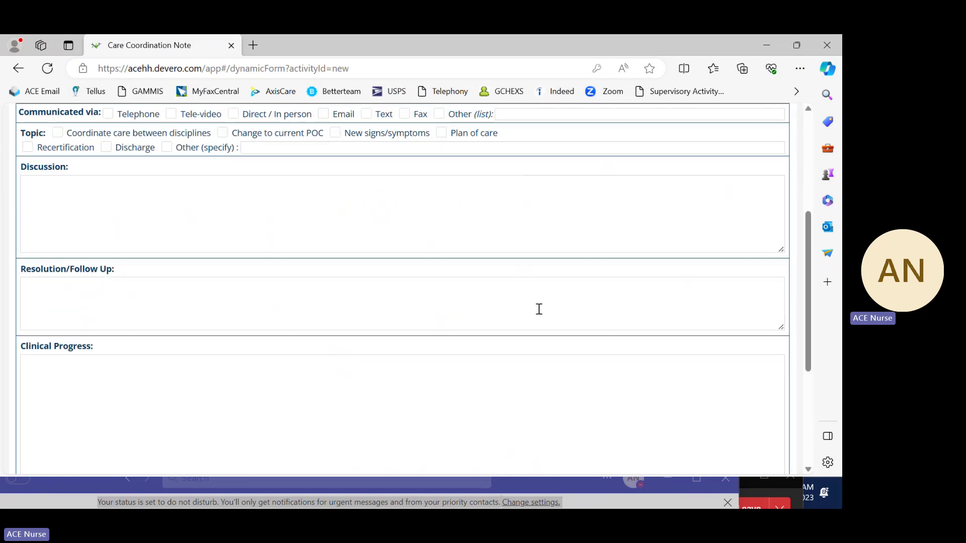
scroll(538, 317, "up", 3)
scroll(548, 333, "up", 1)
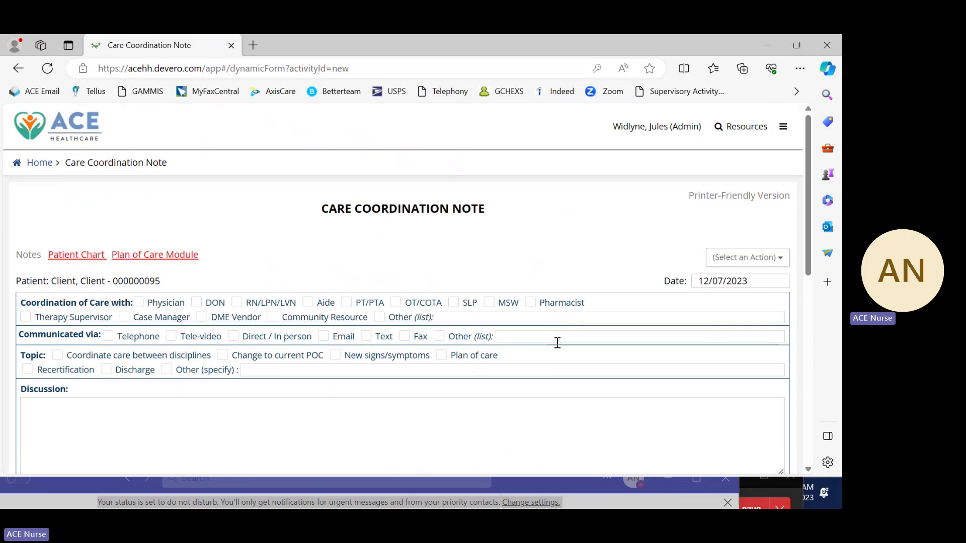
scroll(561, 355, "down", 1)
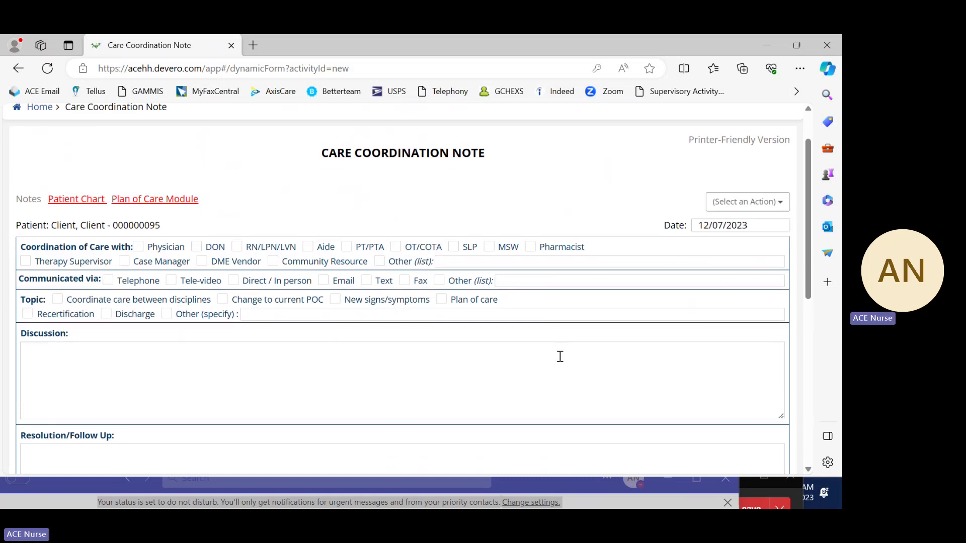
scroll(560, 357, "down", 1)
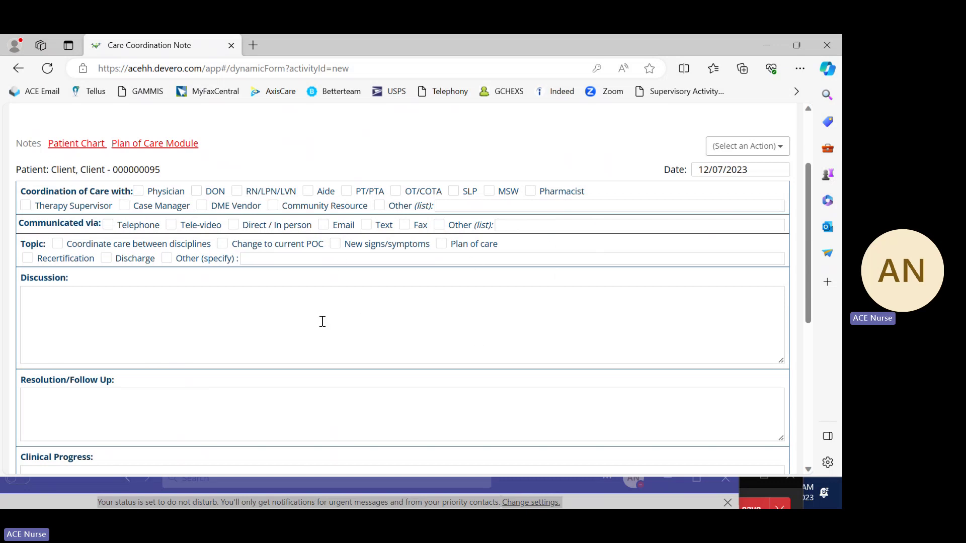
scroll(377, 314, "up", 3)
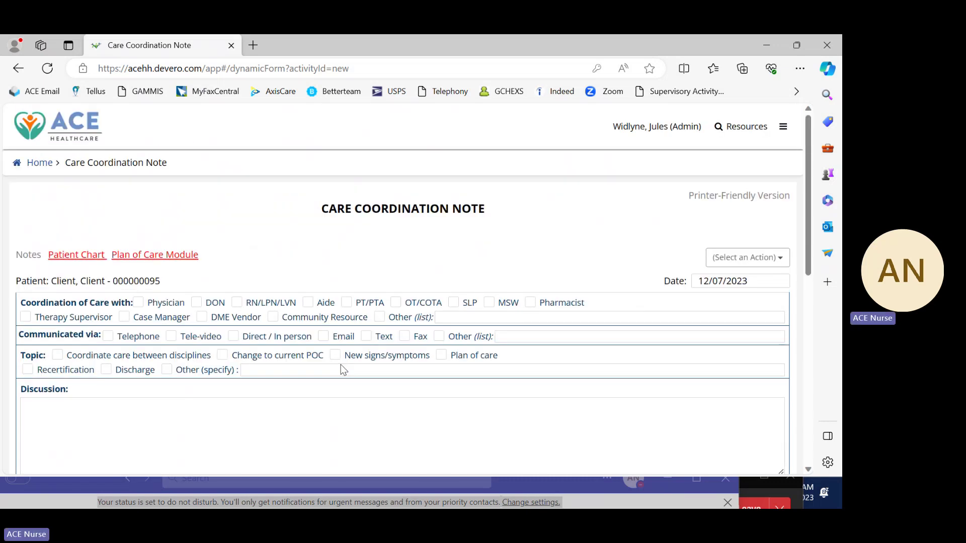
Step: Mark Physician and RN/LPN/LVN as the parties under Coordination of Care with
scroll(370, 392, "down", 3)
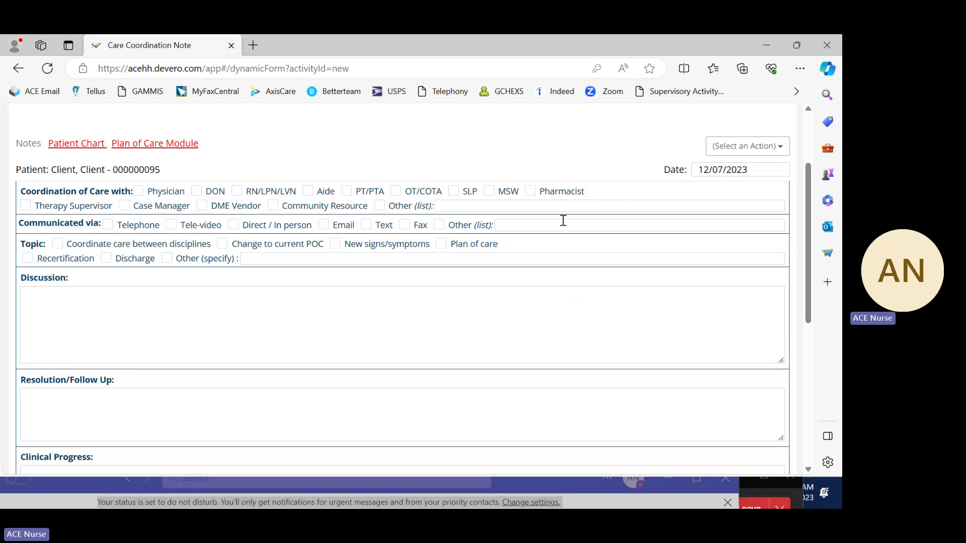
left_click(139, 191)
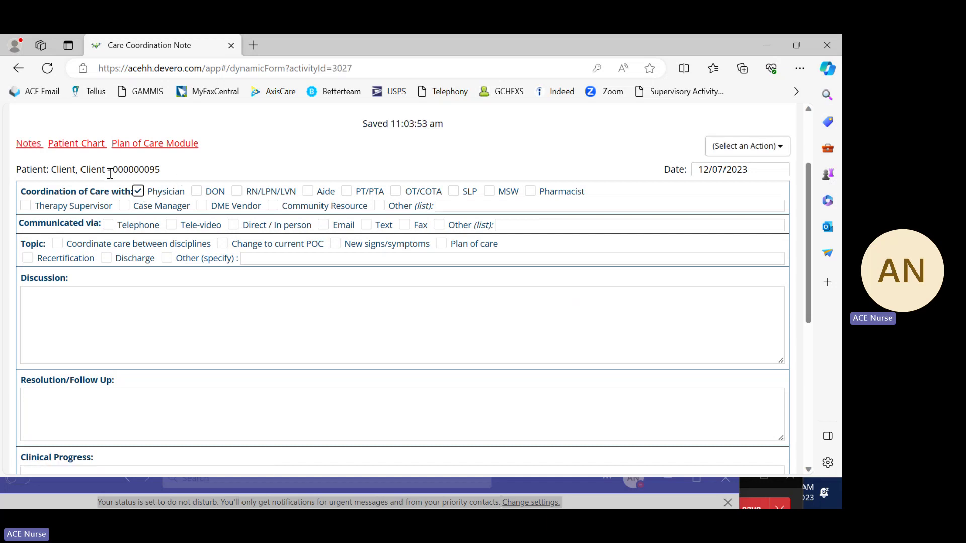
left_click(236, 191)
Step: Examine the note's Communicated via and Topic options and its Discussion, Resolution/Follow Up and Clinical Progress fields
scroll(274, 326, "down", 2)
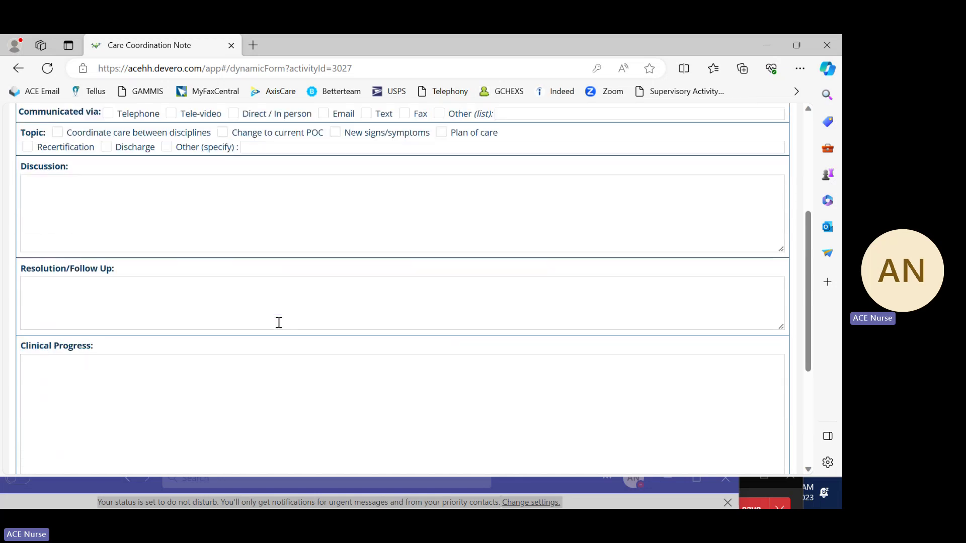
scroll(290, 327, "up", 2)
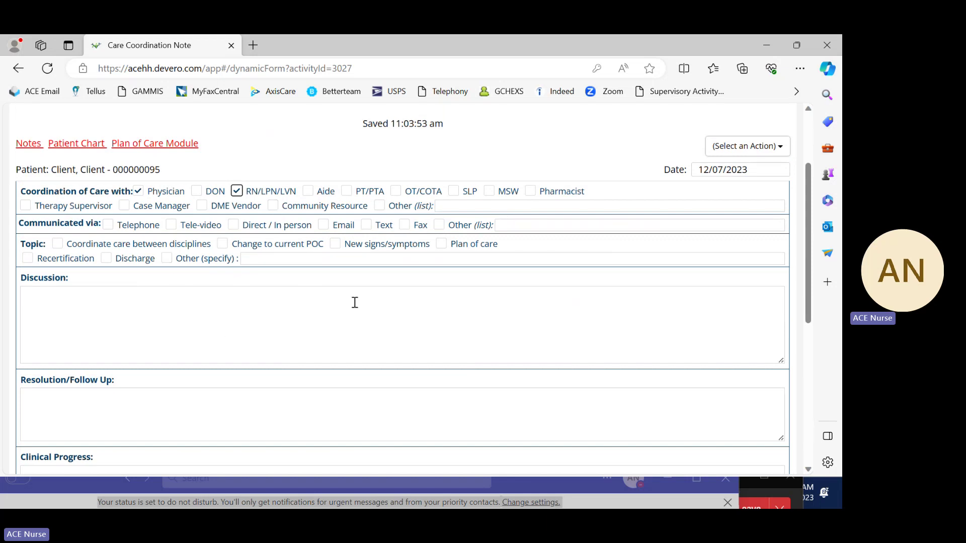
scroll(352, 311, "down", 1)
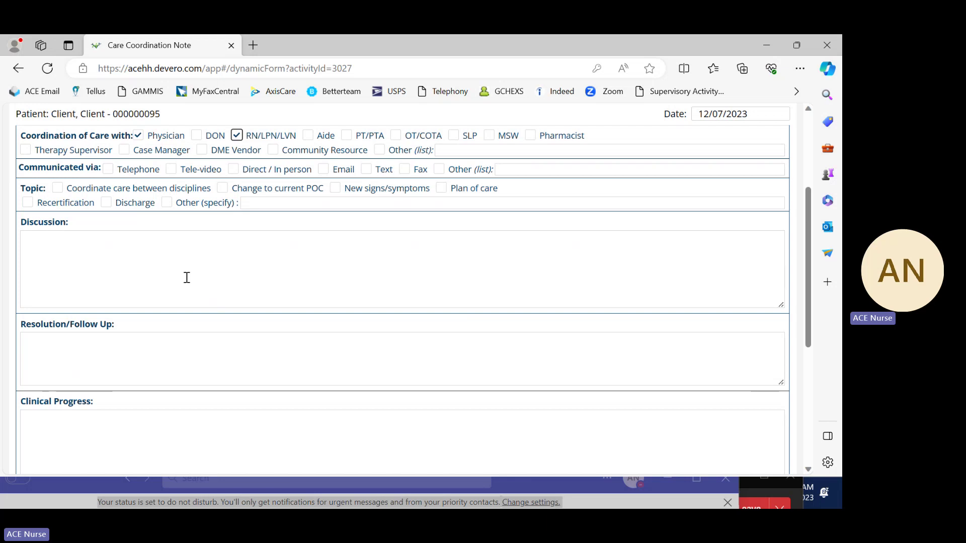
scroll(299, 295, "up", 2)
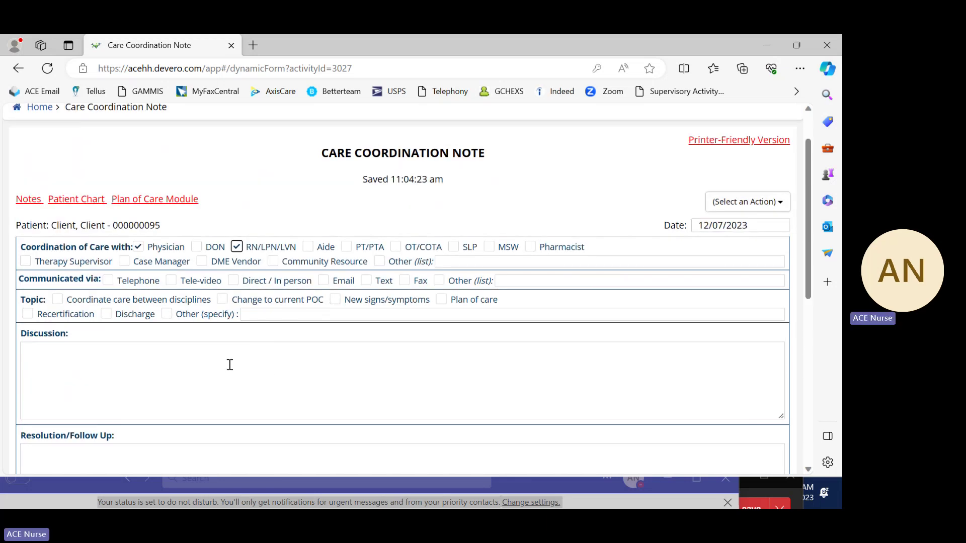
scroll(218, 360, "down", 2)
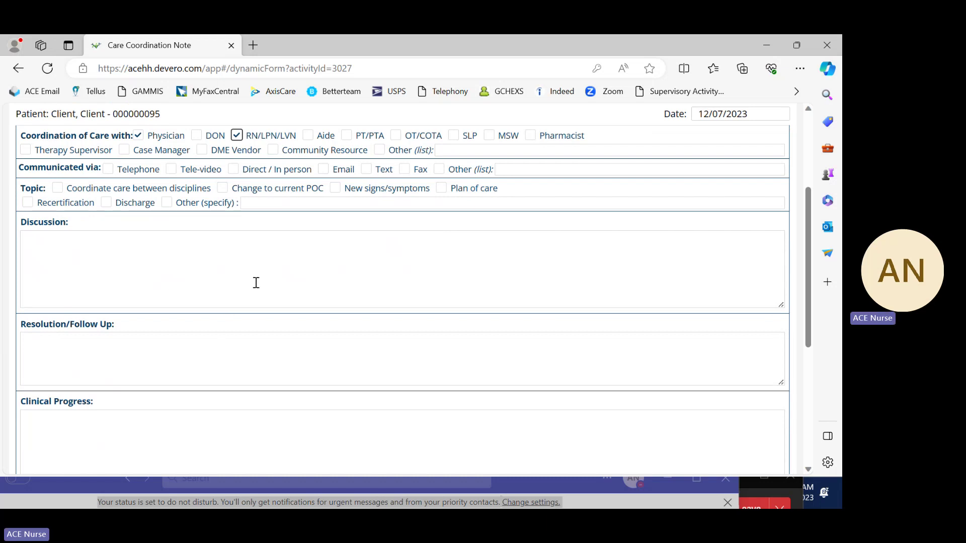
scroll(356, 274, "up", 1)
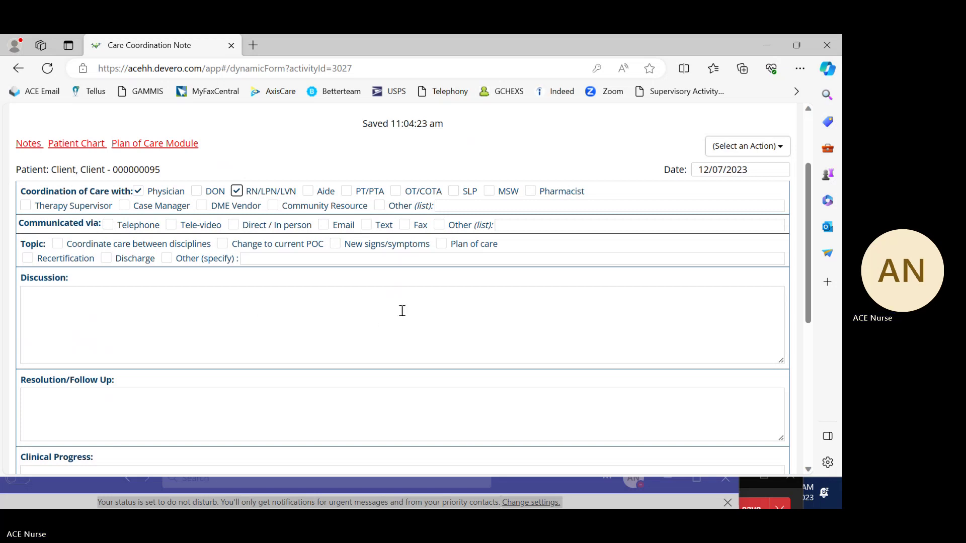
scroll(401, 310, "down", 2)
scroll(395, 304, "up", 3)
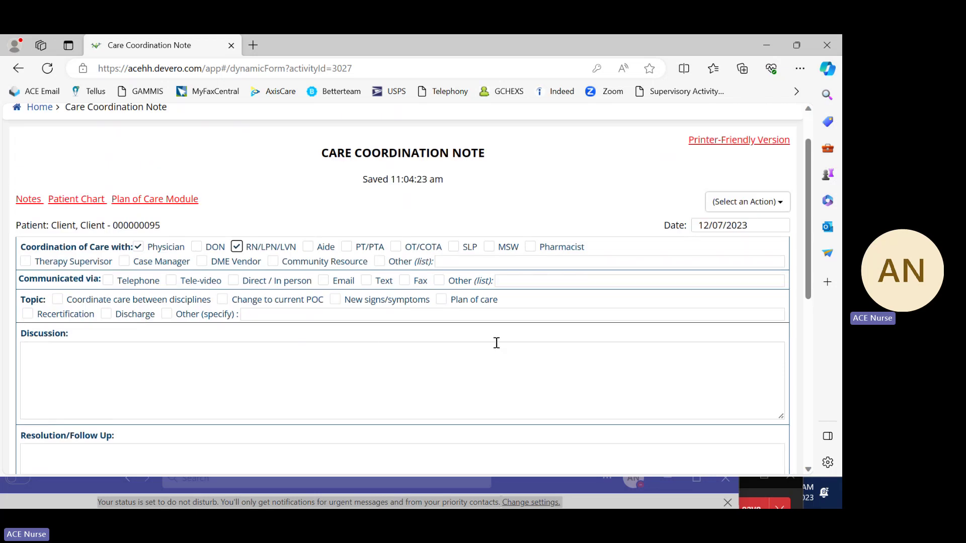
scroll(422, 344, "down", 1)
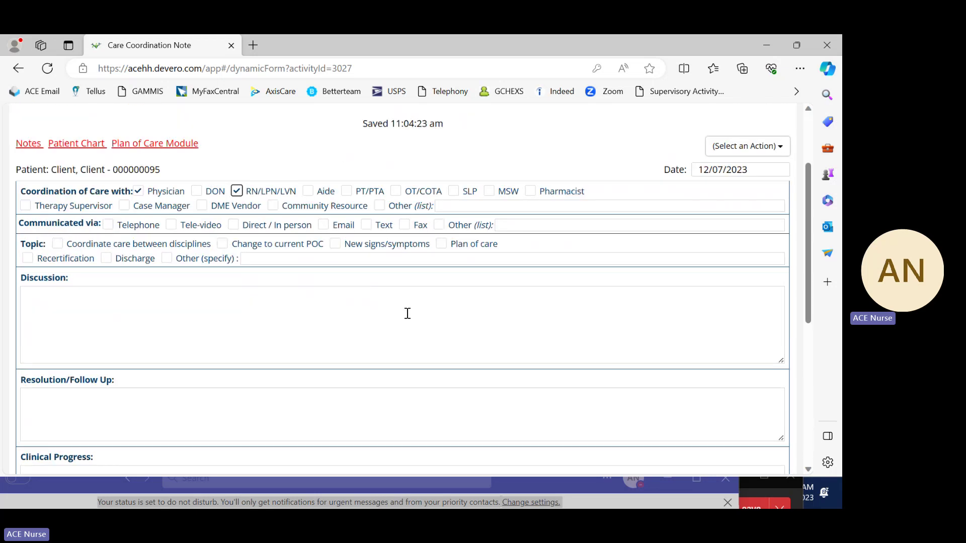
scroll(438, 307, "down", 2)
scroll(453, 311, "up", 2)
scroll(475, 313, "down", 2)
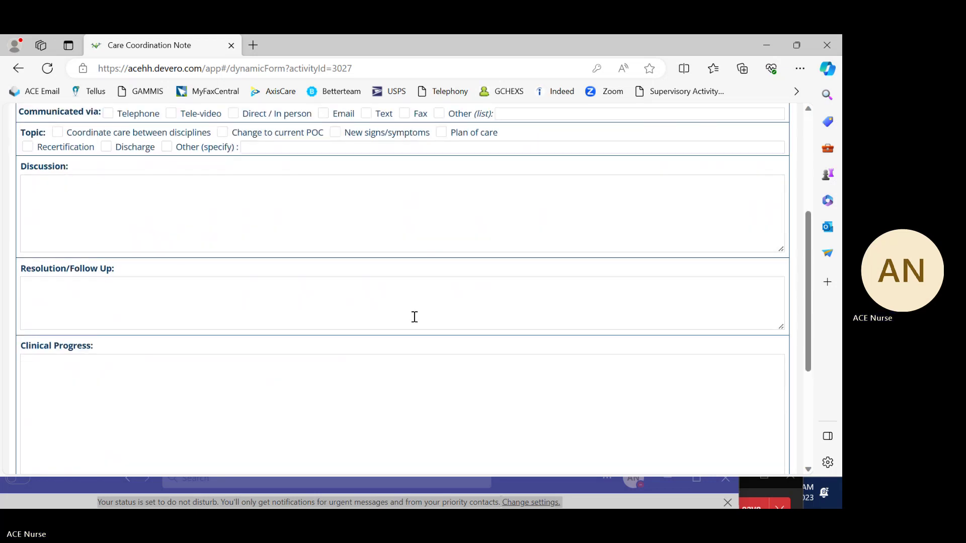
scroll(417, 312, "up", 1)
scroll(345, 355, "down", 1)
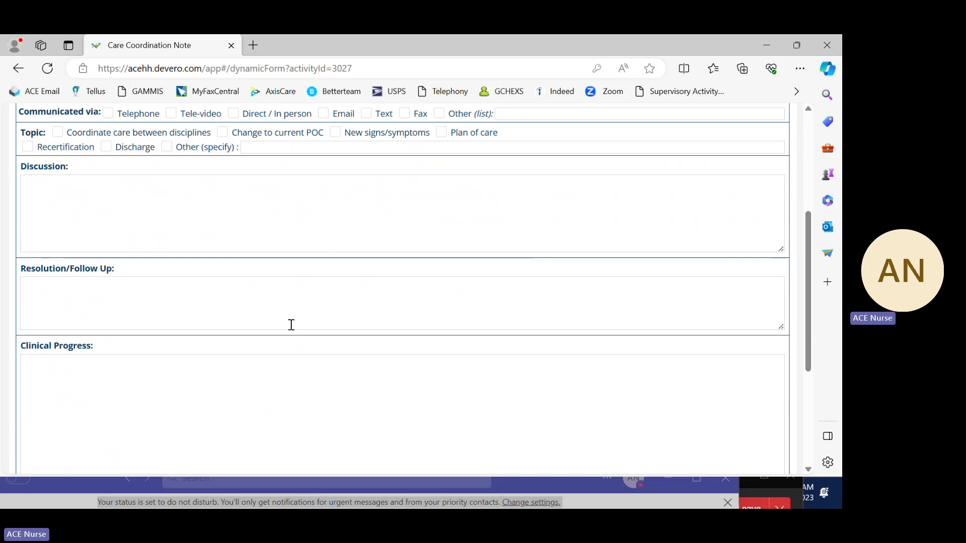
Step: Review the whole Care Coordination Note, from its header and care options to the caregiver signature and Sign/Save and Complete options
scroll(291, 325, "down", 2)
scroll(302, 332, "up", 10)
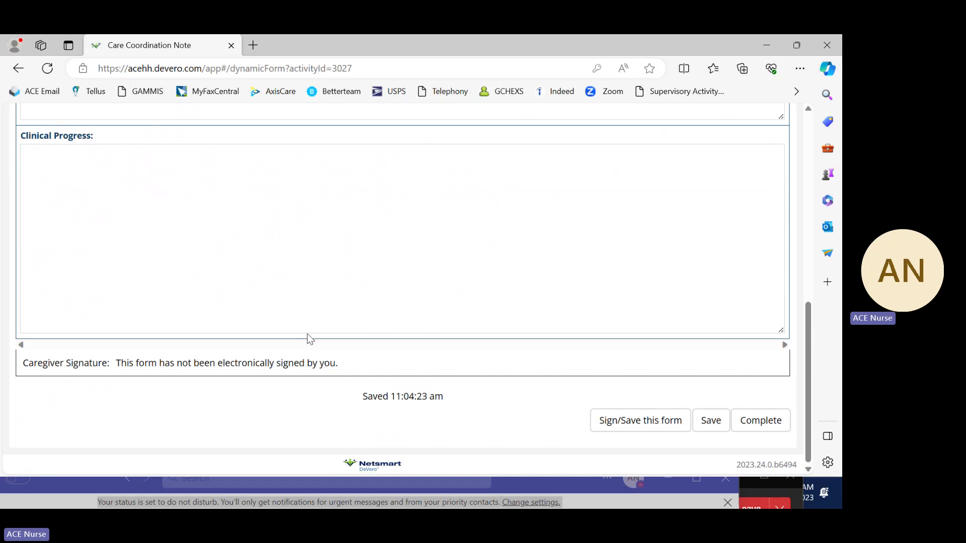
scroll(359, 320, "up", 2)
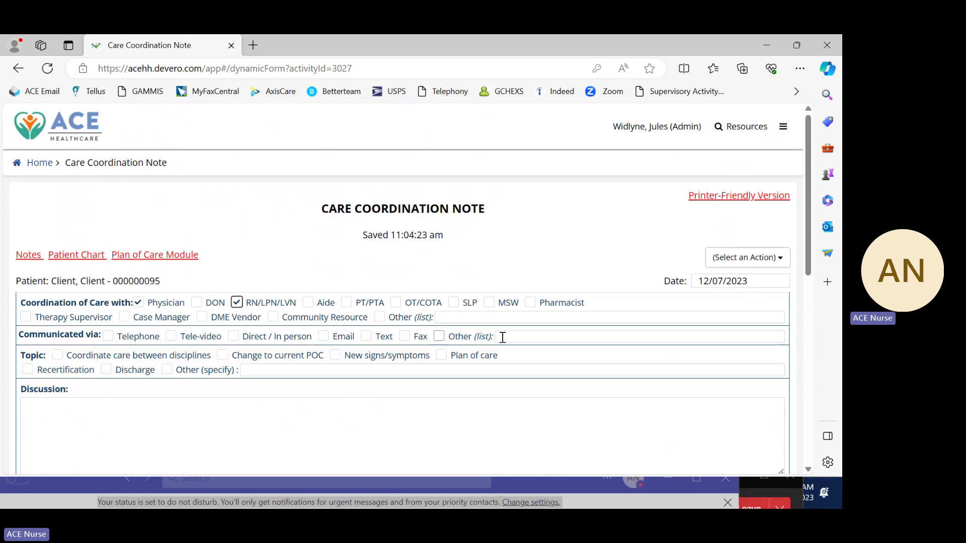
scroll(406, 381, "down", 1)
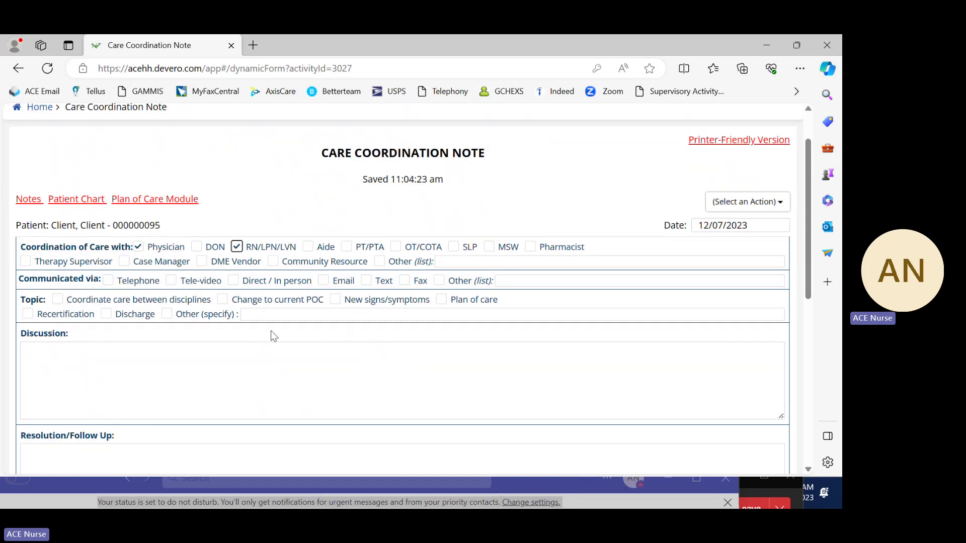
scroll(271, 331, "down", 1)
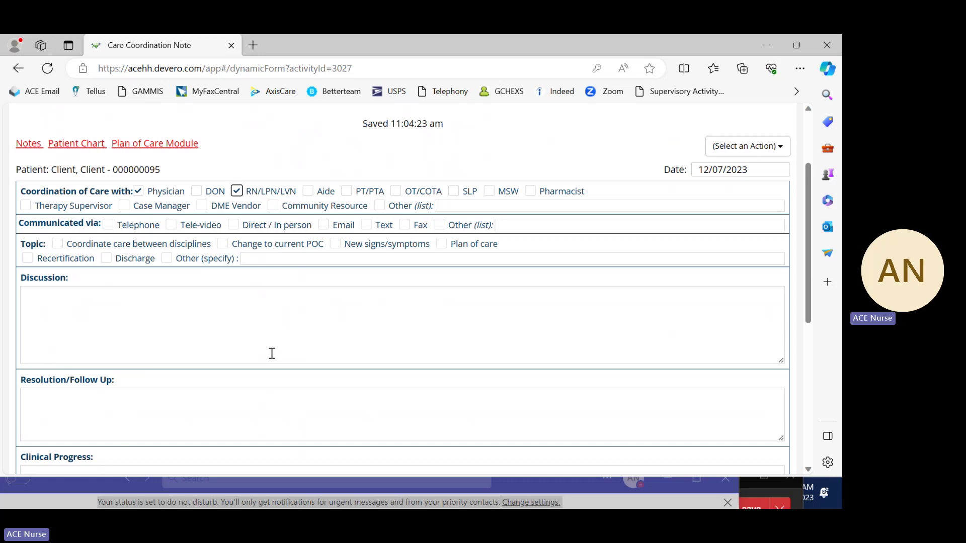
scroll(297, 361, "down", 2)
scroll(296, 360, "up", 4)
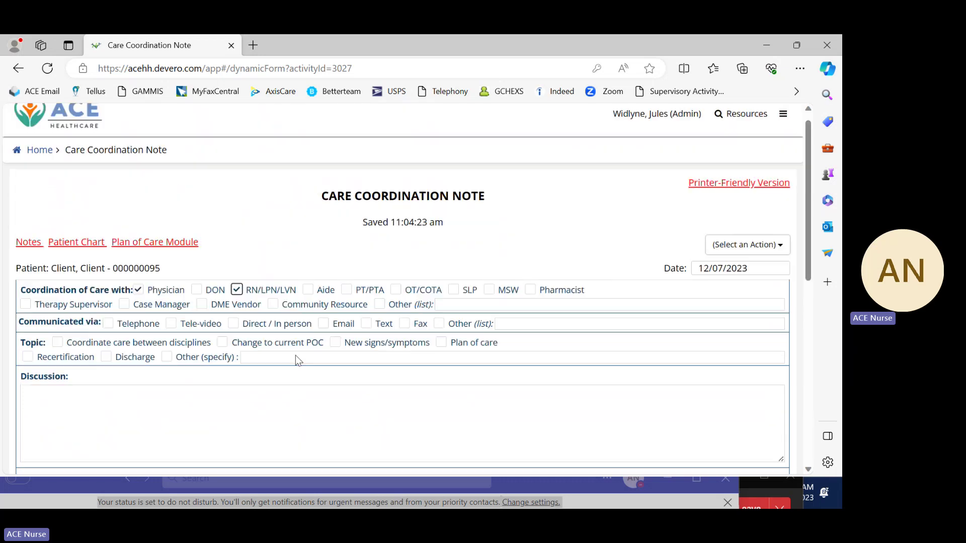
scroll(429, 397, "down", 2)
scroll(351, 347, "down", 1)
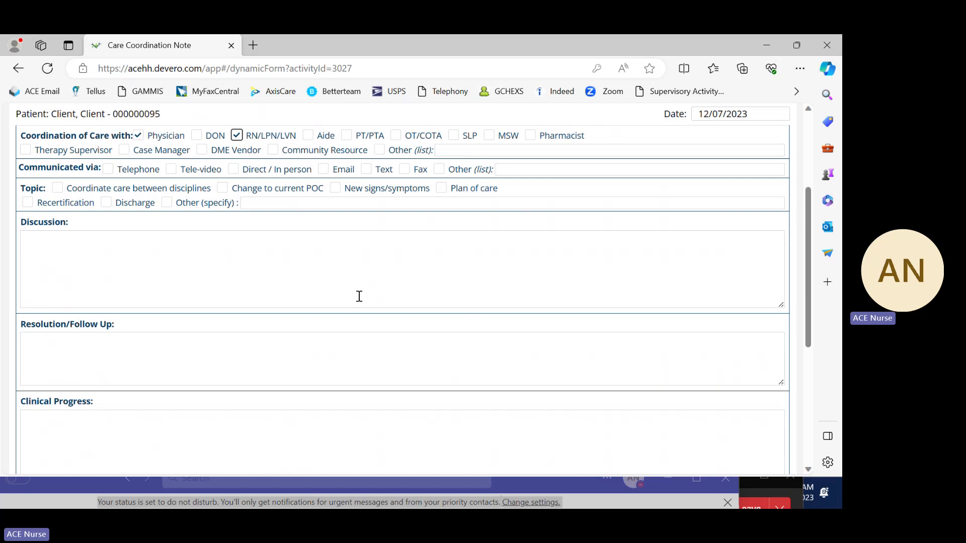
scroll(367, 298, "down", 2)
scroll(363, 299, "up", 5)
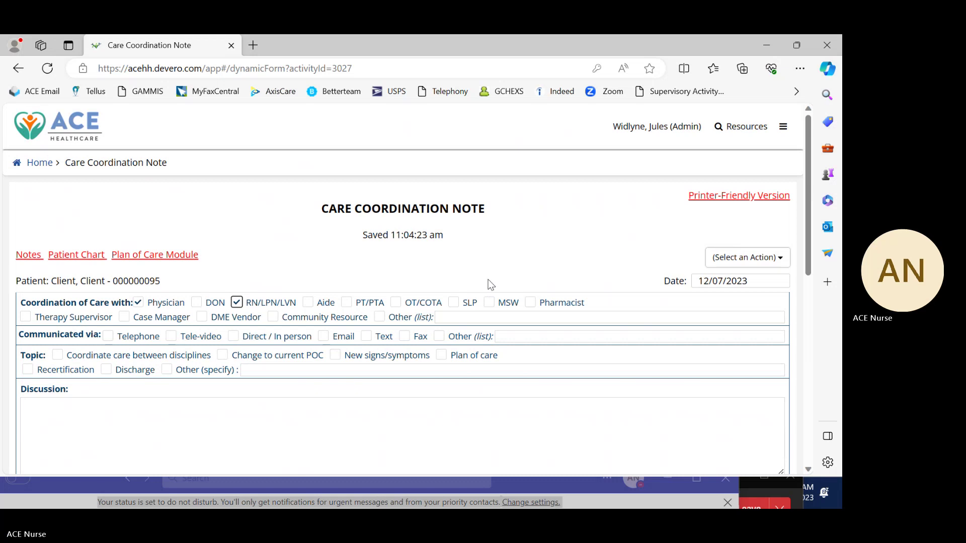
scroll(487, 282, "down", 10)
scroll(431, 317, "up", 3)
scroll(421, 312, "up", 5)
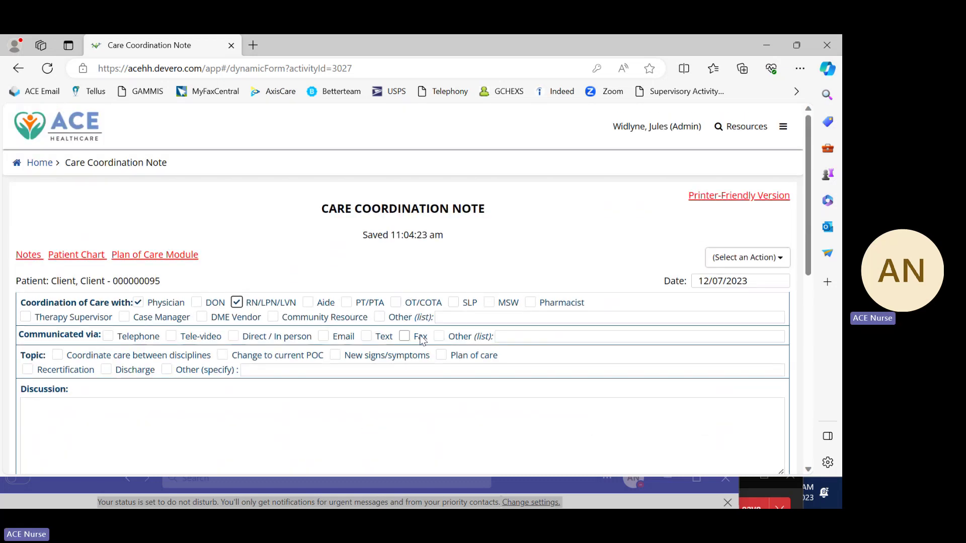
scroll(391, 390, "down", 2)
scroll(371, 375, "down", 2)
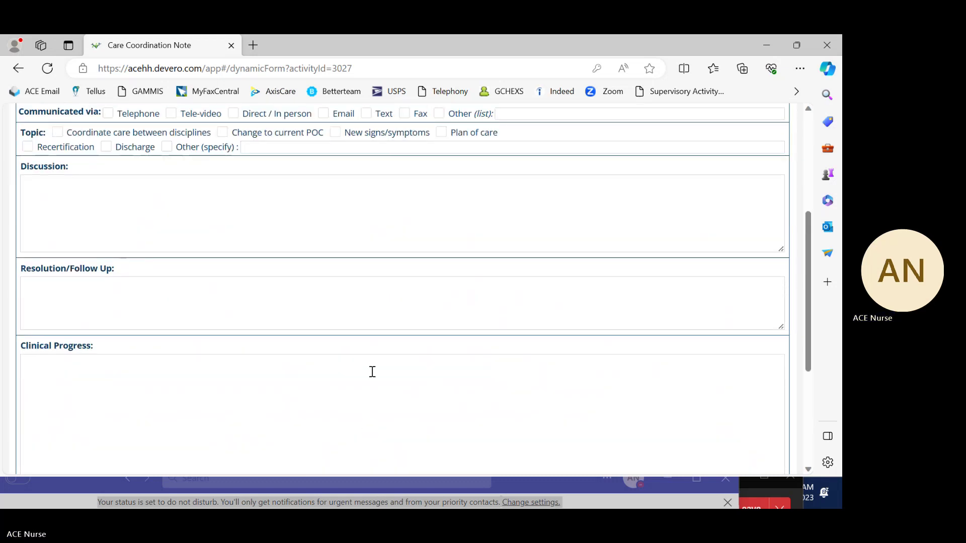
scroll(373, 372, "up", 1)
scroll(372, 372, "up", 2)
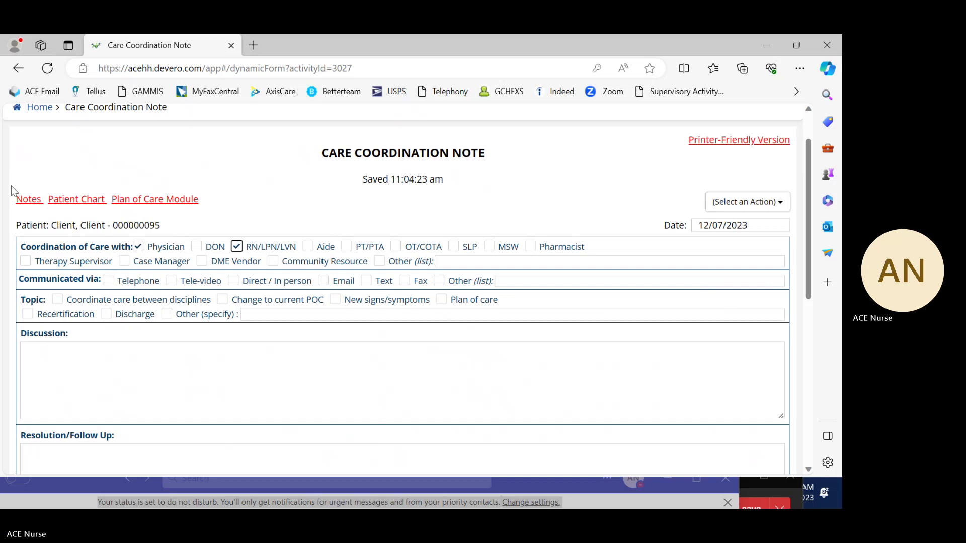
Step: Examine the Care Coordination Note again, from its title and care options down to the Clinical Progress field
scroll(12, 190, "up", 1)
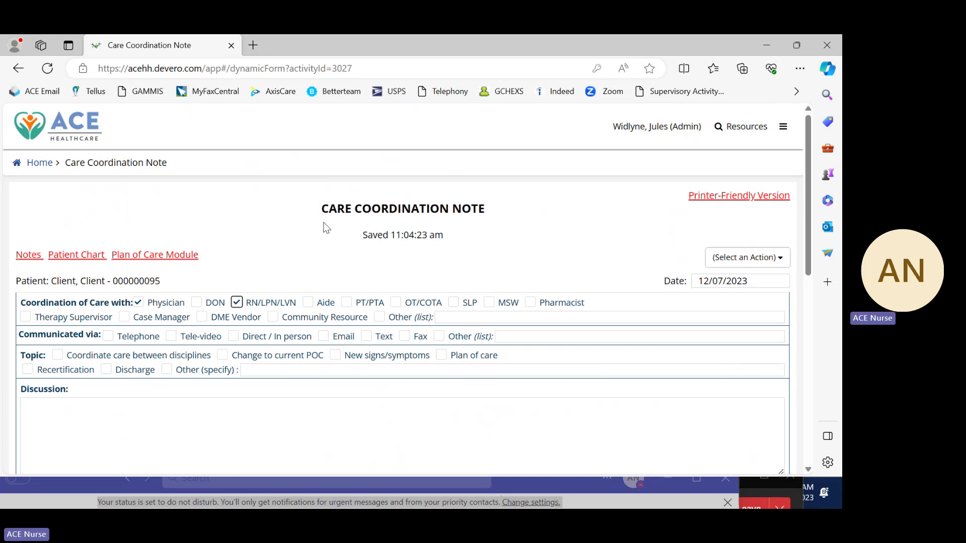
scroll(272, 254, "down", 2)
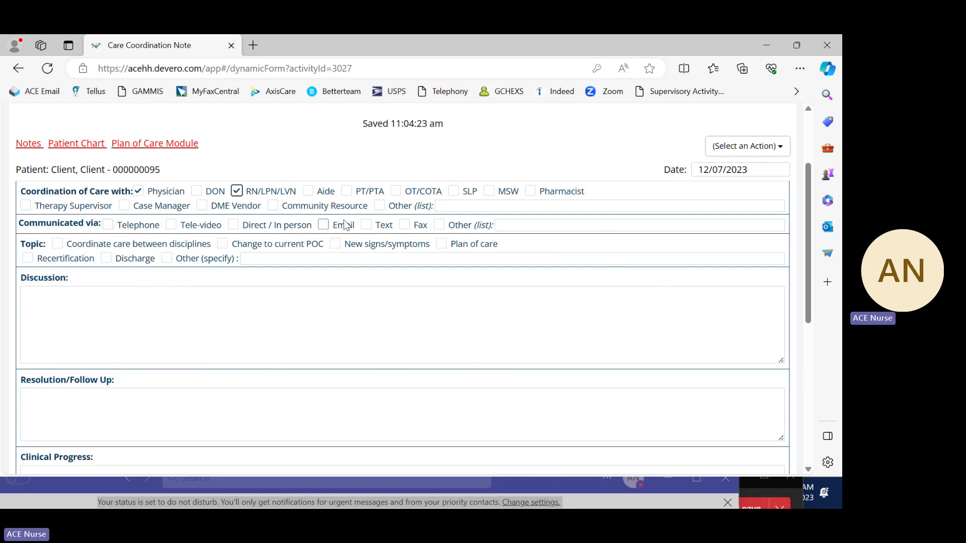
scroll(525, 337, "down", 1)
scroll(475, 341, "down", 4)
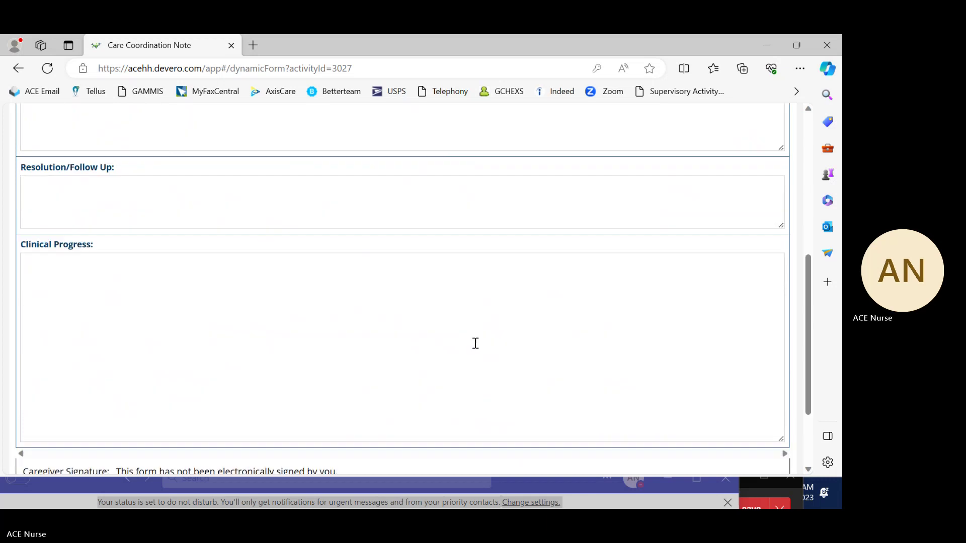
scroll(460, 341, "up", 6)
scroll(650, 347, "down", 1)
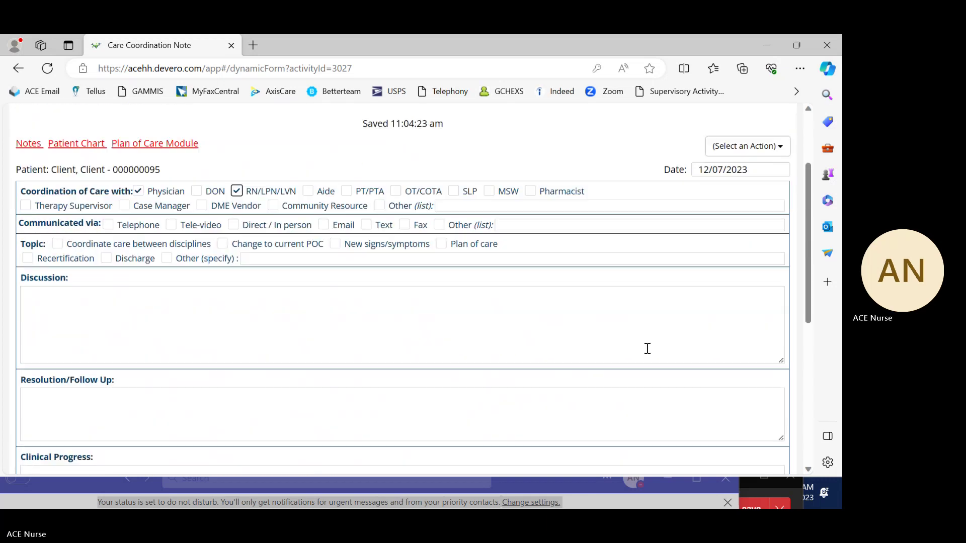
scroll(552, 319, "down", 2)
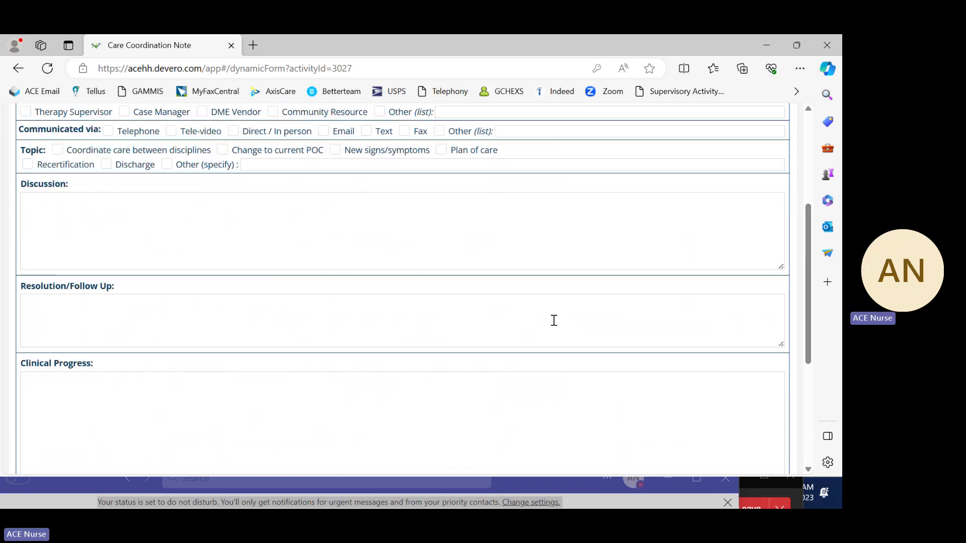
scroll(545, 337, "up", 2)
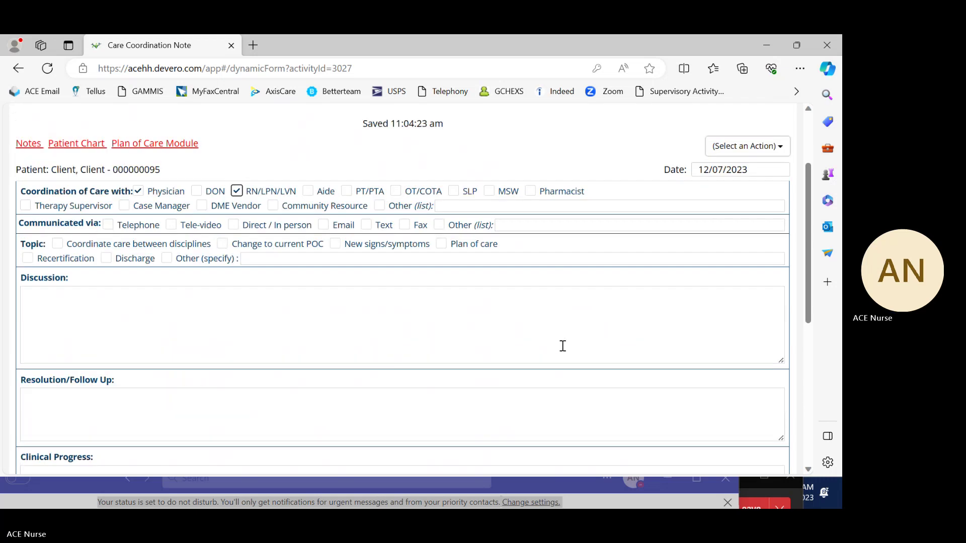
scroll(564, 352, "up", 2)
scroll(569, 360, "down", 1)
scroll(557, 355, "down", 2)
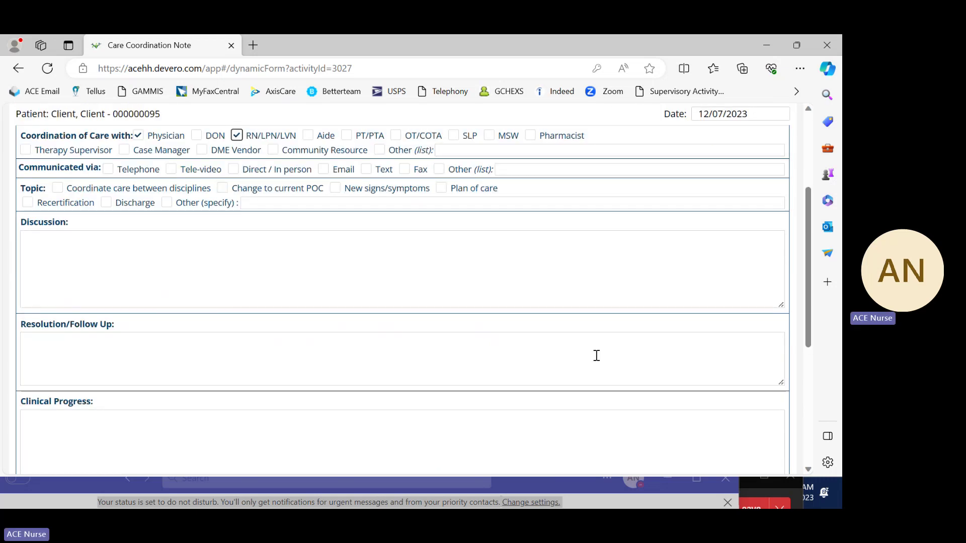
scroll(563, 349, "up", 2)
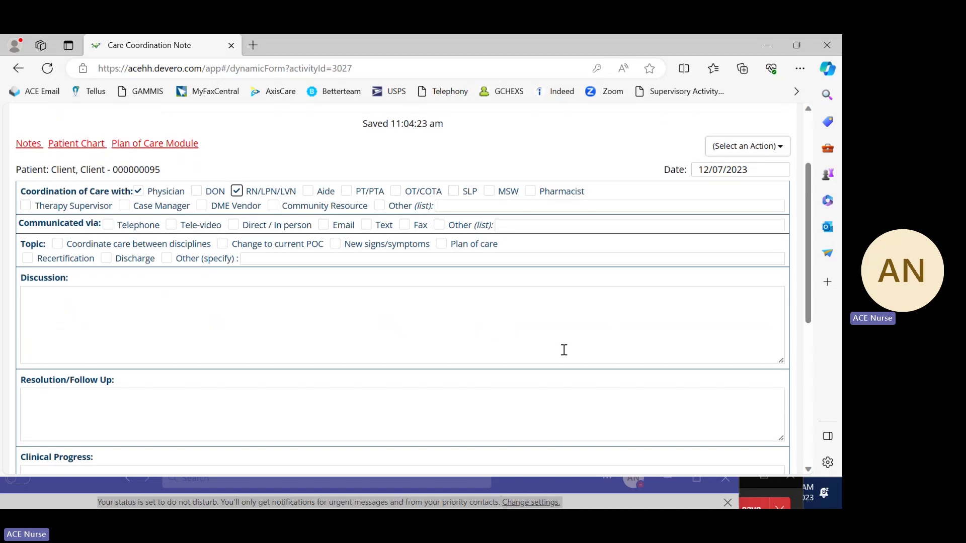
scroll(524, 341, "down", 2)
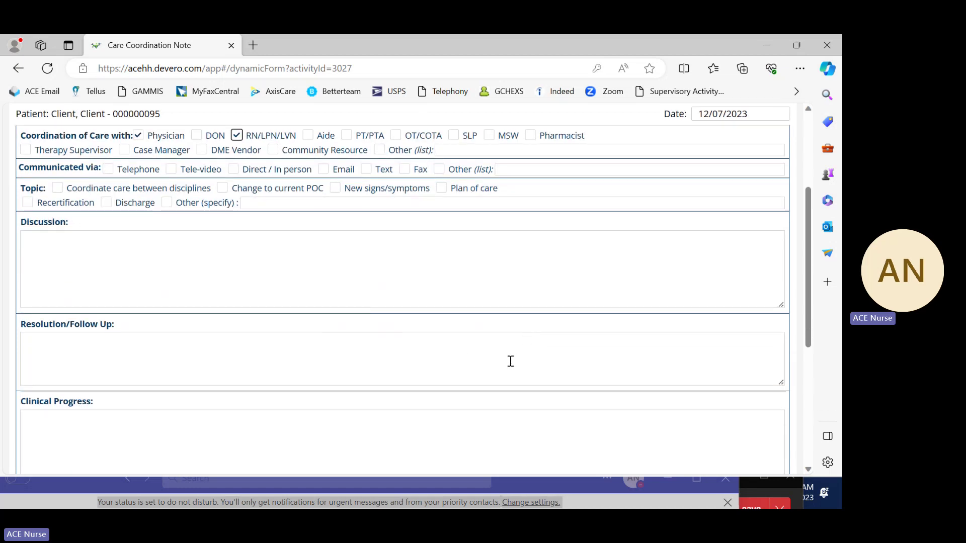
scroll(573, 355, "up", 2)
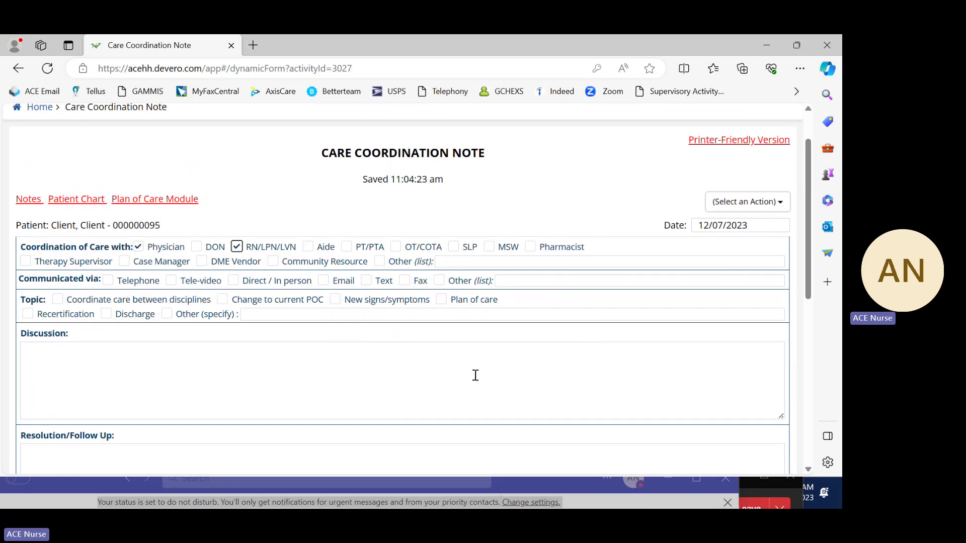
scroll(476, 375, "down", 2)
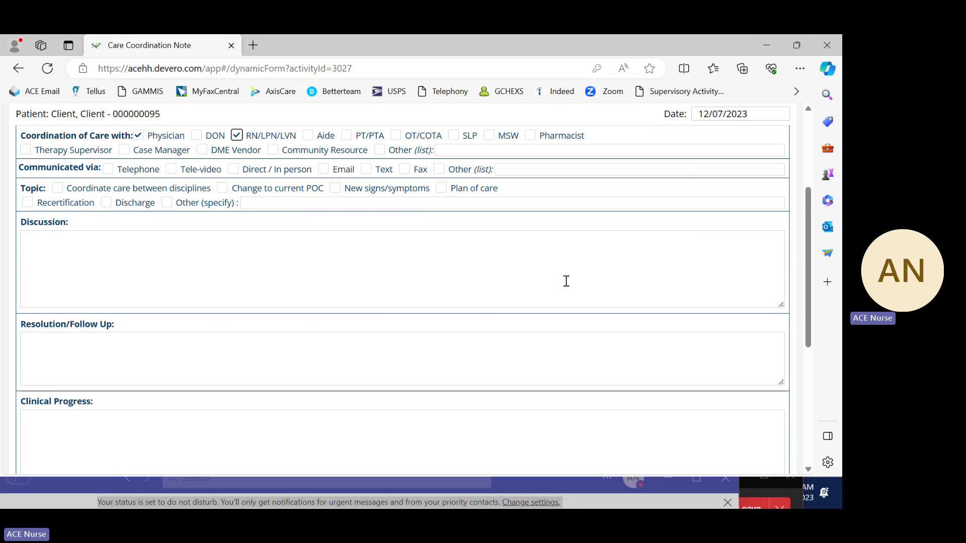
scroll(570, 306, "up", 2)
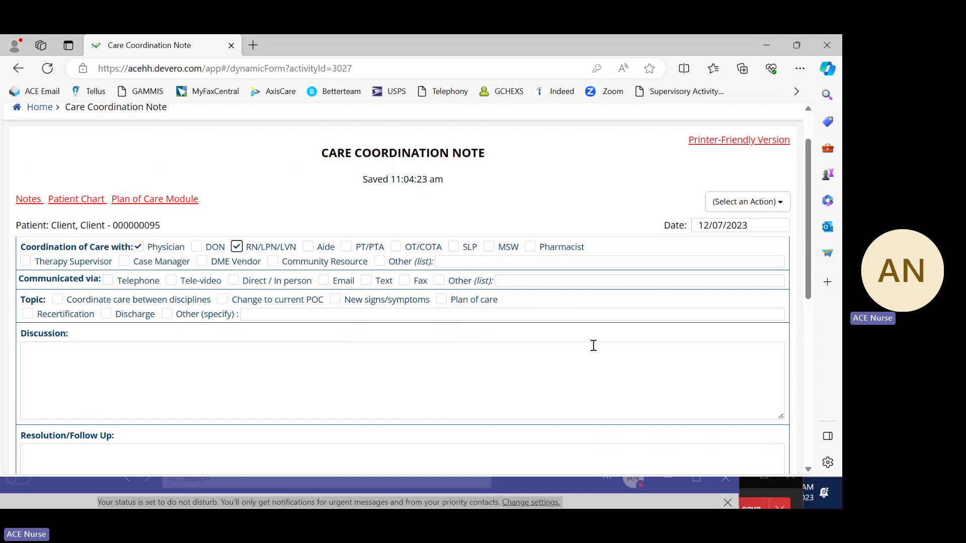
scroll(580, 354, "down", 2)
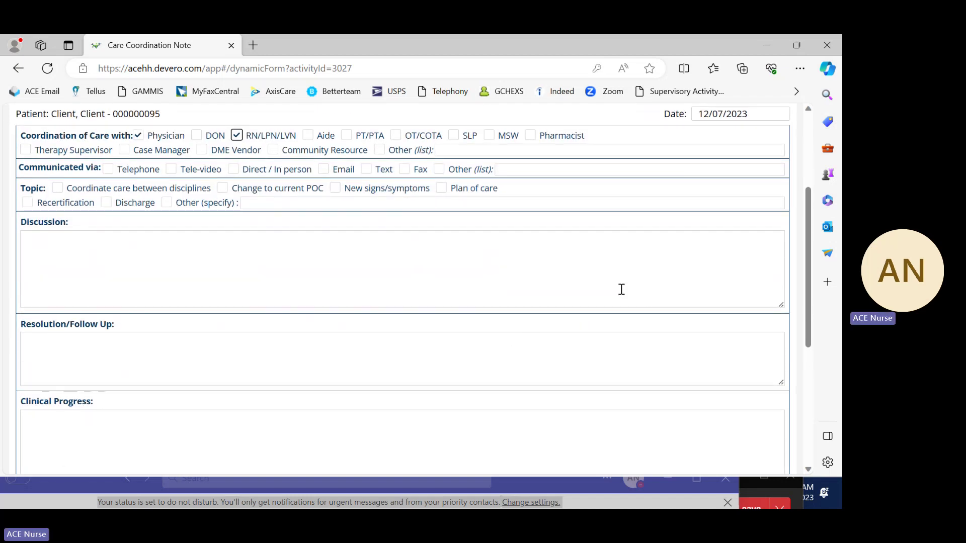
scroll(569, 332, "up", 2)
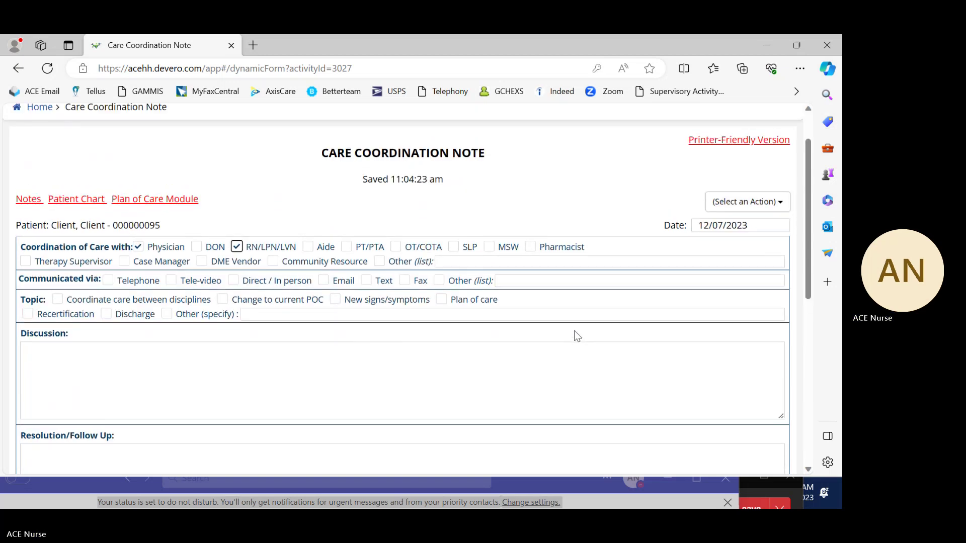
scroll(523, 195, "up", 1)
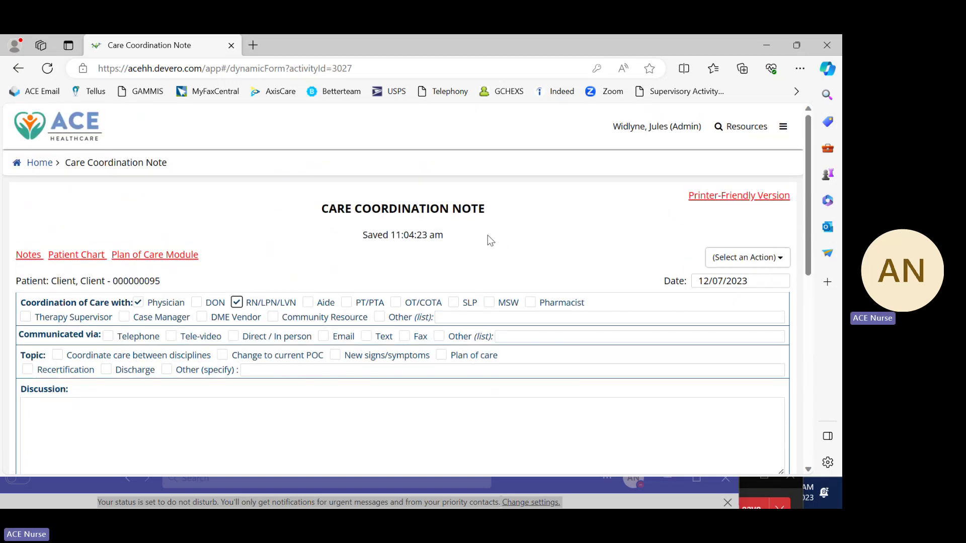
Step: Return to the home page and review the Shared Forms and Office Forms available for the selected patient
left_click(18, 68)
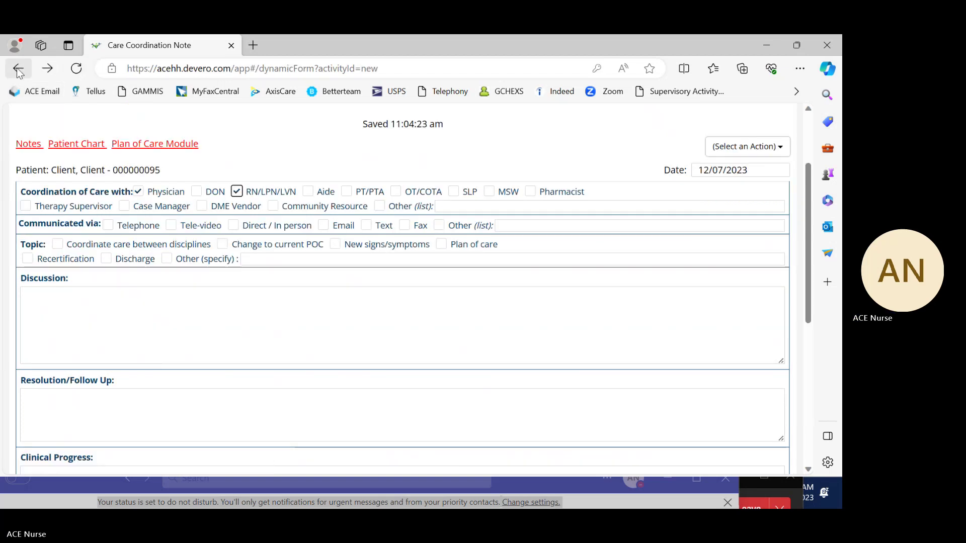
left_click(18, 68)
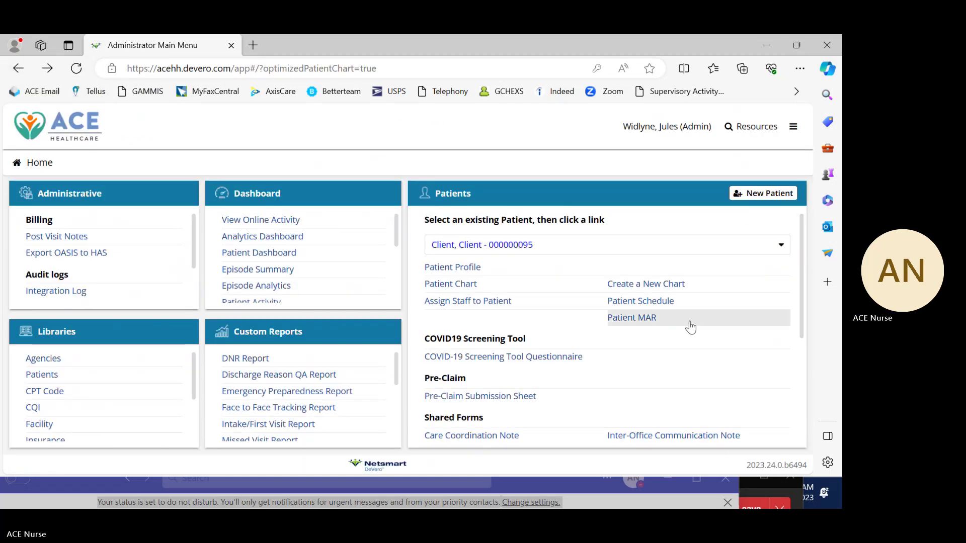
scroll(755, 328, "down", 4)
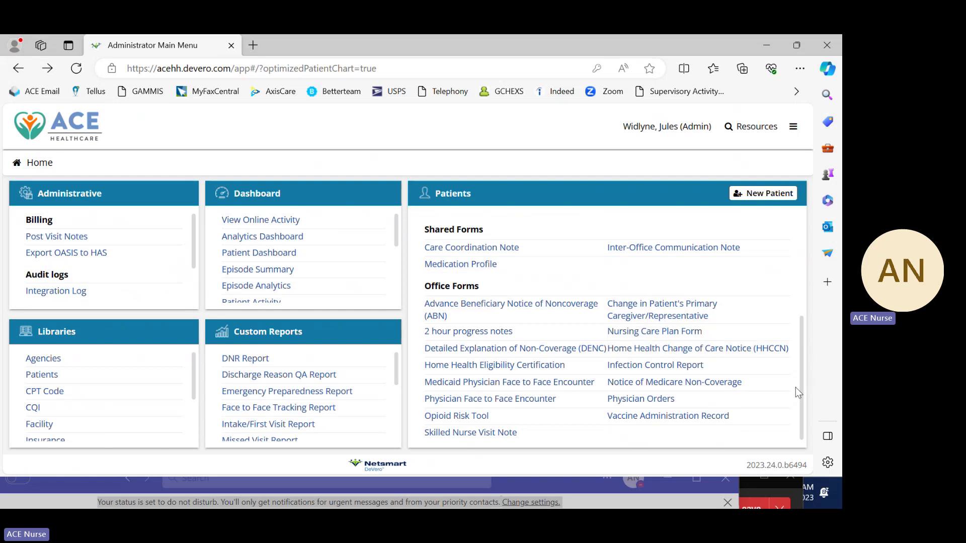
left_click_drag(803, 370, 798, 389)
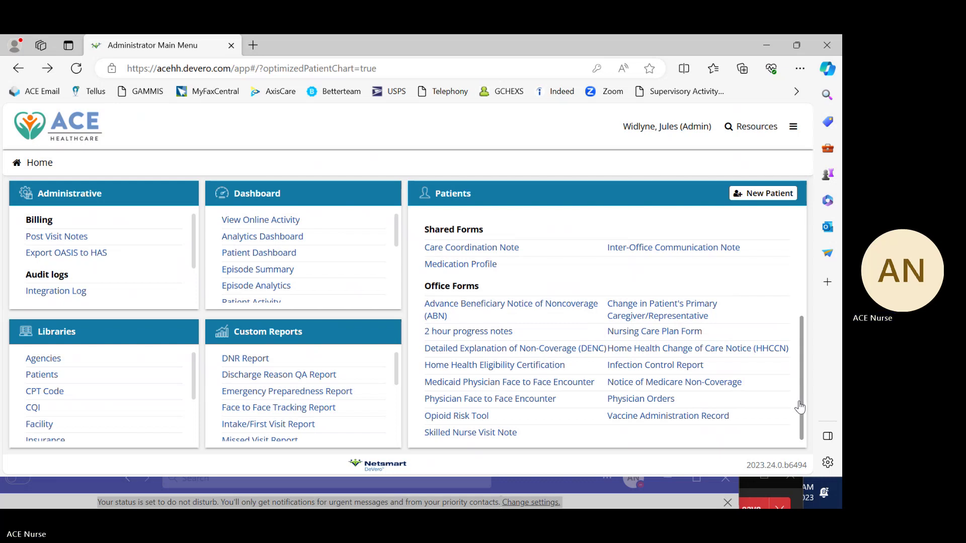
mouse_move(800, 407)
left_mouse_down()
mouse_move(805, 259)
mouse_move(810, 391)
left_mouse_up()
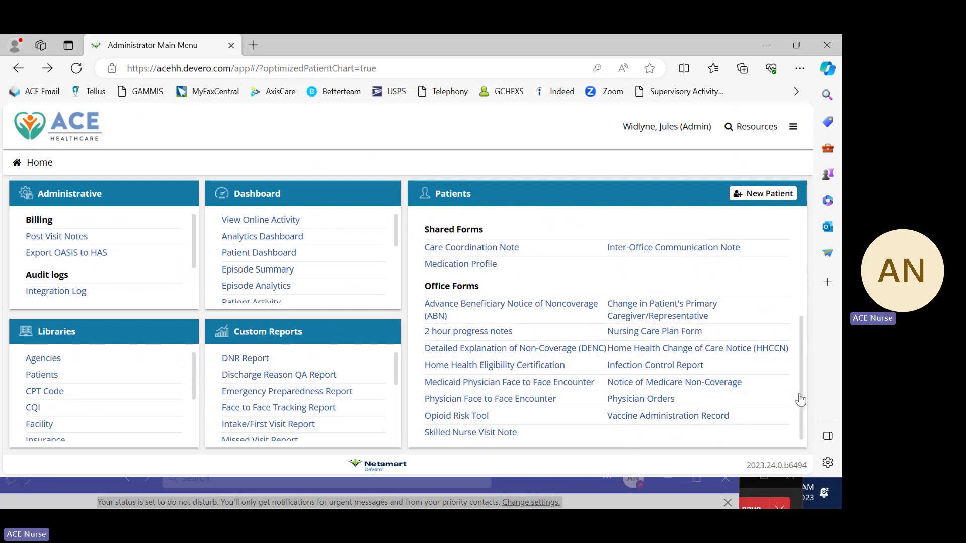
mouse_move(801, 397)
left_mouse_down()
mouse_move(793, 290)
mouse_move(801, 412)
left_mouse_up()
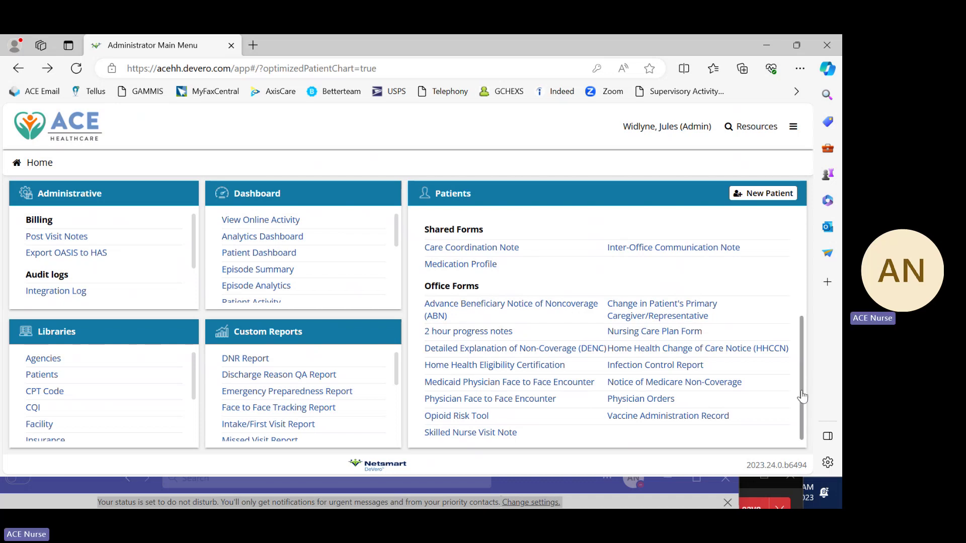
left_click_drag(802, 361, 802, 401)
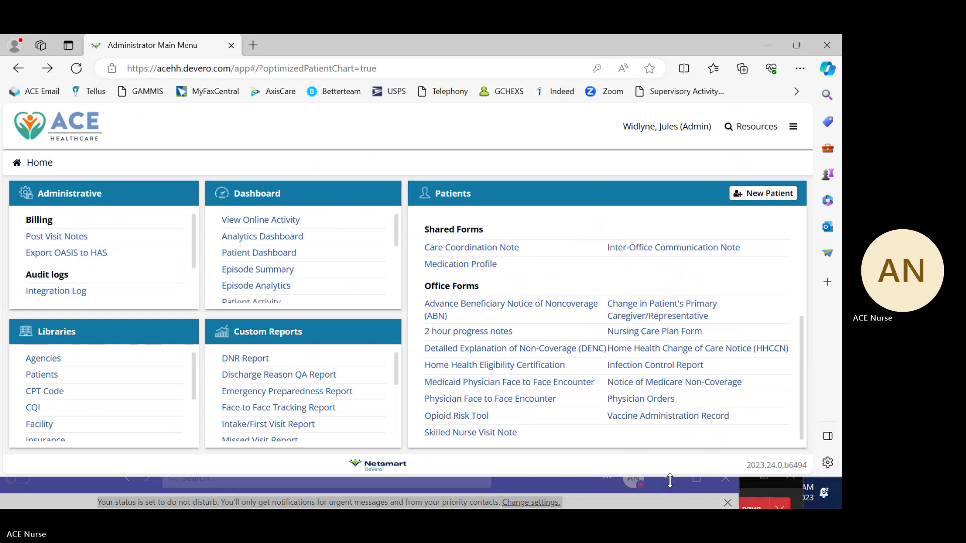
Step: Switch to the Teams meeting "NETSMART TRAINING MAR's and other FORMS" and stop its recording
left_click(776, 491)
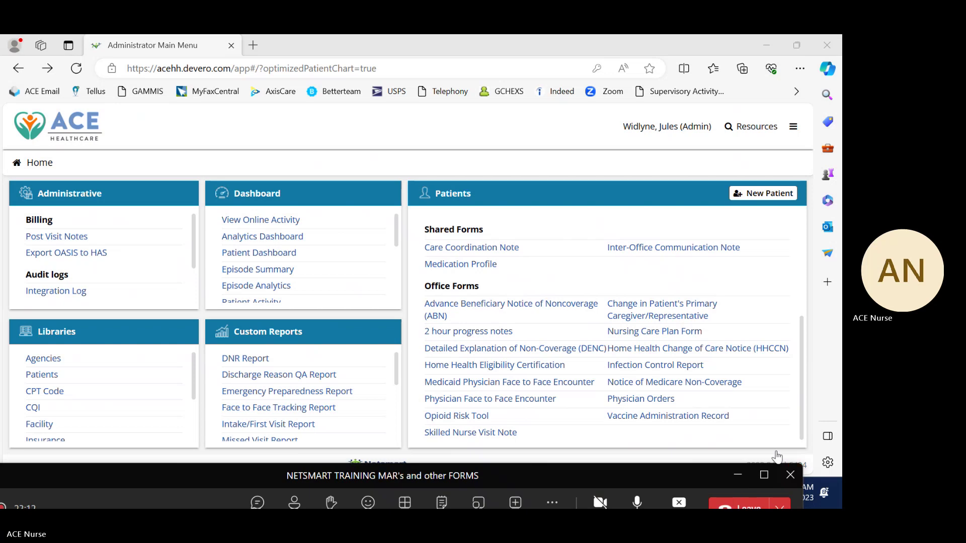
left_click_drag(687, 474, 697, 405)
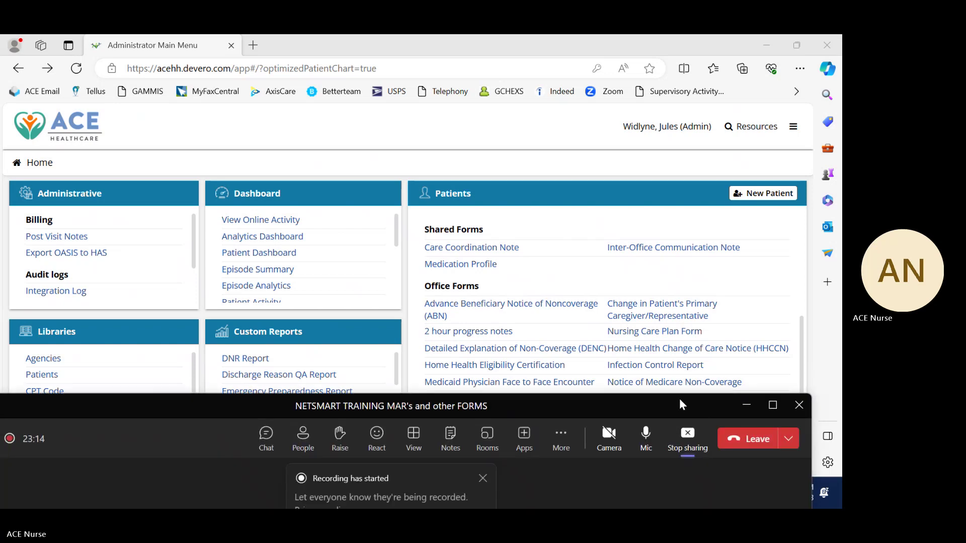
left_click(563, 442)
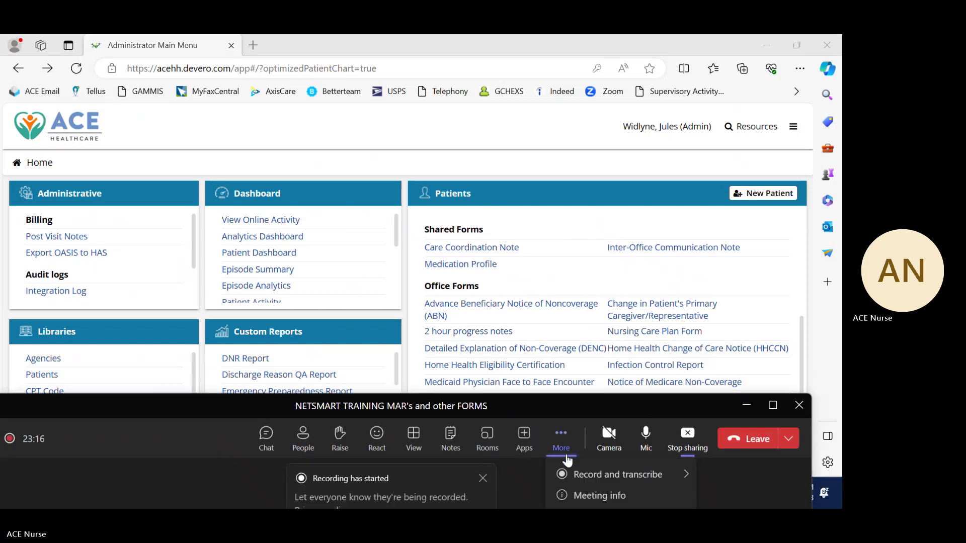
mouse_move(592, 478)
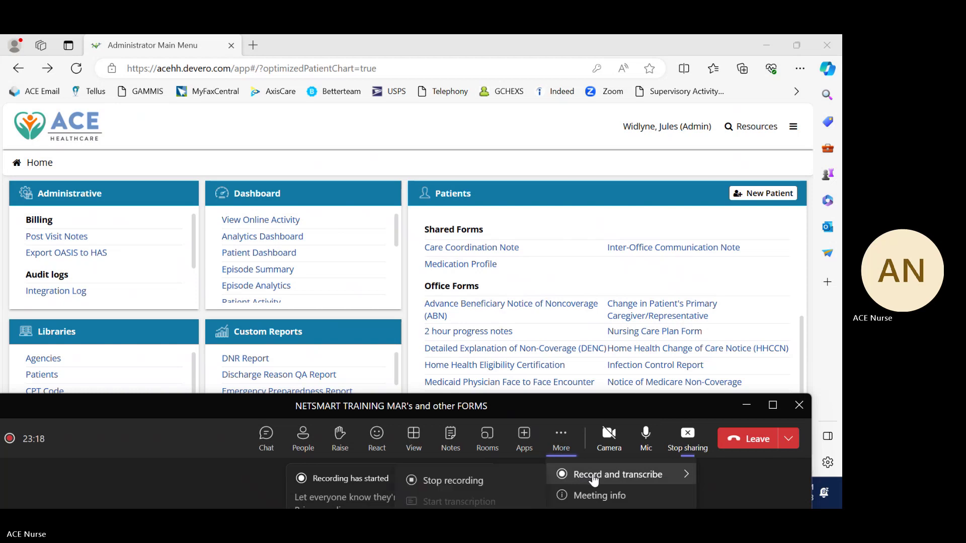
left_click(482, 481)
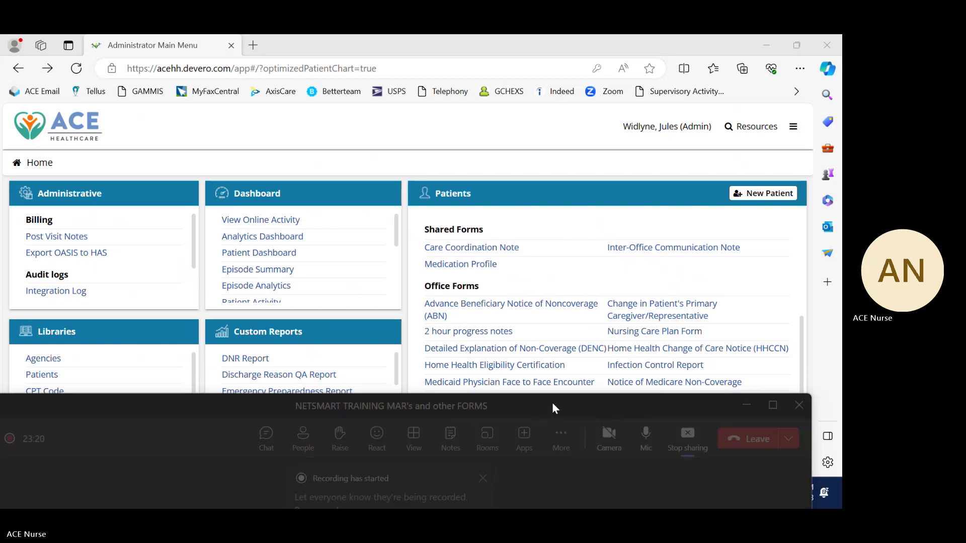